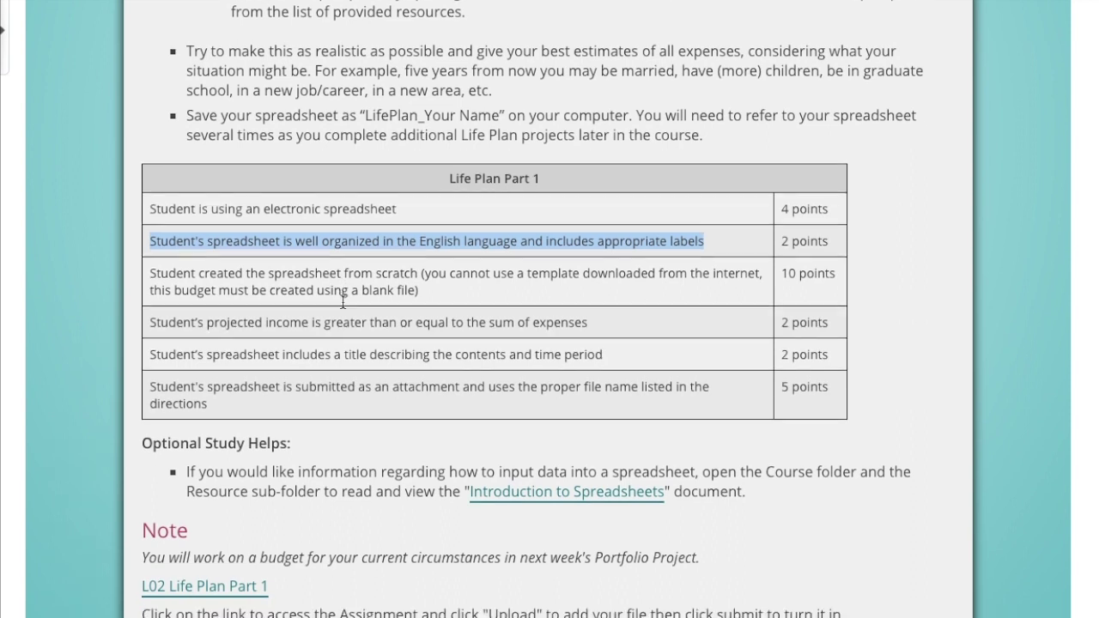
Review the Life Plan Part 1 grading criteria and the required spreadsheet file name in the assignment directions
{"action": "left_click_drag", "start_coordinate": [149, 265], "coordinate": [418, 271]}
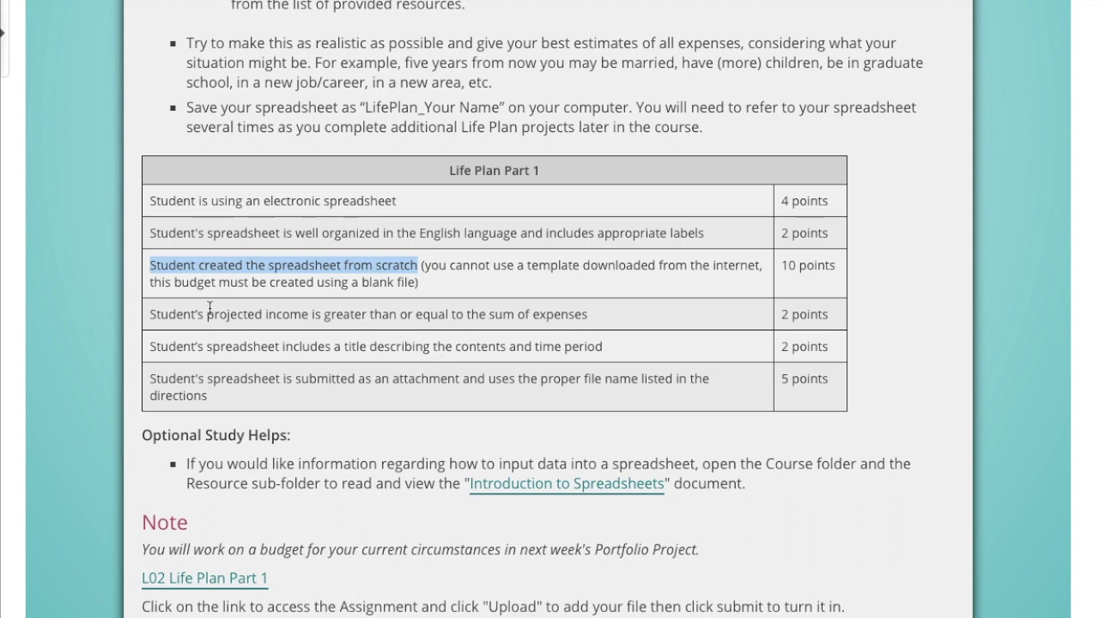
{"action": "left_click_drag", "start_coordinate": [149, 316], "coordinate": [596, 316]}
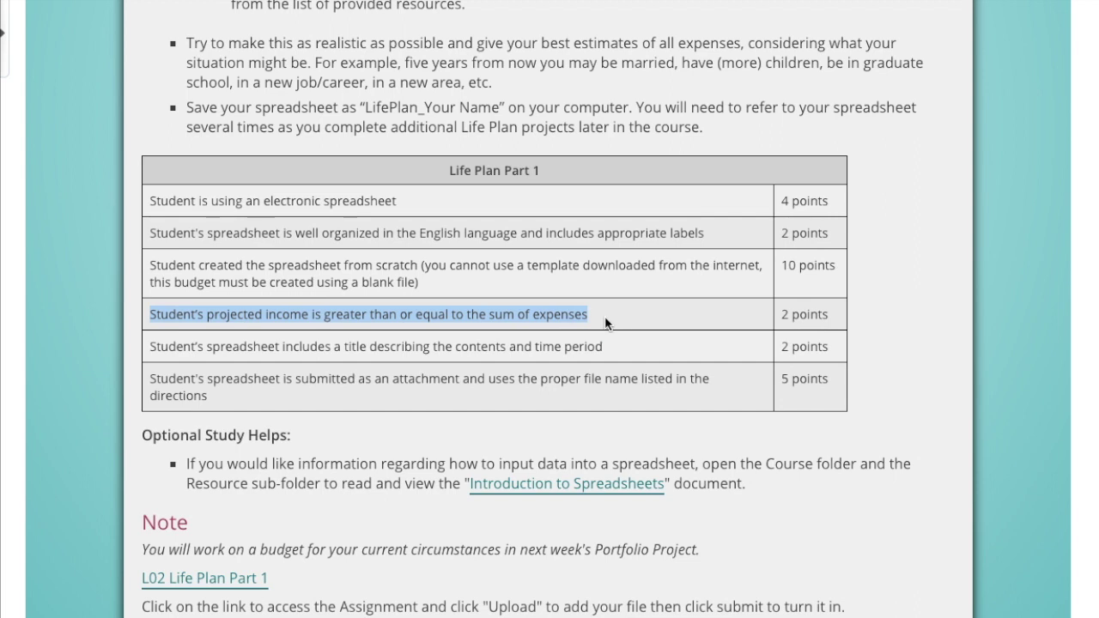
{"action": "left_click", "coordinate": [256, 350]}
{"action": "left_click_drag", "start_coordinate": [150, 350], "coordinate": [604, 350]}
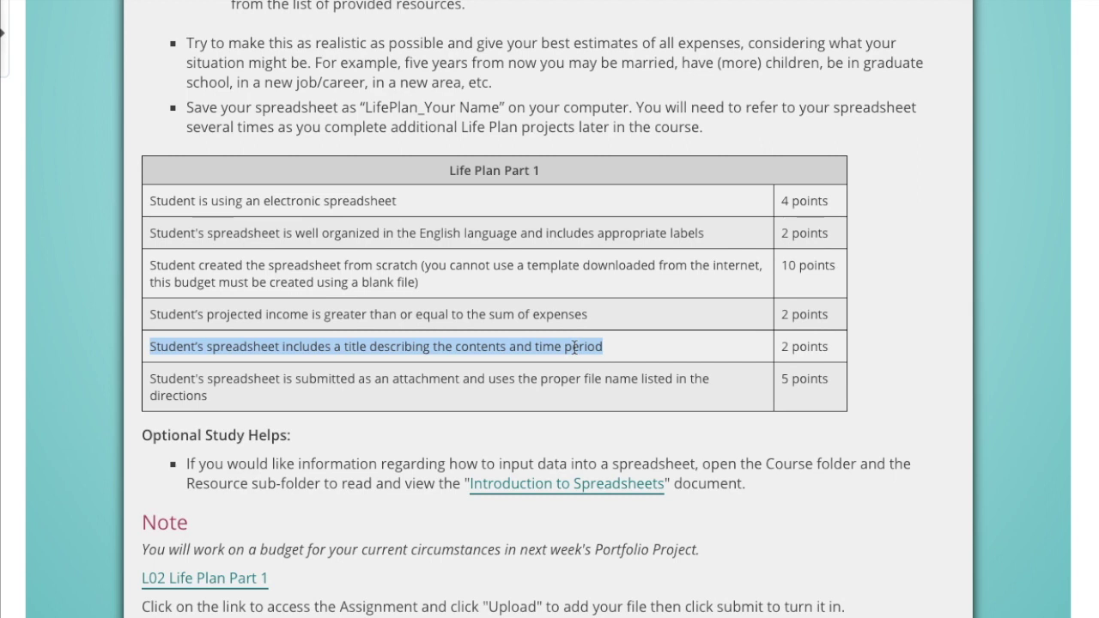
{"action": "left_click", "coordinate": [271, 395]}
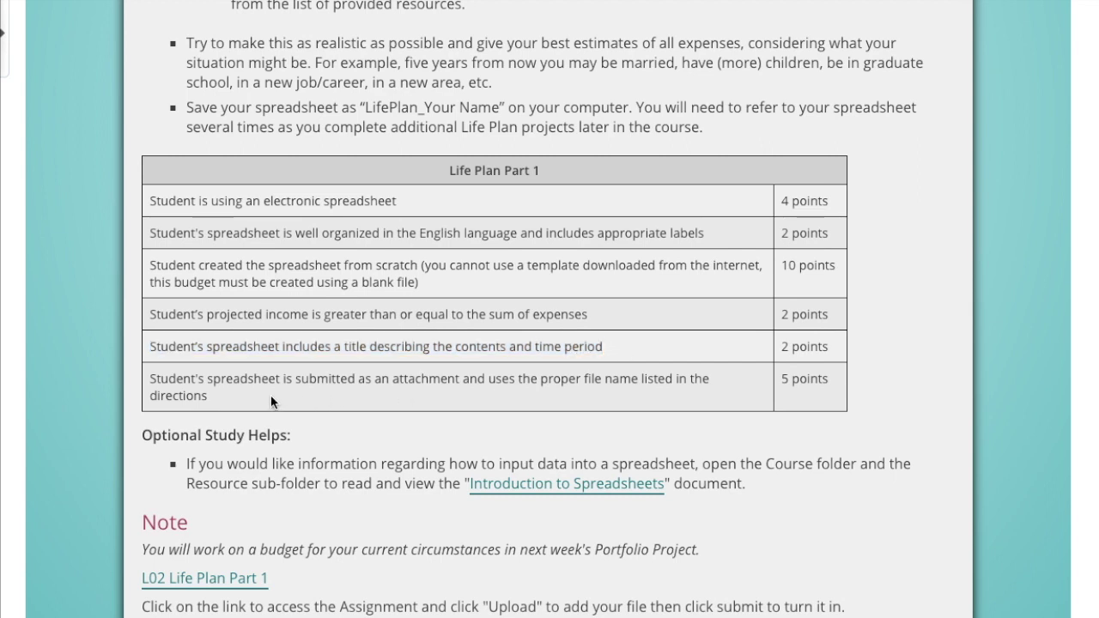
{"action": "left_click_drag", "start_coordinate": [150, 382], "coordinate": [507, 394]}
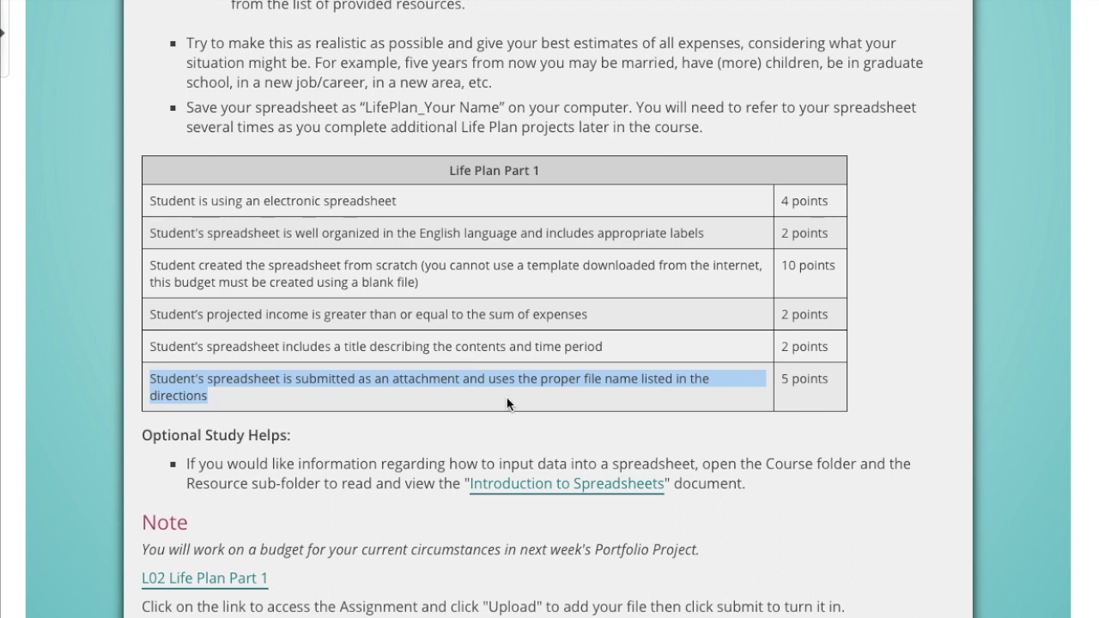
{"action": "scroll", "coordinate": [524, 395], "scroll_direction": "up", "scroll_amount": 1}
{"action": "left_click", "coordinate": [418, 146]}
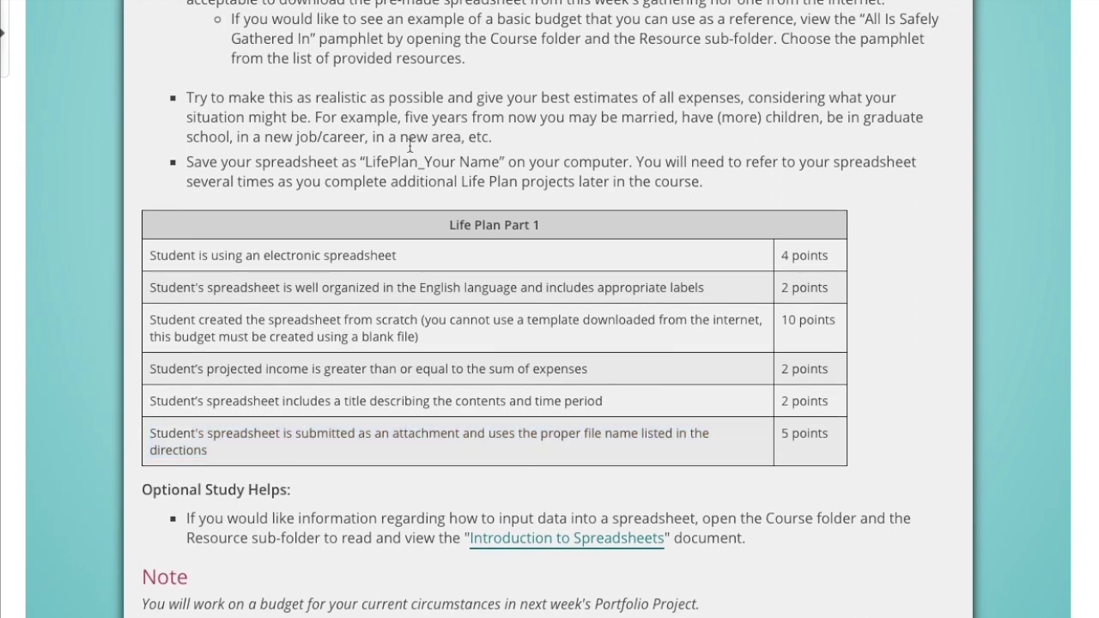
{"action": "left_click_drag", "start_coordinate": [364, 161], "coordinate": [501, 161]}
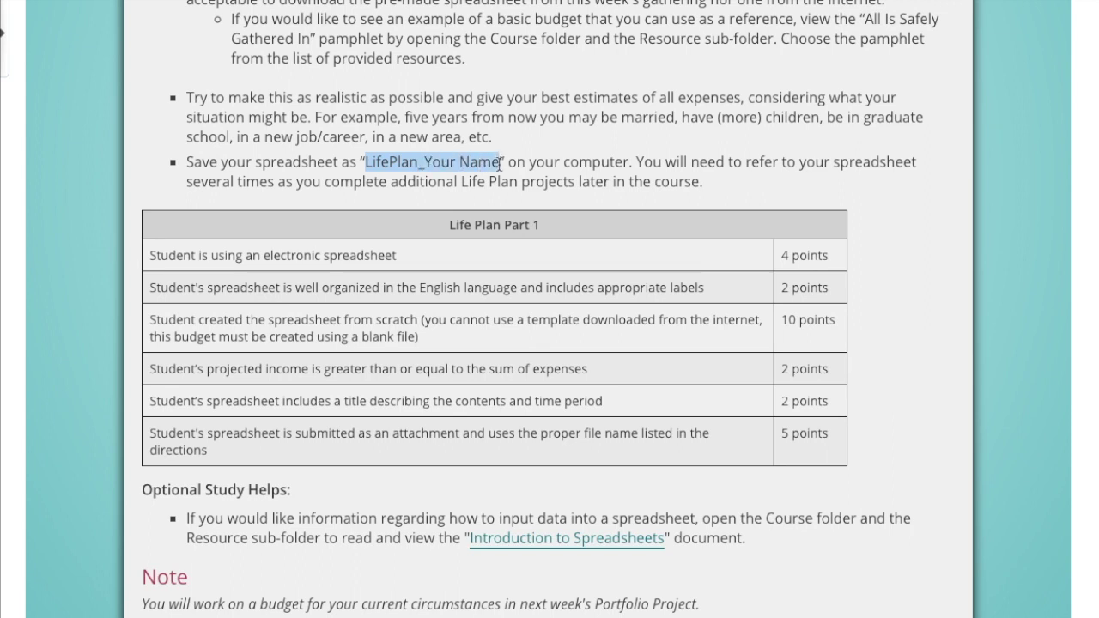
{"action": "left_click", "coordinate": [923, 255]}
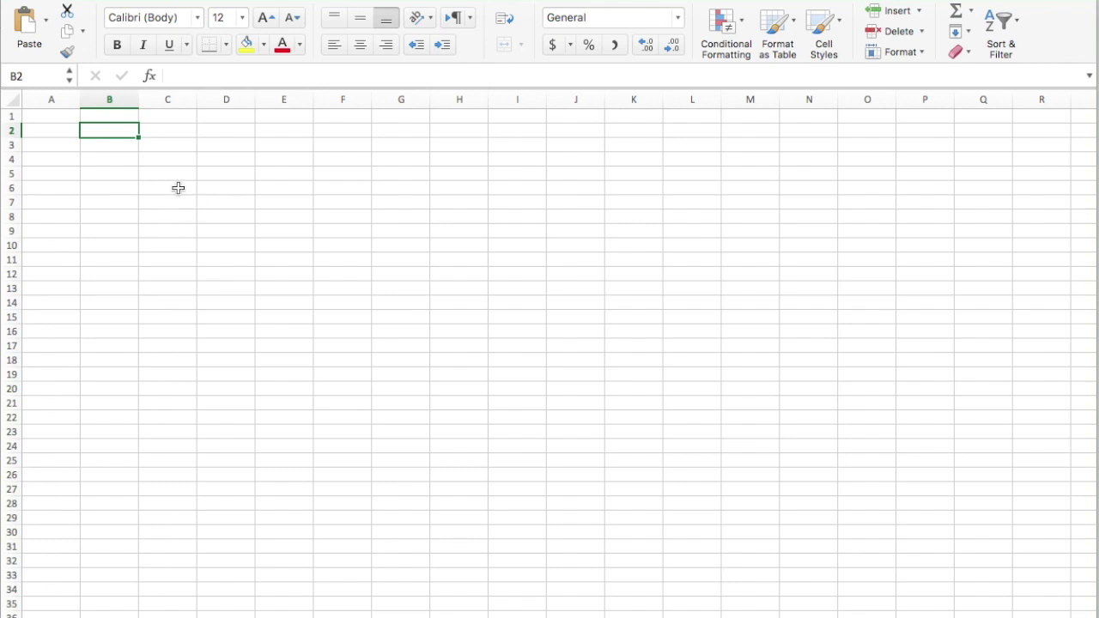
Try a narrower column A and a taller row 1, undoing each resize
{"action": "scroll", "coordinate": [178, 188], "scroll_direction": "right", "scroll_amount": 1}
{"action": "left_click", "coordinate": [103, 274]}
{"action": "mouse_move", "coordinate": [81, 98]}
{"action": "left_mouse_down"}
{"action": "mouse_move", "coordinate": [155, 98]}
{"action": "mouse_move", "coordinate": [63, 101]}
{"action": "left_mouse_up"}
{"action": "key", "text": "super+z"}
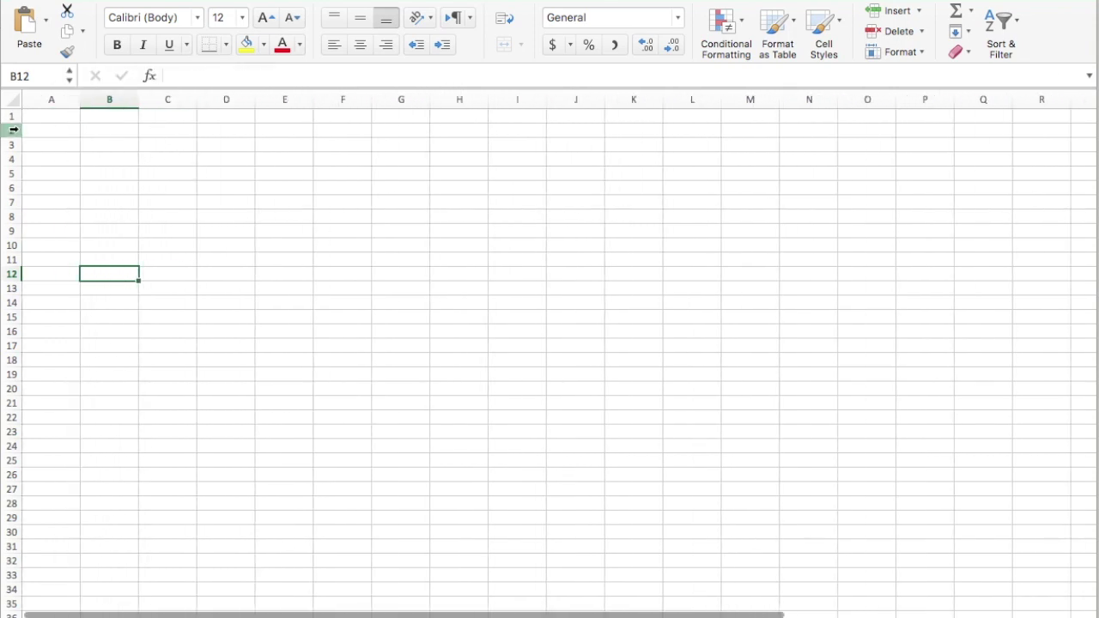
{"action": "left_click_drag", "start_coordinate": [14, 122], "coordinate": [13, 169]}
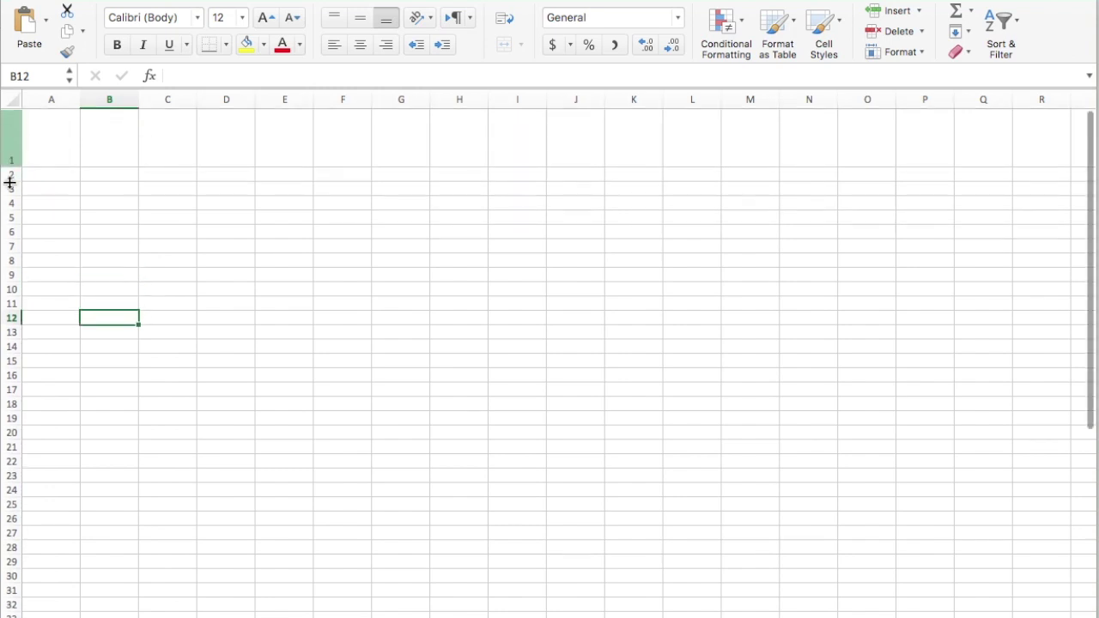
{"action": "key", "text": "super+z"}
{"action": "left_click", "coordinate": [176, 231]}
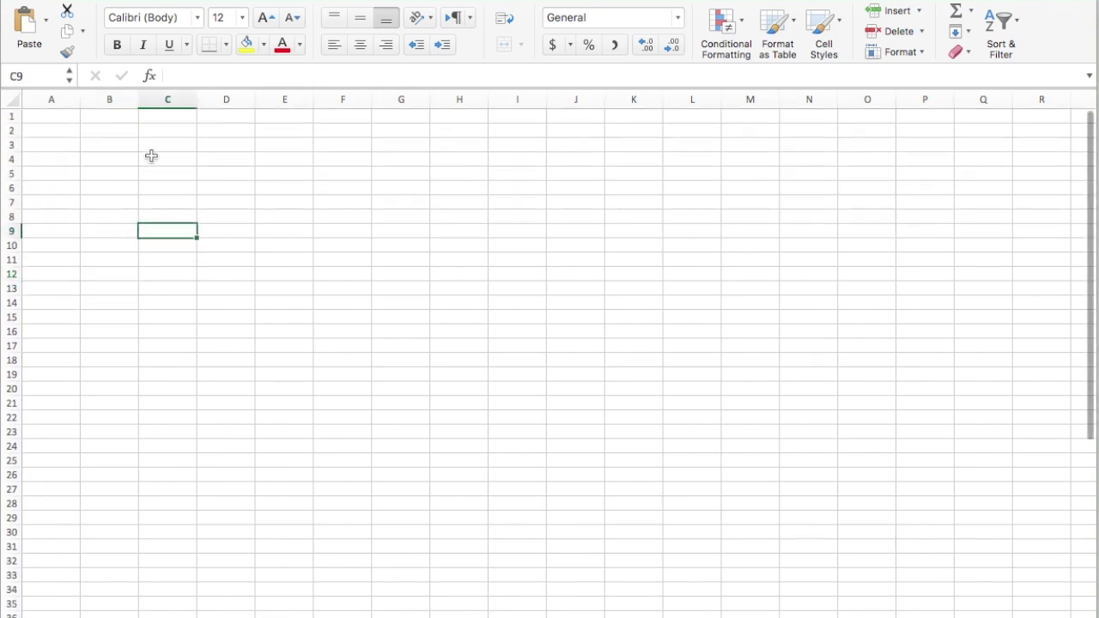
Enter the title "Budget & Expenses - 5 Years from Now" in cell B2
{"action": "left_click", "coordinate": [111, 129]}
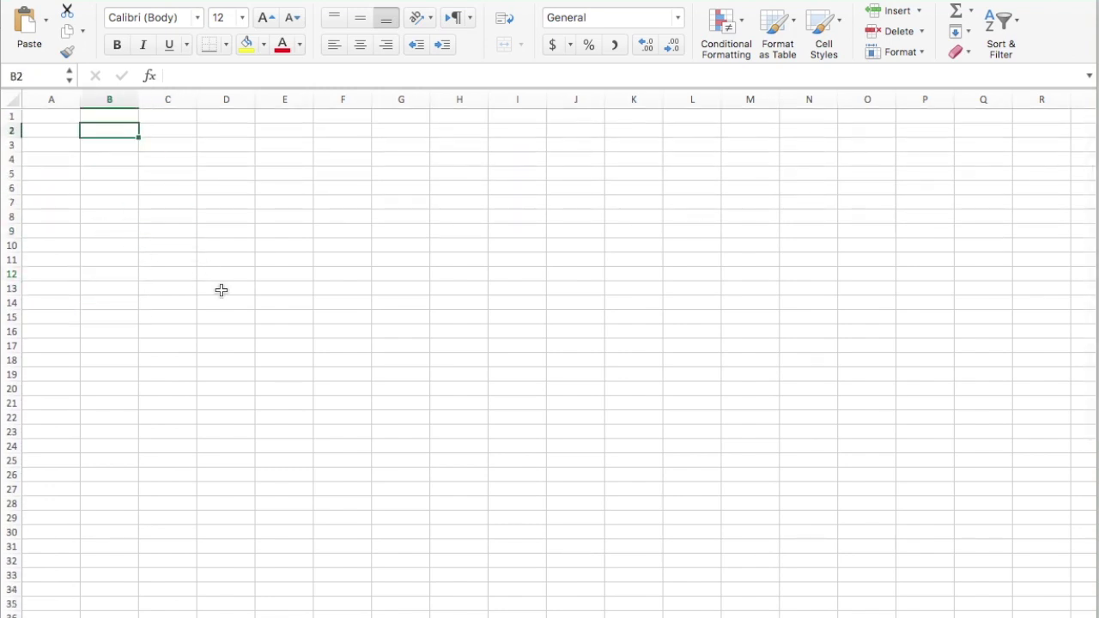
{"action": "type", "text": "Budget & Expenses - 5 Years for"}
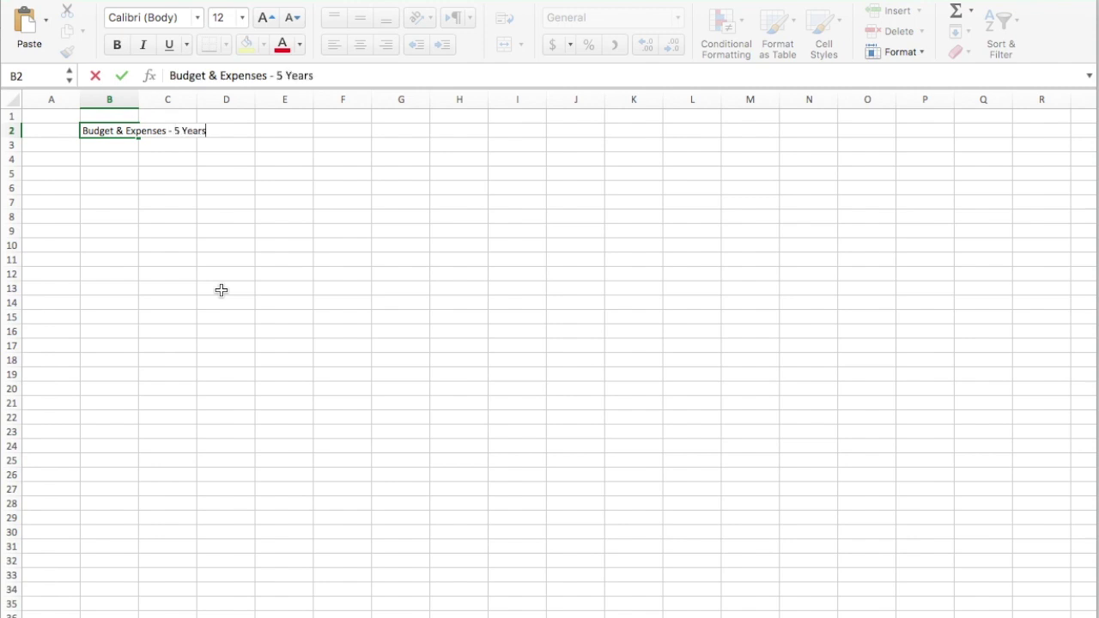
{"action": "key", "text": "BackSpace"}
{"action": "key", "text": "BackSpace"}
{"action": "type", "text": "rom Now"}
{"action": "key", "text": "Return"}
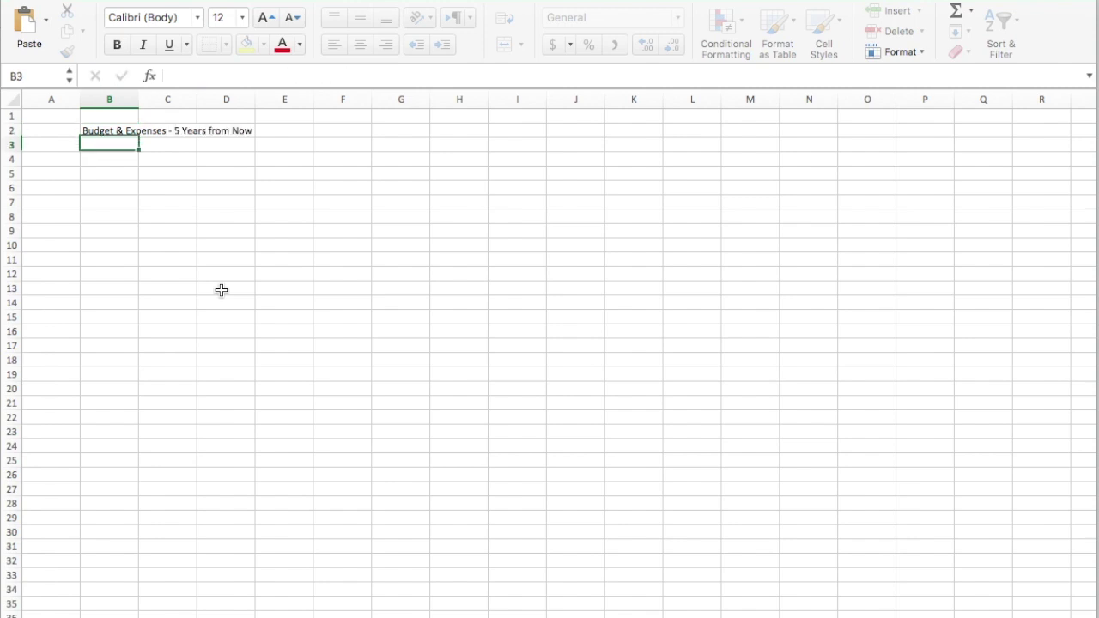
Set the font size of the title in cell B2 to 20
{"action": "left_click", "coordinate": [126, 218]}
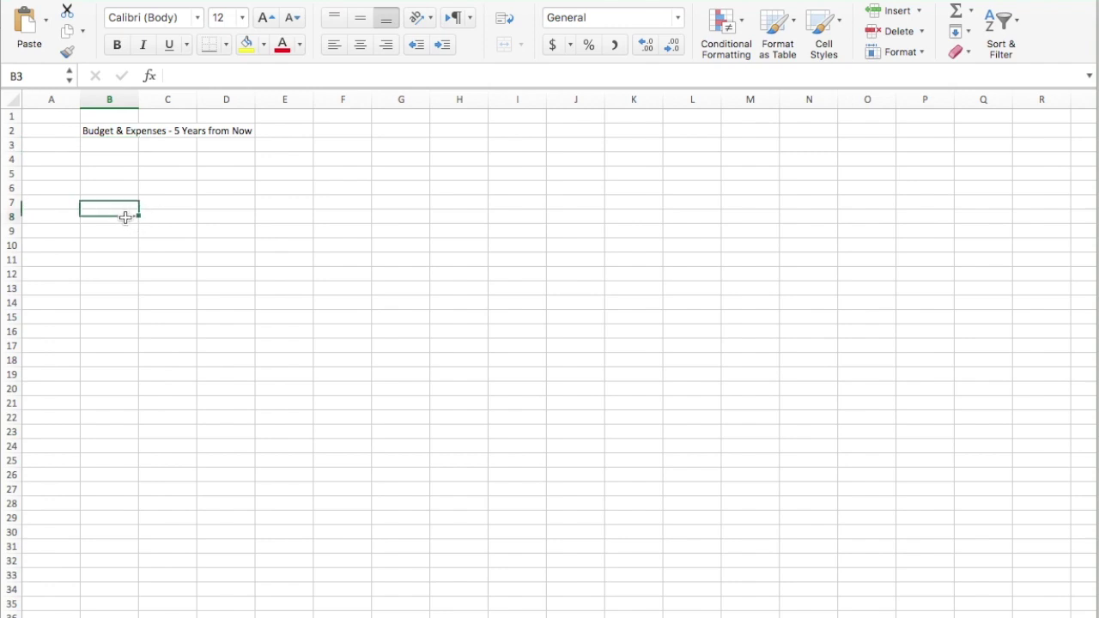
{"action": "left_click", "coordinate": [96, 130]}
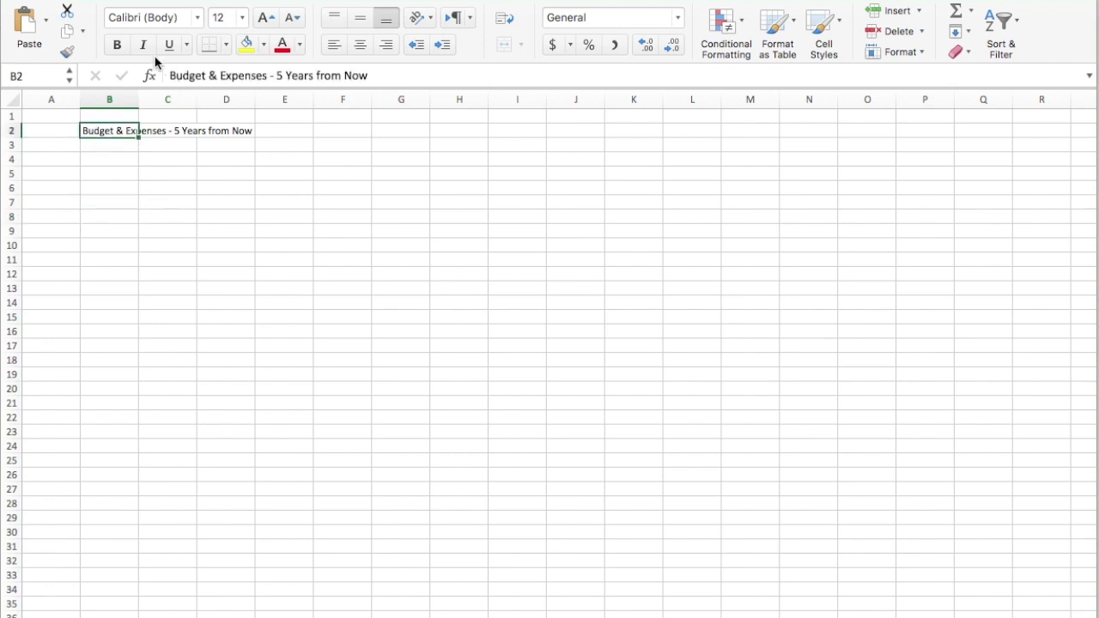
{"action": "left_click", "coordinate": [243, 18]}
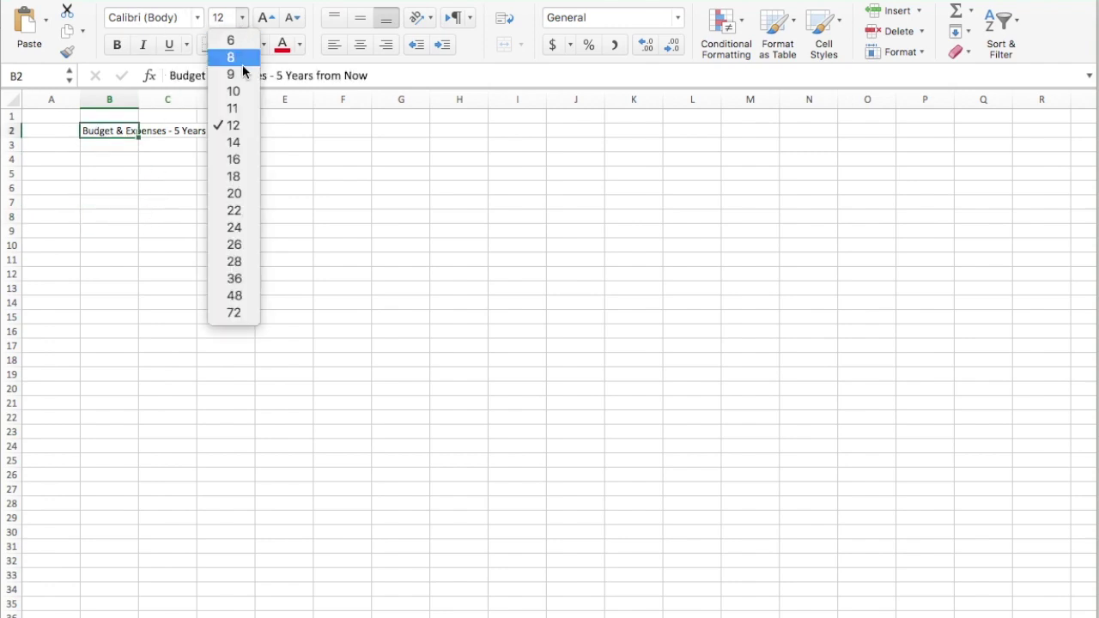
{"action": "left_click", "coordinate": [242, 193]}
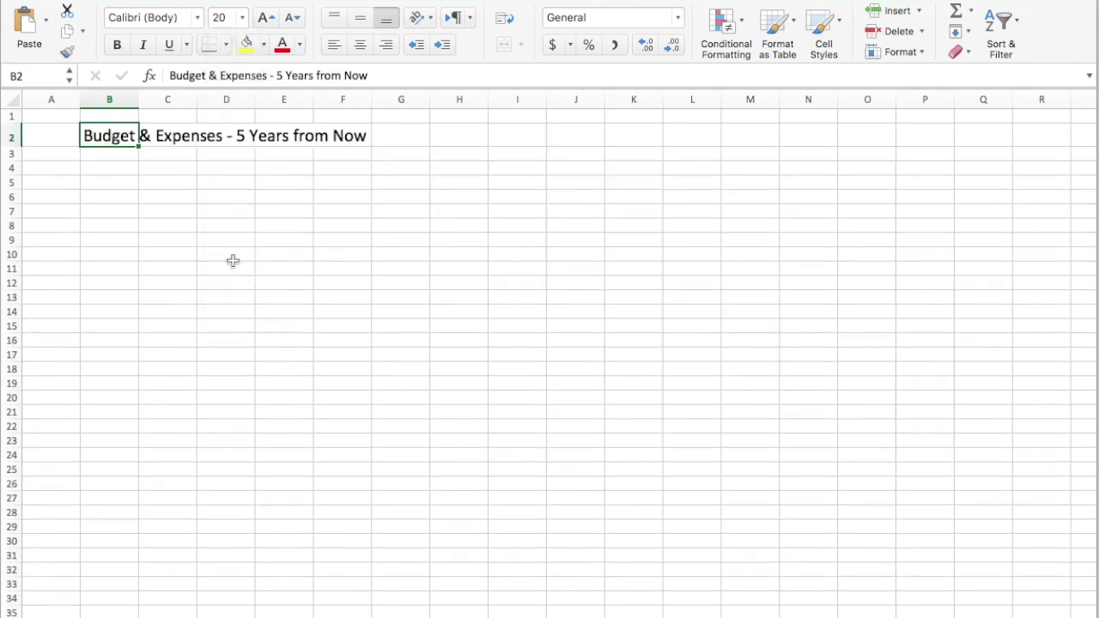
{"action": "left_click", "coordinate": [166, 258]}
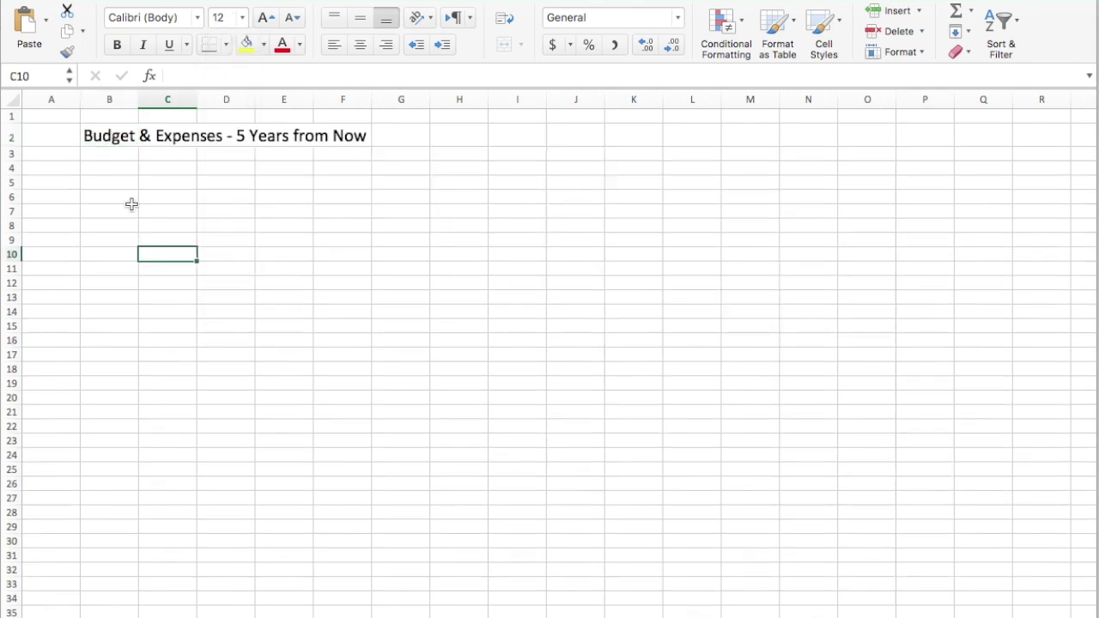
Enter the heading "Incomes" in B4 and list "Teacher" in B5 with the amount 2500 in C5
{"action": "left_click", "coordinate": [108, 171]}
{"action": "type", "text": "Incomes"}
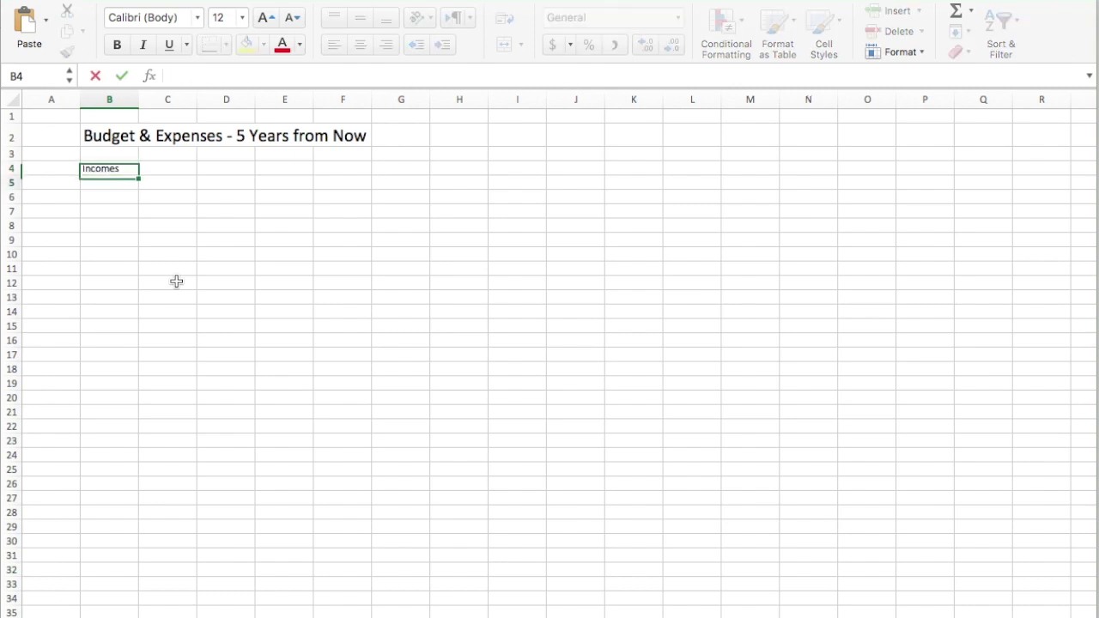
{"action": "key", "text": "Return"}
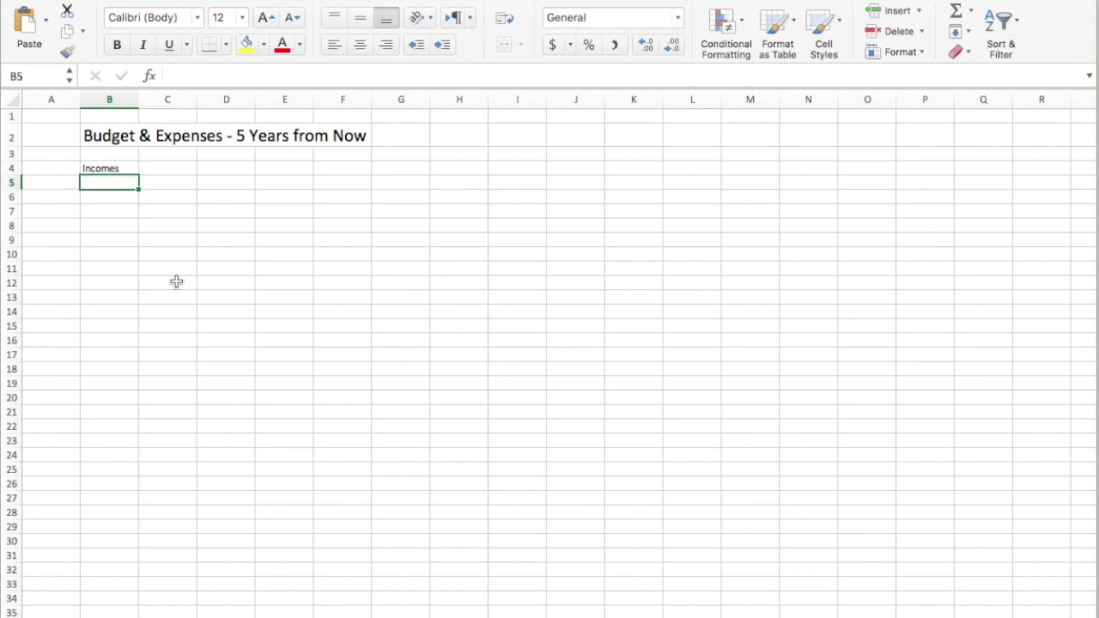
{"action": "type", "text": "Teacher"}
{"action": "key", "text": "Tab"}
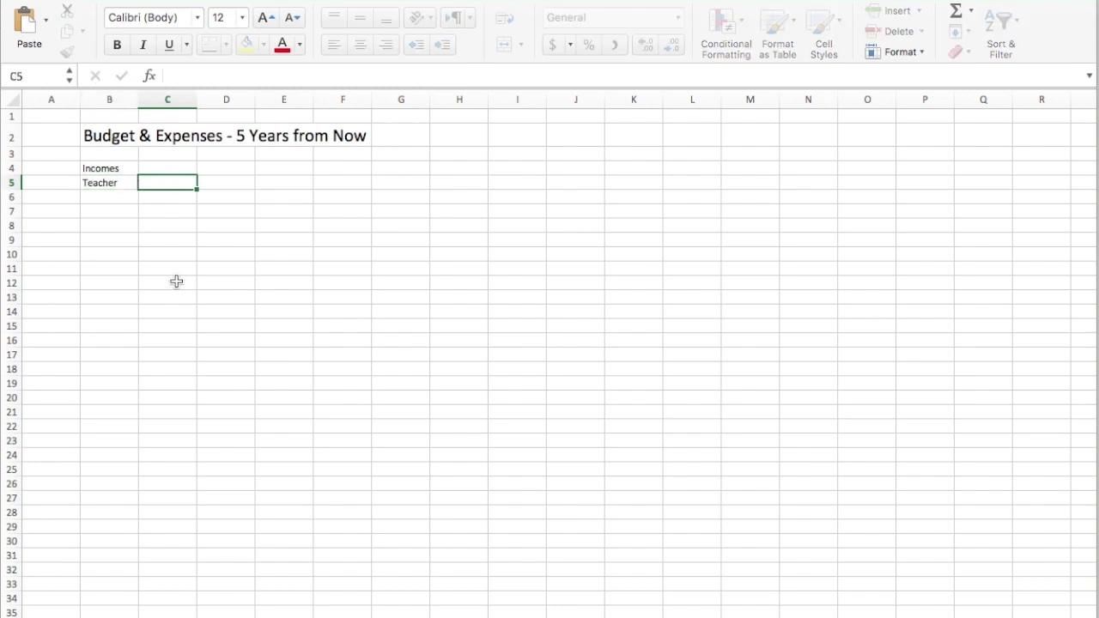
{"action": "type", "text": "2500"}
{"action": "key", "text": "Return"}
Enter the heading "Monthly Bills" in B8 and list "Tithing" and "Savings" in B9 and B10
{"action": "key", "text": "Return"}
{"action": "key", "text": "Return"}
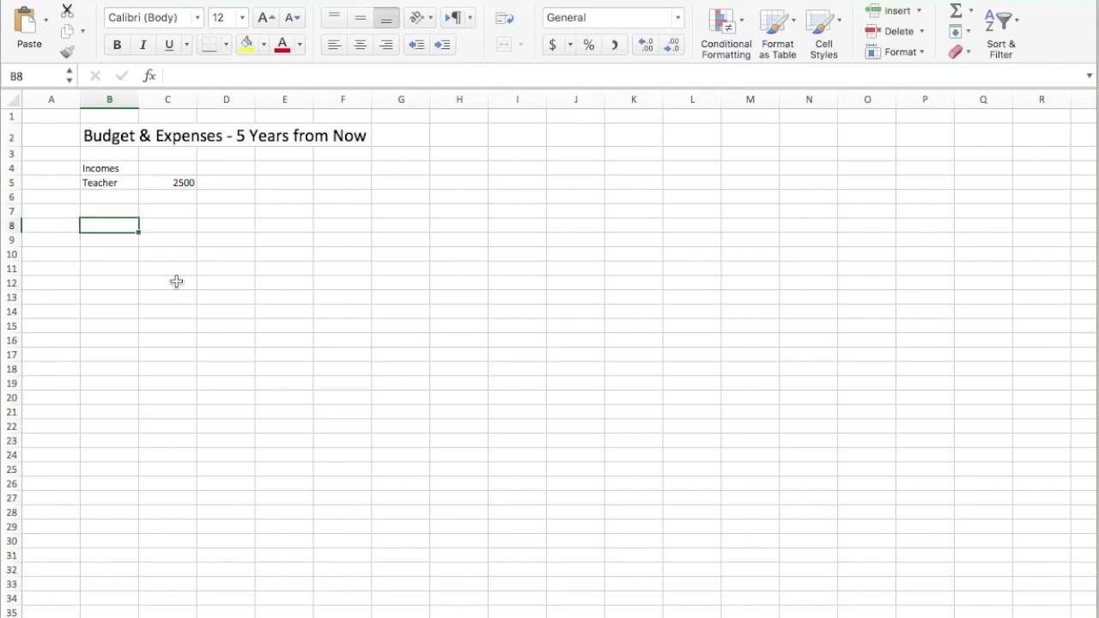
{"action": "type", "text": "Monthly Bills"}
{"action": "key", "text": "Return"}
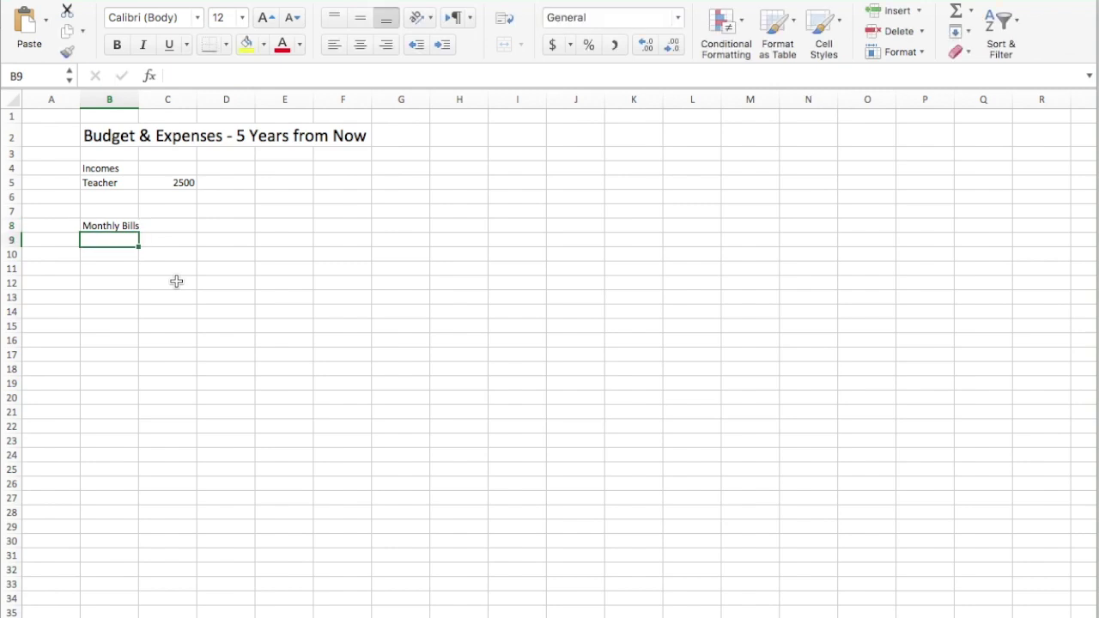
{"action": "type", "text": "Tithing"}
{"action": "key", "text": "Return"}
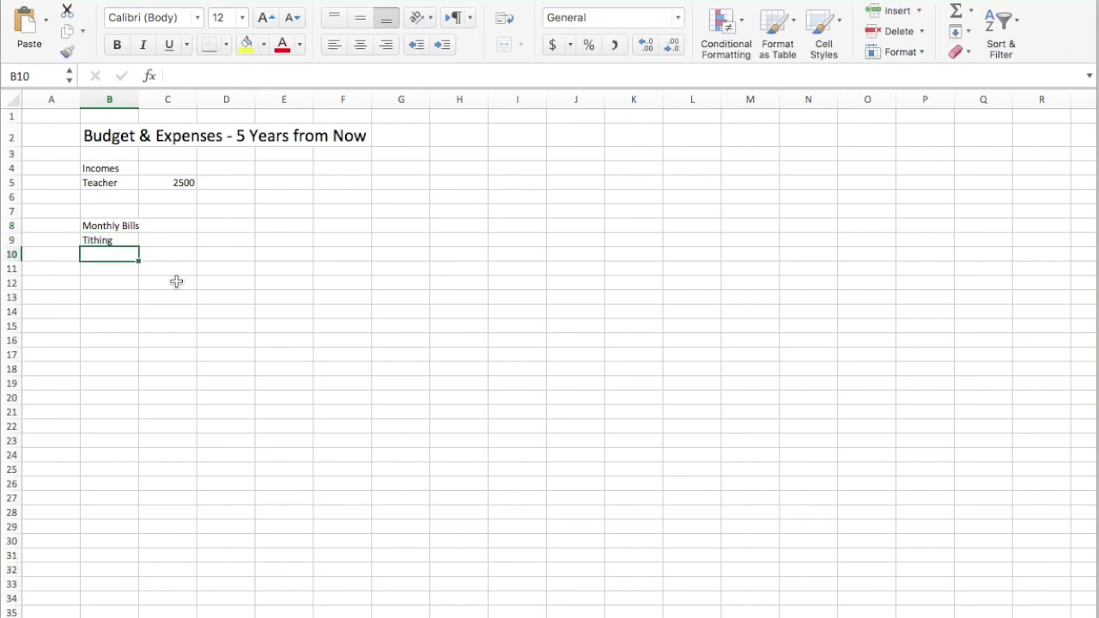
{"action": "type", "text": "Savings"}
{"action": "key", "text": "Return"}
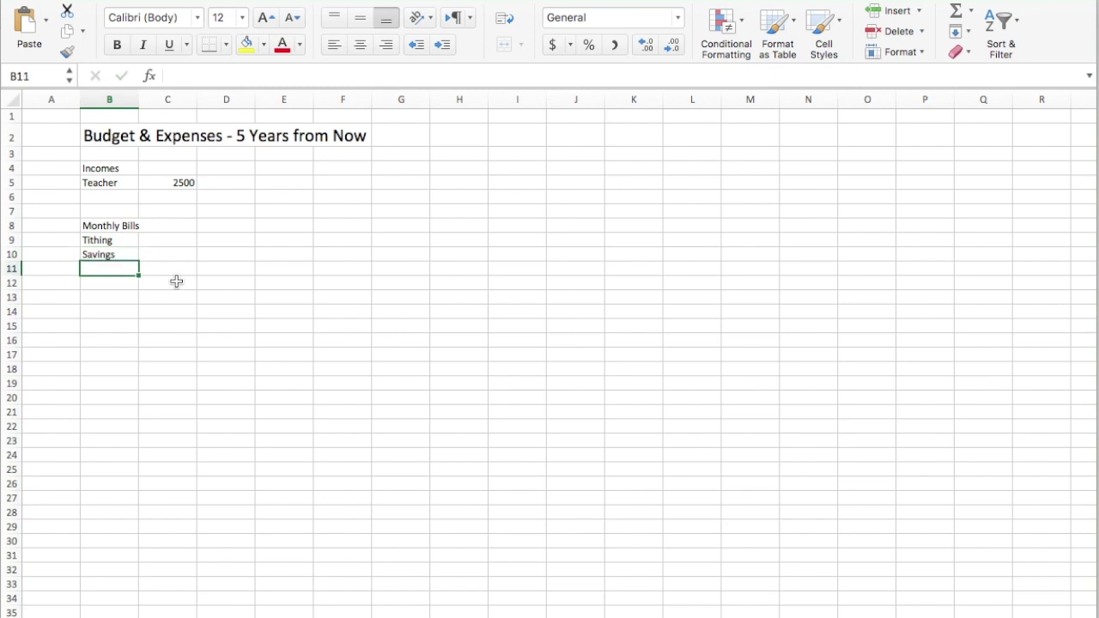
Add "Housing", "Car Payment" and "Household Bills" to the monthly bills list in cells B11 to B13
{"action": "type", "text": "Housing"}
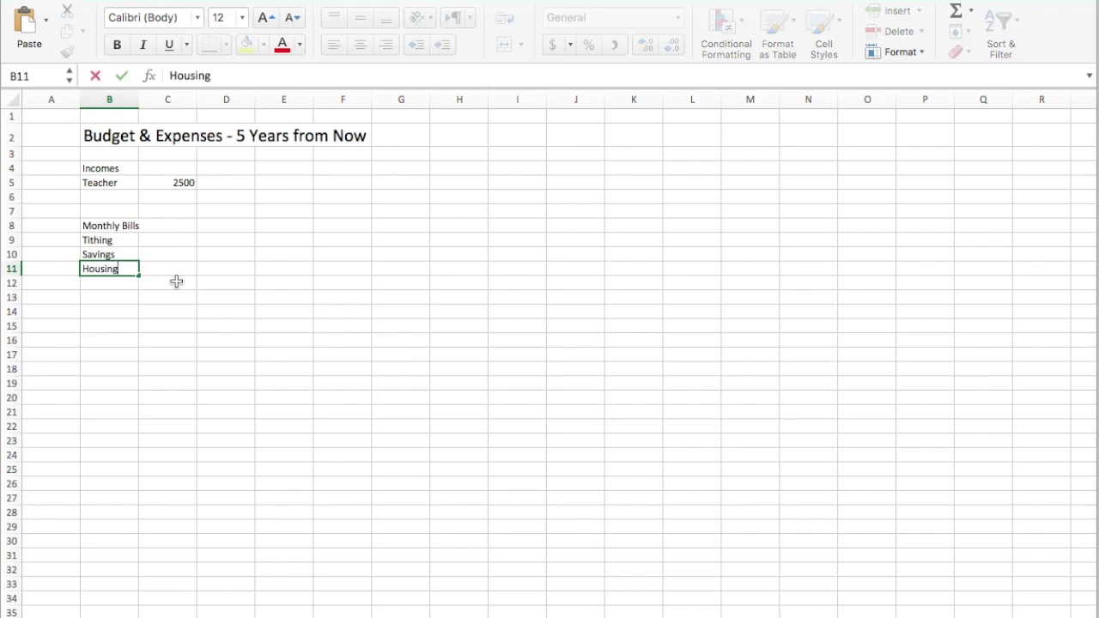
{"action": "key", "text": "Return"}
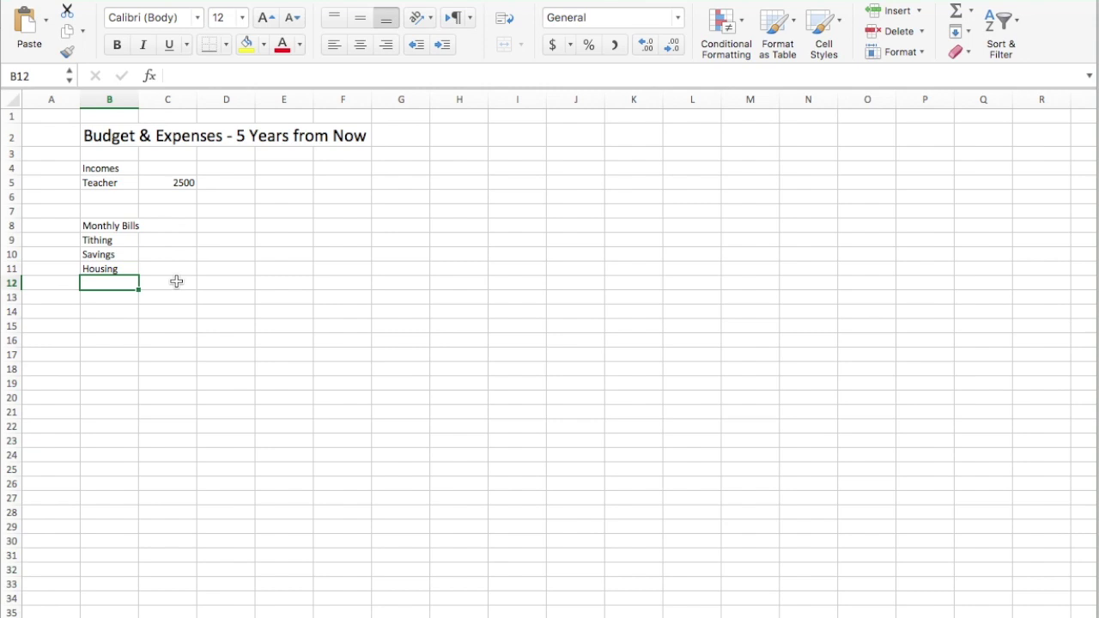
{"action": "type", "text": "Car Payment"}
{"action": "key", "text": "Return"}
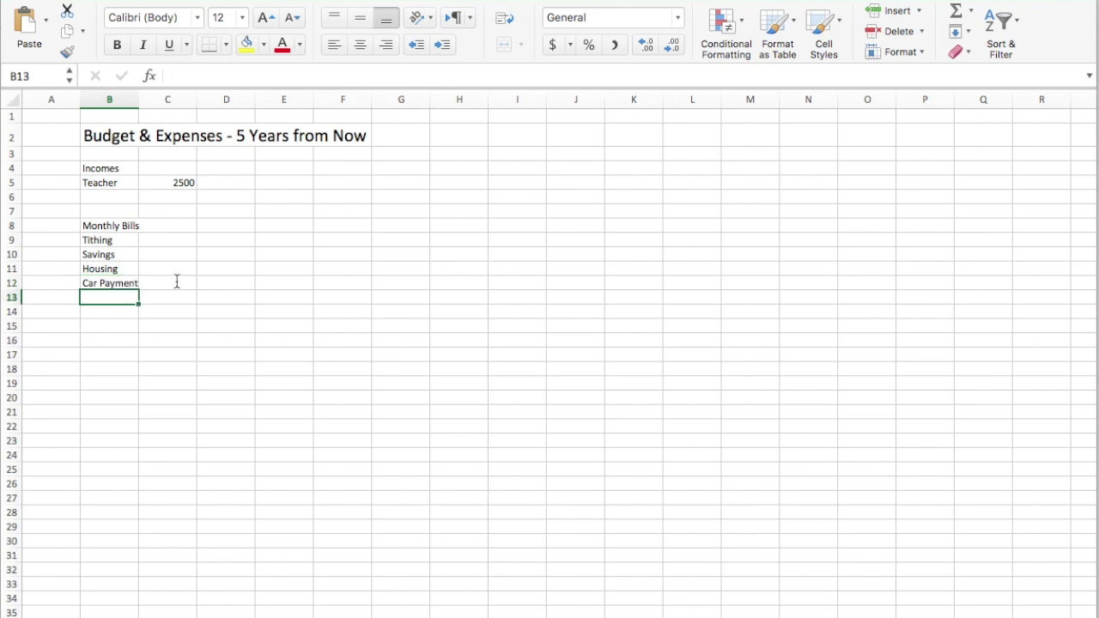
{"action": "type", "text": "Hou"}
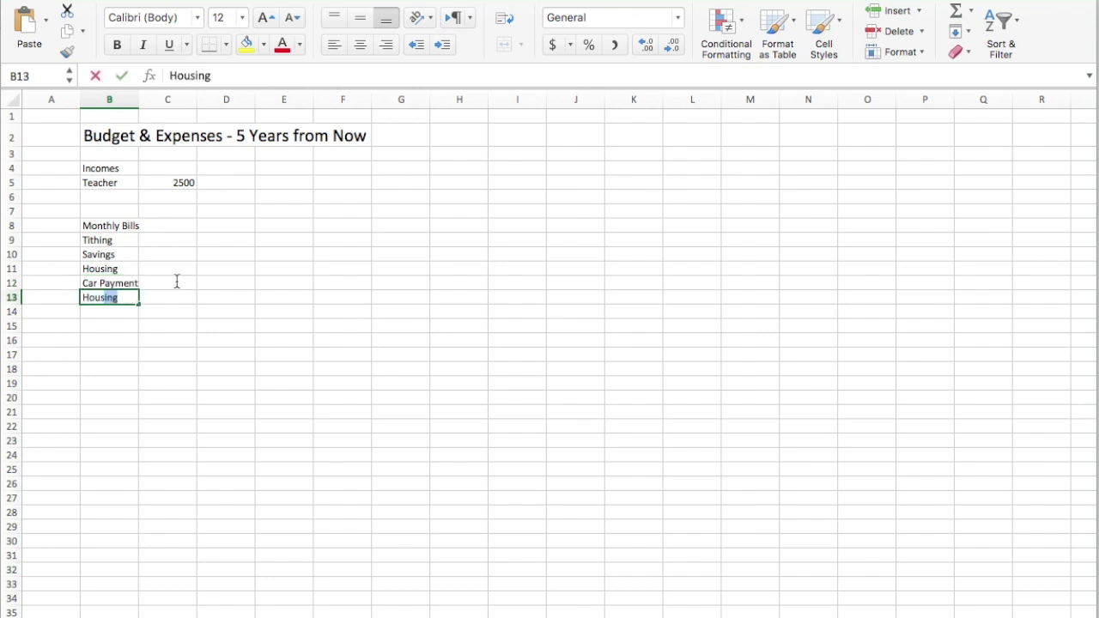
{"action": "type", "text": "sehold Bills"}
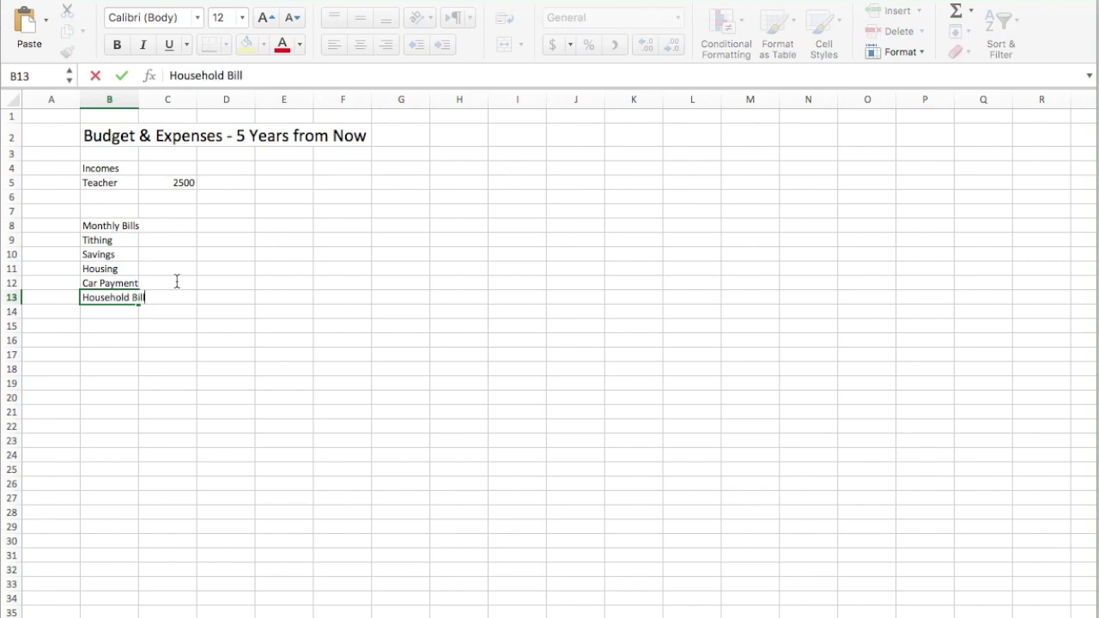
{"action": "key", "text": "Return"}
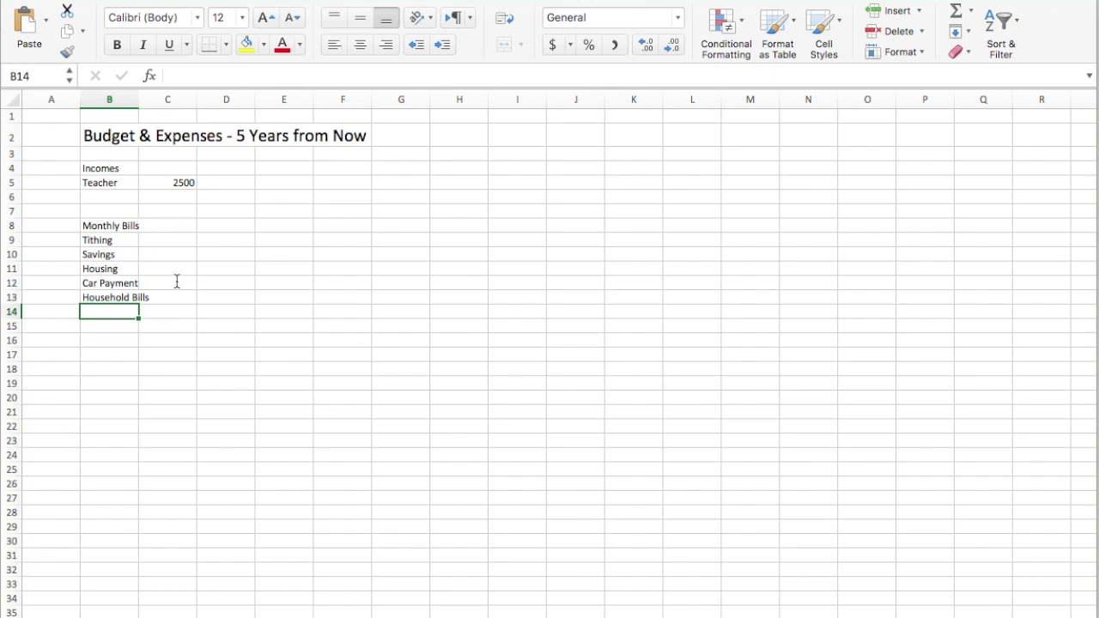
Enter the heading "Monthly Expenses" in cell B17, a few rows below the monthly bills list
{"action": "key", "text": "Return"}
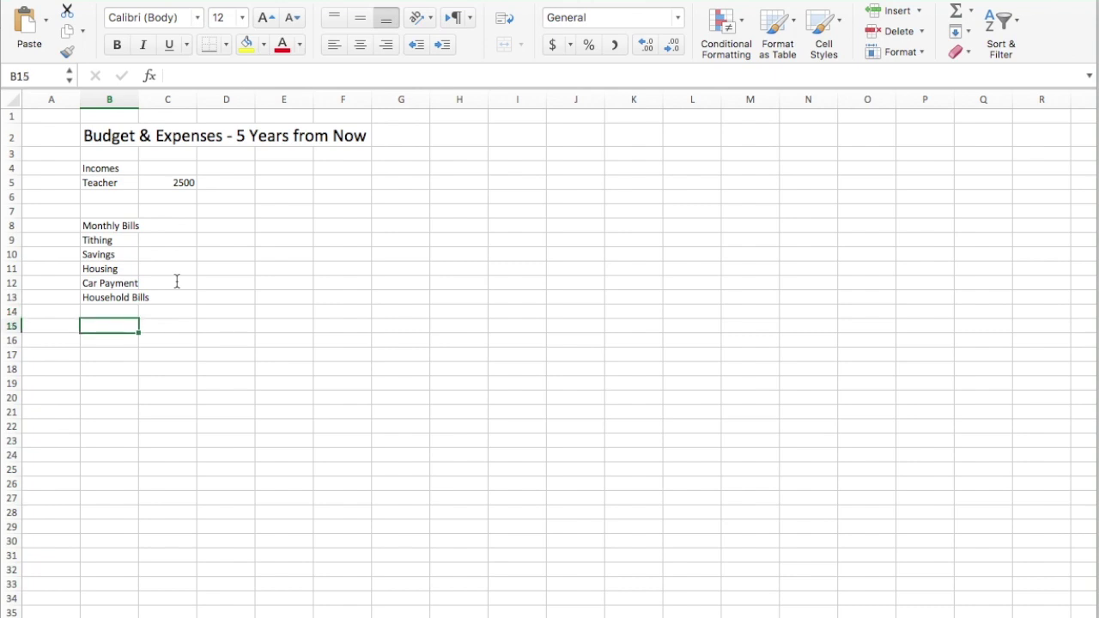
{"action": "key", "text": "Return"}
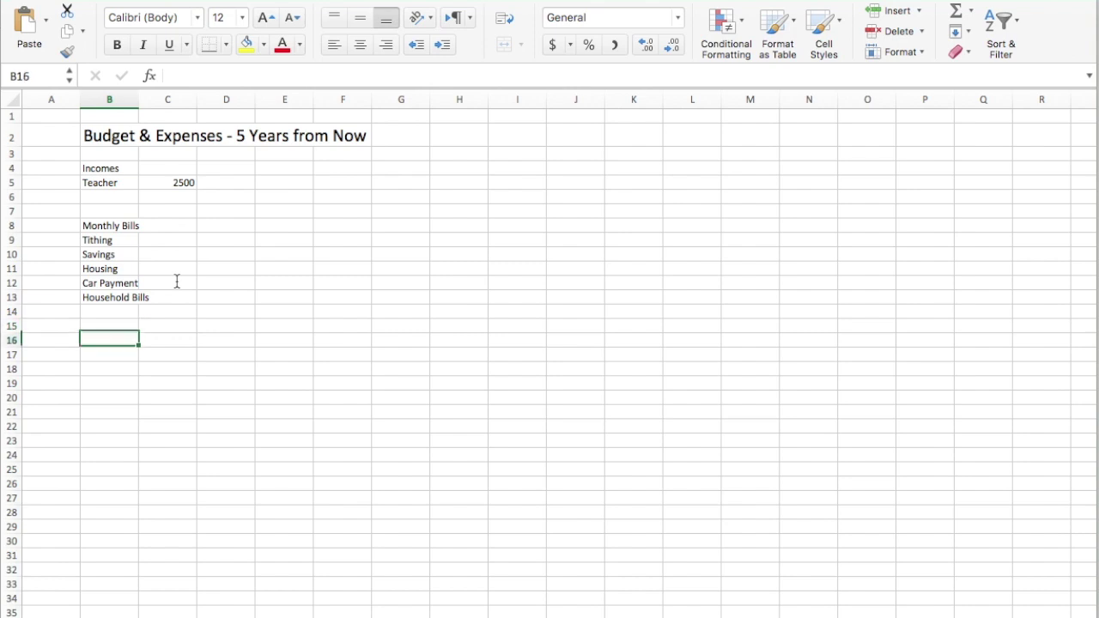
{"action": "key", "text": "Return"}
{"action": "type", "text": "Monty"}
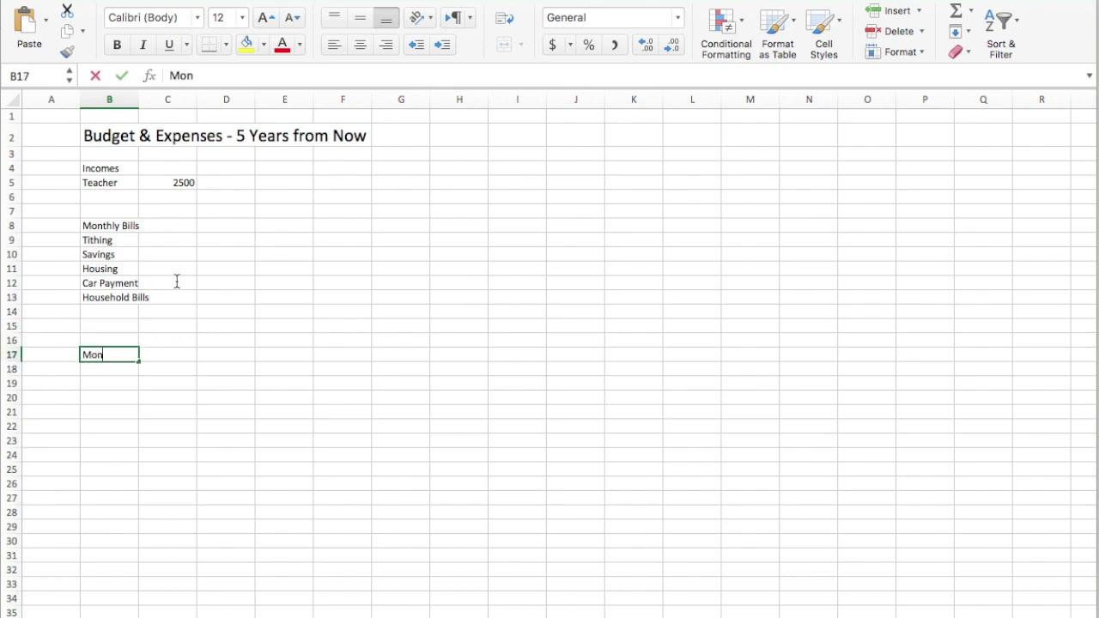
{"action": "key", "text": "BackSpace"}
{"action": "key", "text": "BackSpace"}
{"action": "type", "text": "thly Expenses"}
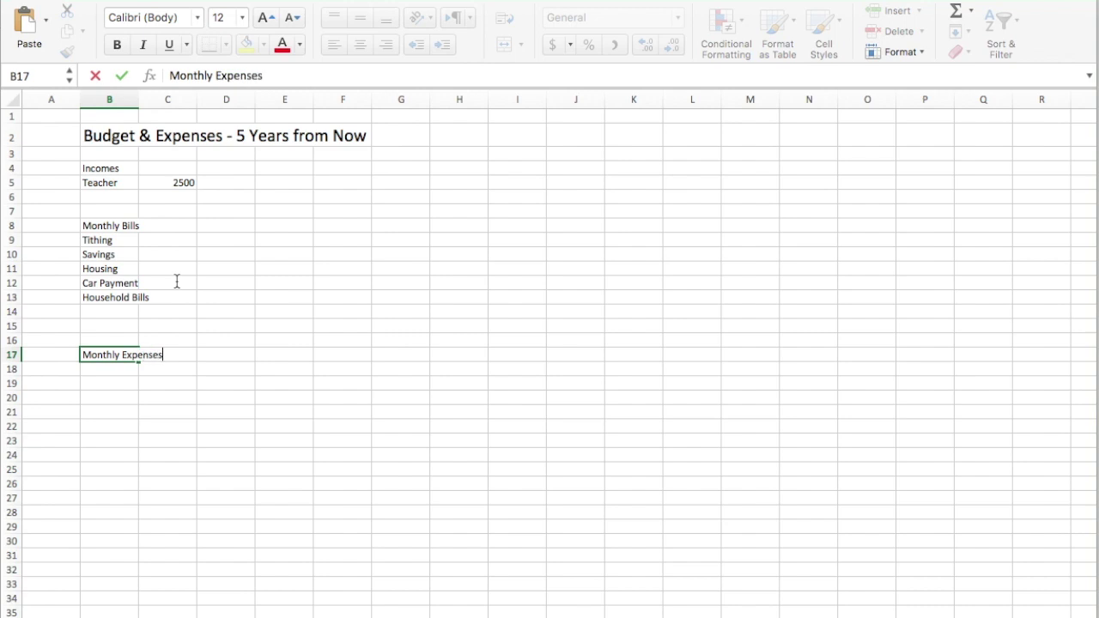
{"action": "key", "text": "Return"}
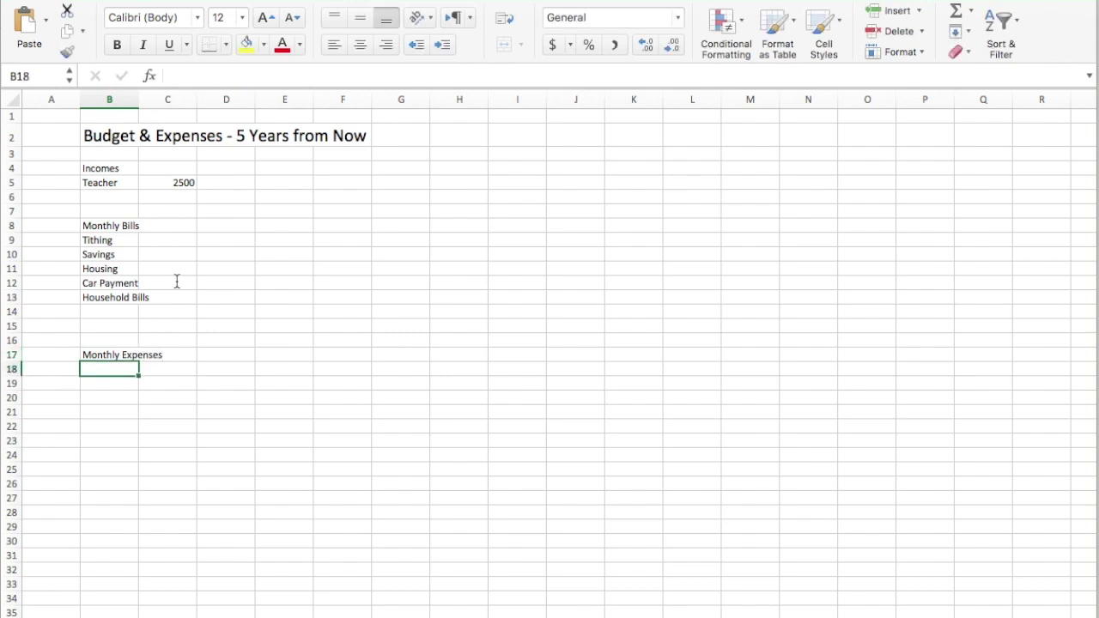
List "Groceries" and "Fuel" in B18 and B19, and widen column B to about 20.67
{"action": "type", "text": "Groceries"}
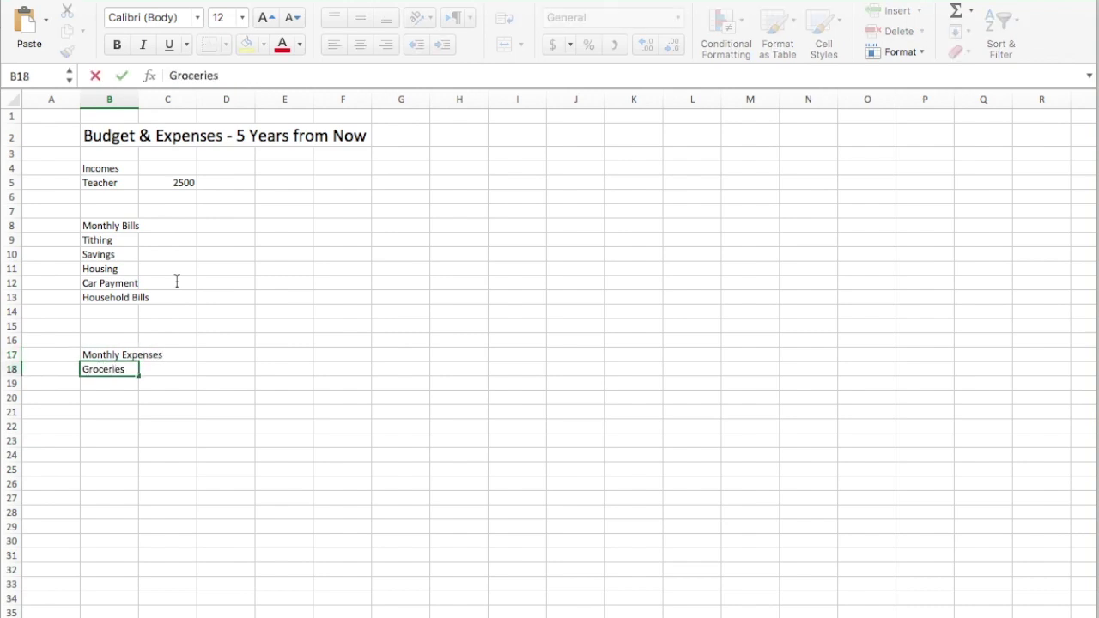
{"action": "key", "text": "Return"}
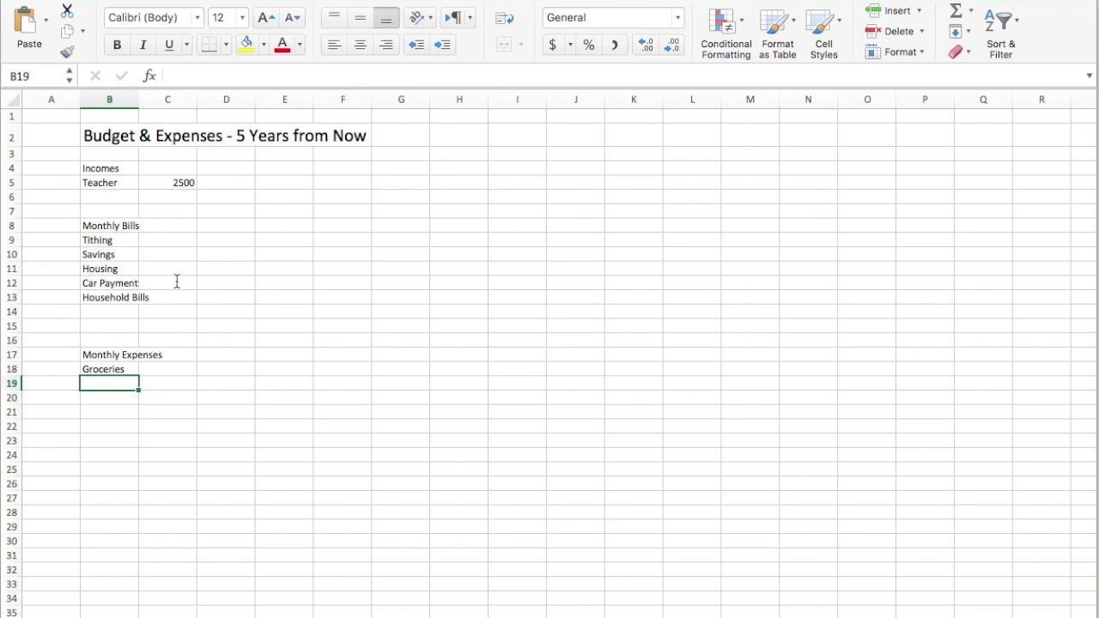
{"action": "type", "text": "Ful"}
{"action": "key", "text": "Return"}
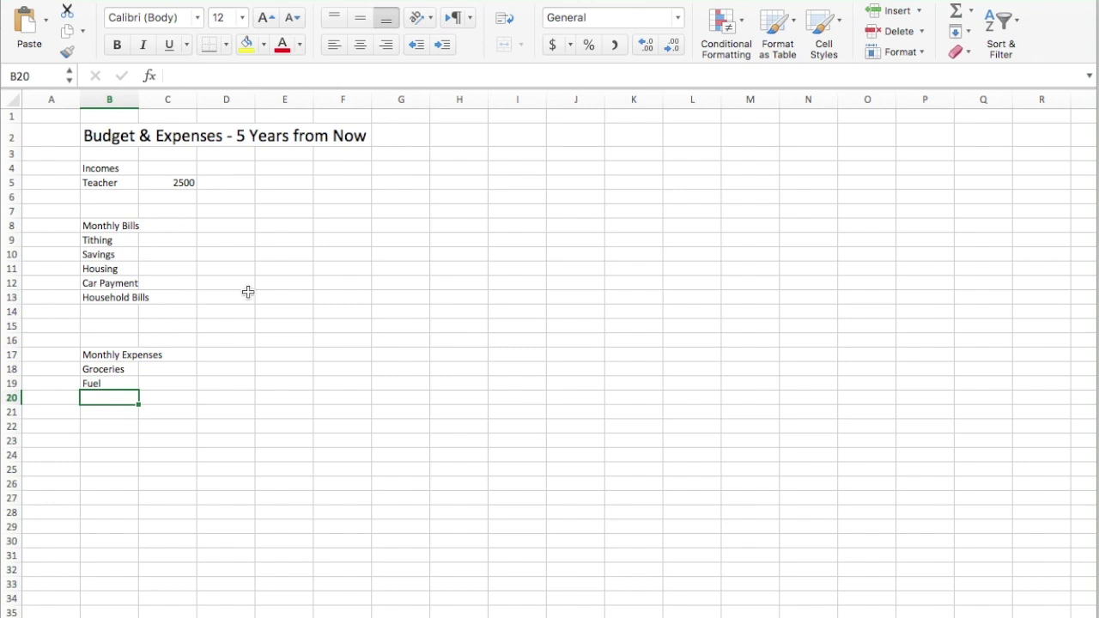
{"action": "left_click_drag", "start_coordinate": [138, 100], "coordinate": [192, 100]}
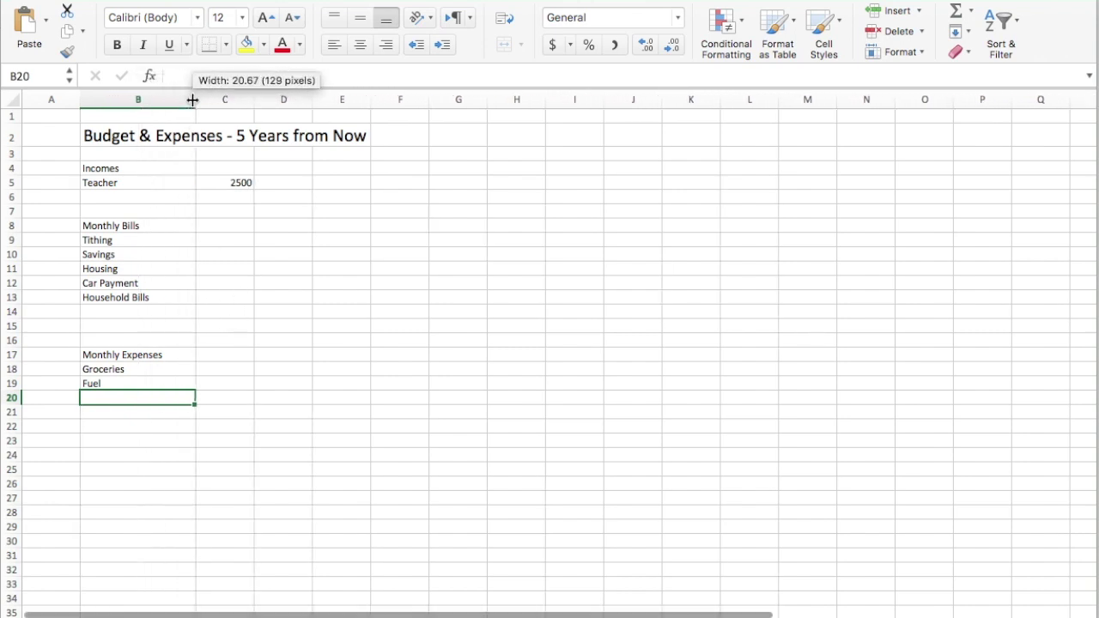
{"action": "left_click", "coordinate": [218, 312]}
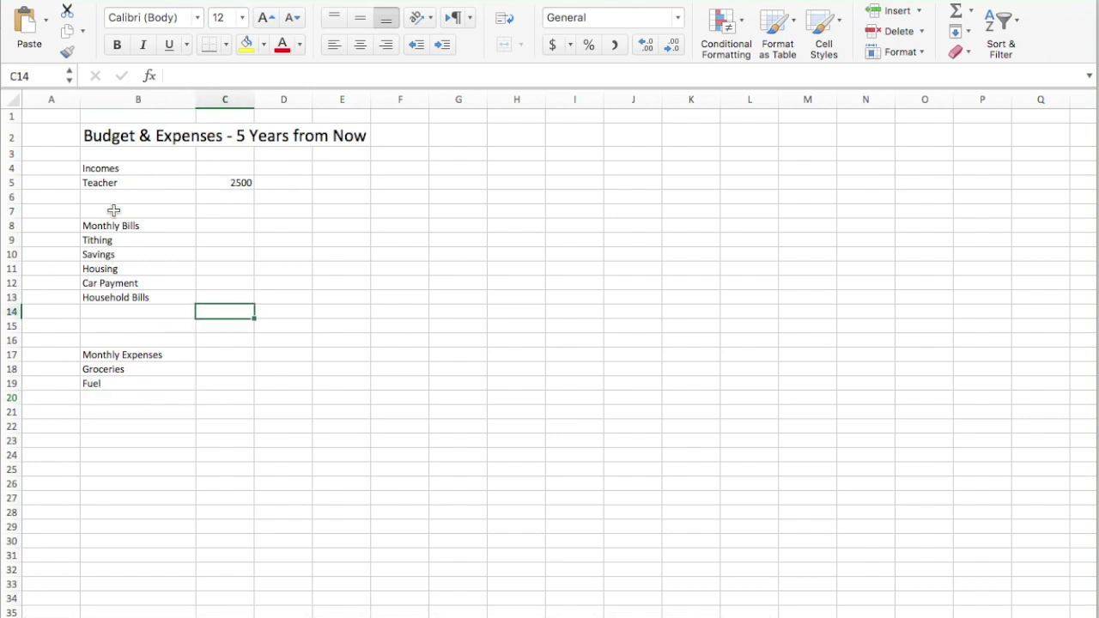
Enter 250 for Tithing in C9 and 250 for Savings in C10
{"action": "left_click", "coordinate": [237, 244]}
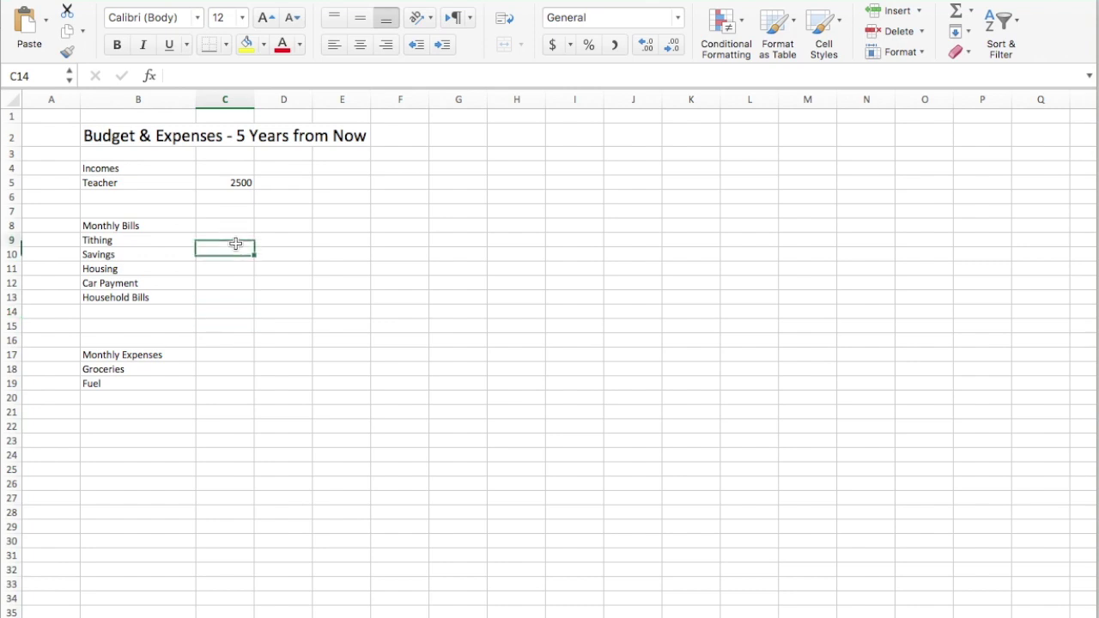
{"action": "type", "text": "250"}
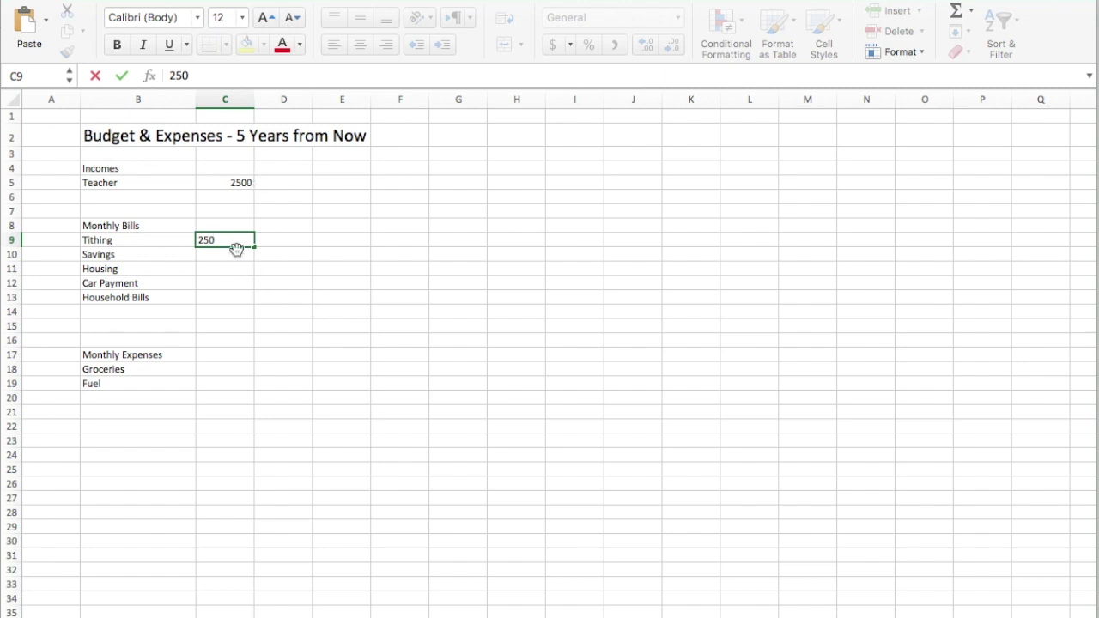
{"action": "type", "text": "250"}
{"action": "left_click", "coordinate": [256, 296]}
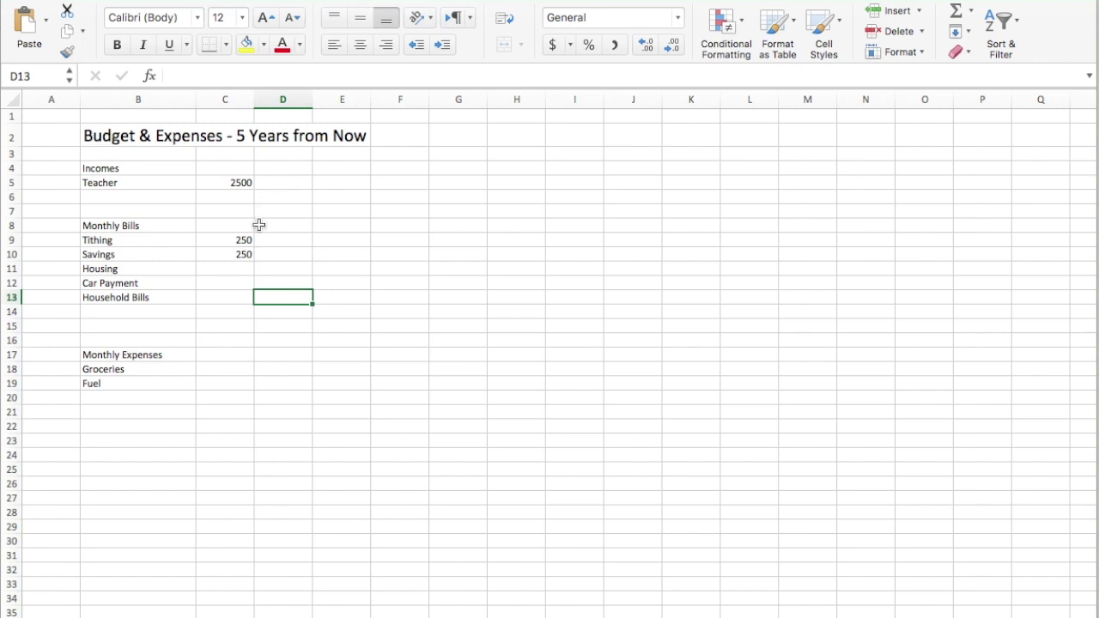
Enter the amounts 600 for Housing, 220 for Car Payment and 250 for Household Bills in C11 to C13
{"action": "left_click", "coordinate": [244, 274]}
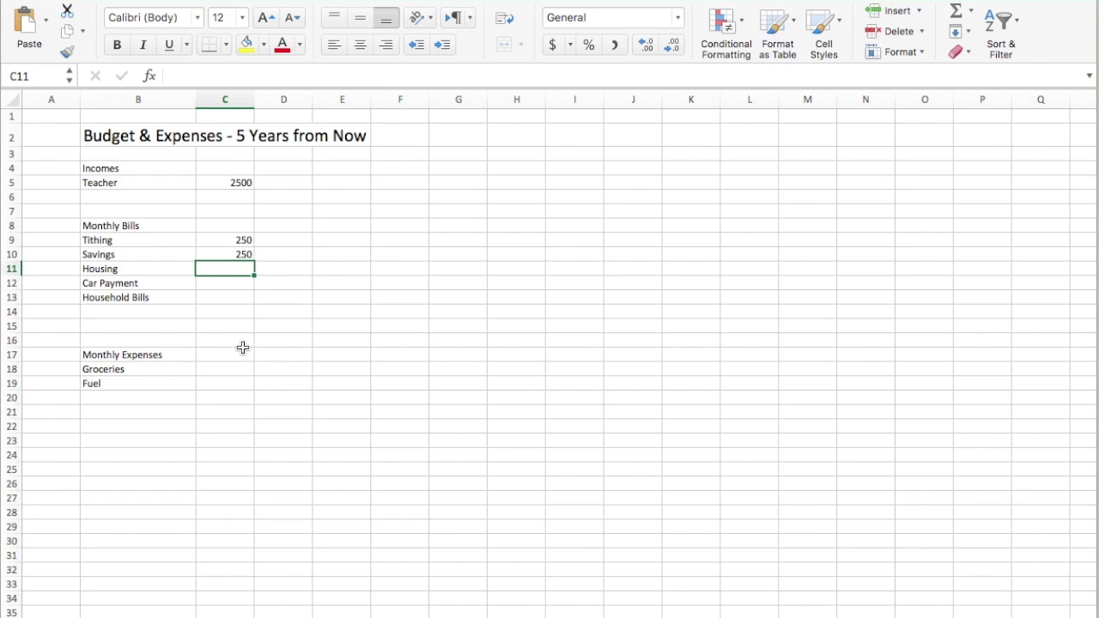
{"action": "type", "text": "600"}
{"action": "key", "text": "Return"}
{"action": "type", "text": "220"}
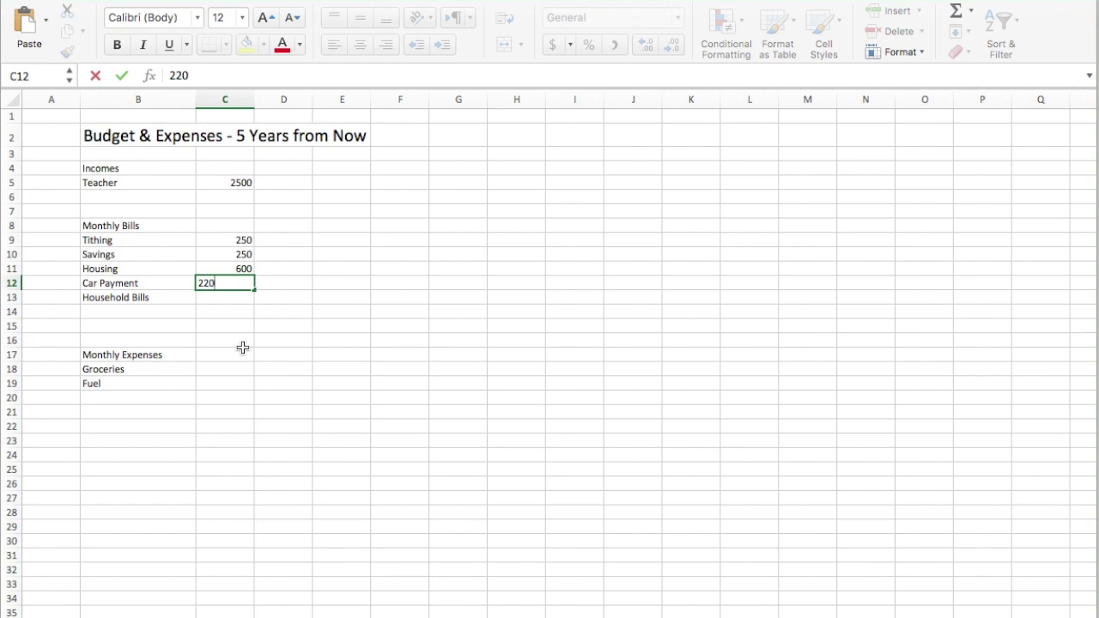
{"action": "key", "text": "Return"}
{"action": "type", "text": "250"}
{"action": "key", "text": "Return"}
Enter the monthly expense amounts 450 for Groceries in C18 and 75 for Fuel in C19
{"action": "key", "text": "Return"}
{"action": "key", "text": "Return"}
{"action": "key", "text": "Return"}
{"action": "key", "text": "Return"}
{"action": "type", "text": "450"}
{"action": "key", "text": "Return"}
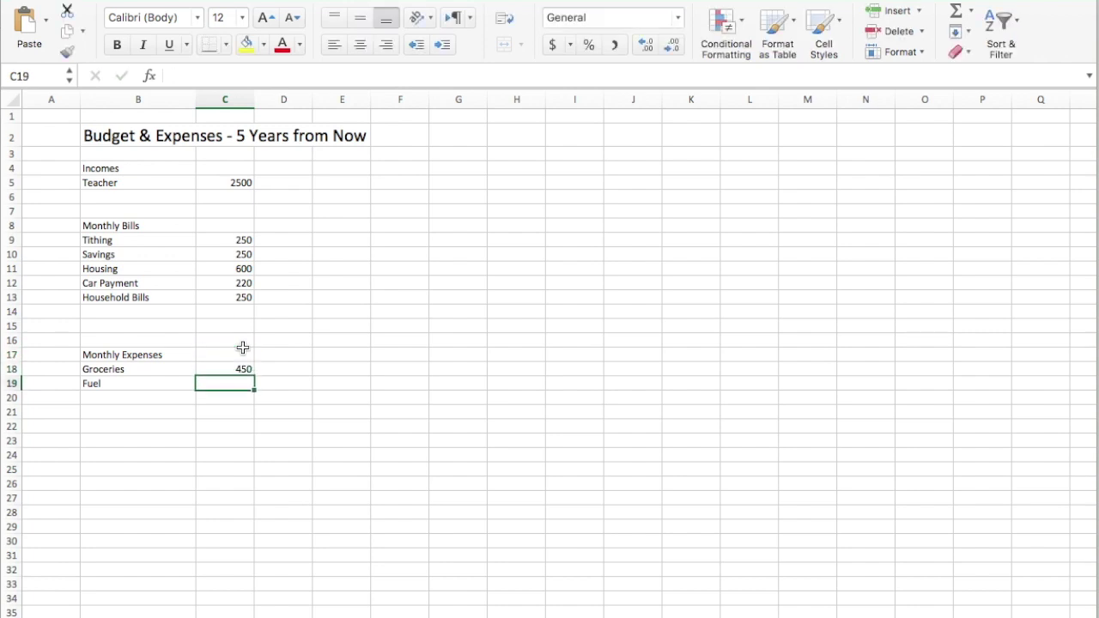
{"action": "type", "text": "75"}
{"action": "left_click", "coordinate": [297, 409]}
Enter the heading "Totals" in B24 and the label "Total Income" in B25
{"action": "scroll", "coordinate": [295, 407], "scroll_direction": "down", "scroll_amount": 1}
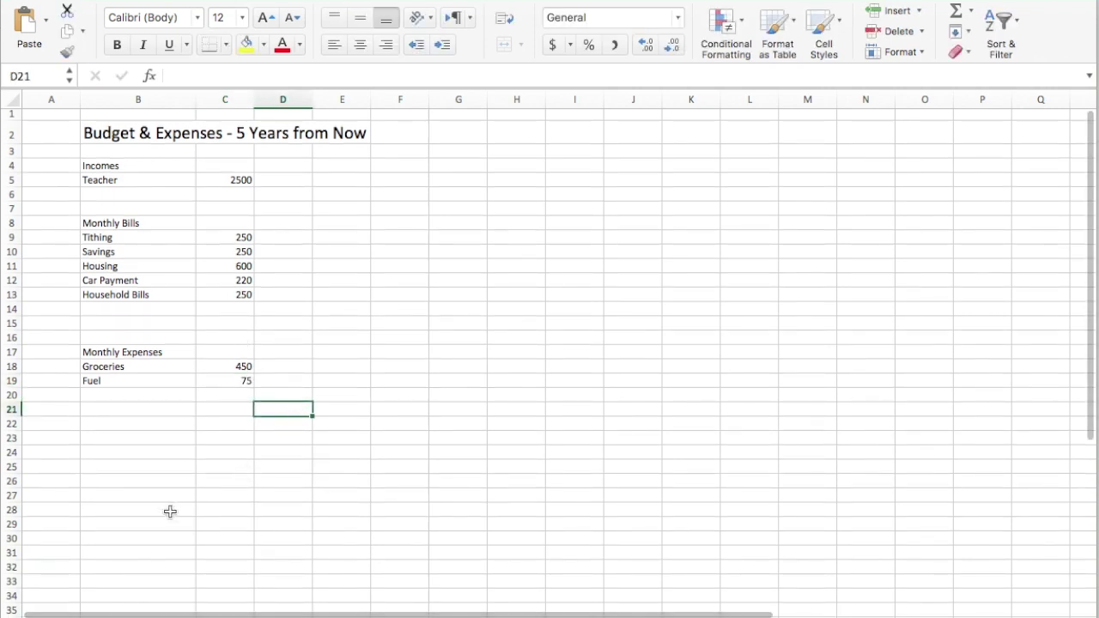
{"action": "left_click", "coordinate": [121, 468]}
{"action": "key", "text": "Up"}
{"action": "type", "text": "Totals"}
{"action": "key", "text": "Return"}
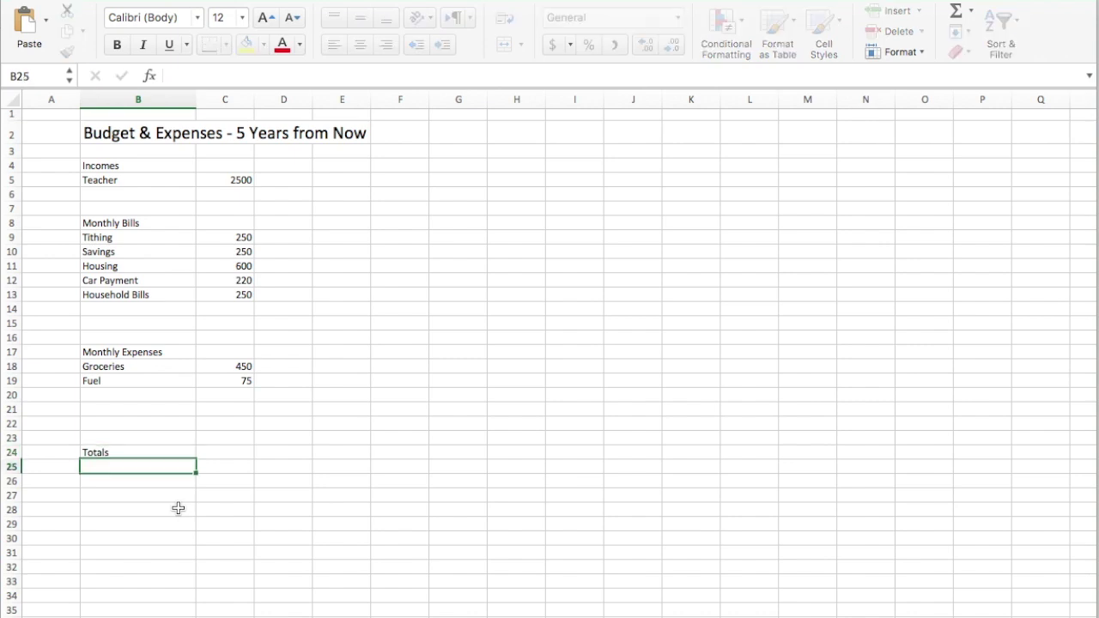
{"action": "type", "text": "Total "}
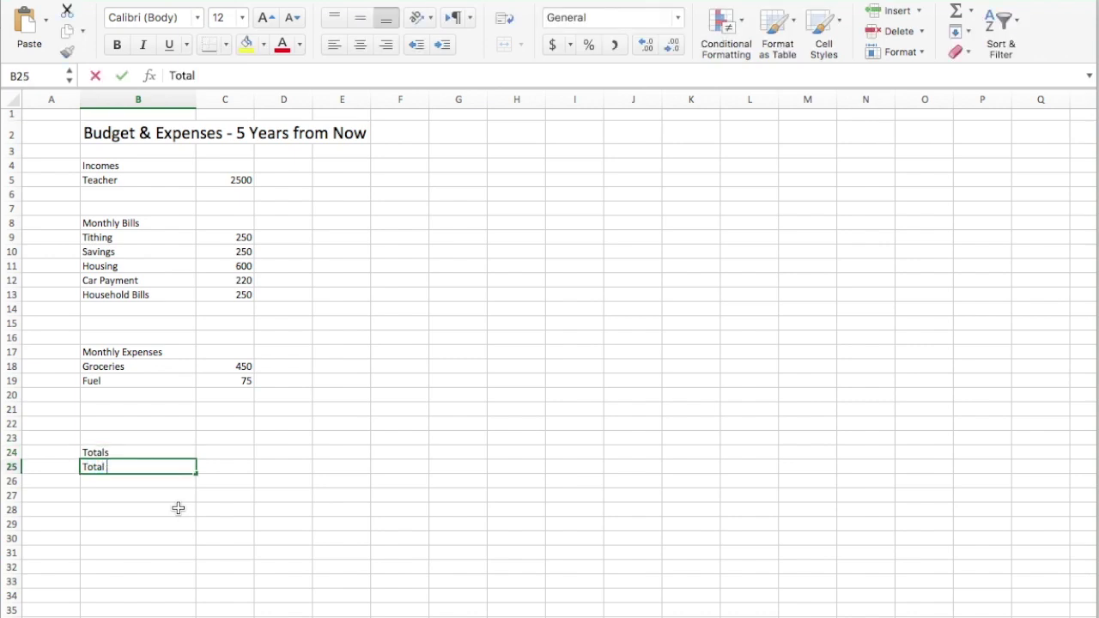
{"action": "type", "text": "Income"}
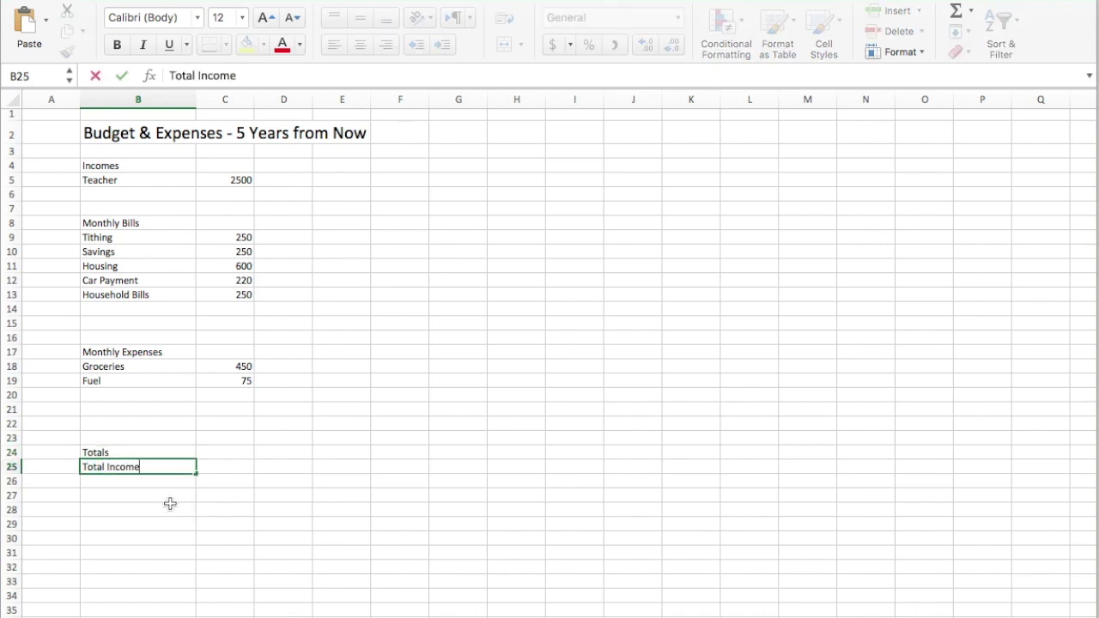
{"action": "left_click", "coordinate": [172, 508]}
Enter 2500 as the total income in C25 and add the label "Total Expenses" in B26
{"action": "left_click", "coordinate": [238, 470]}
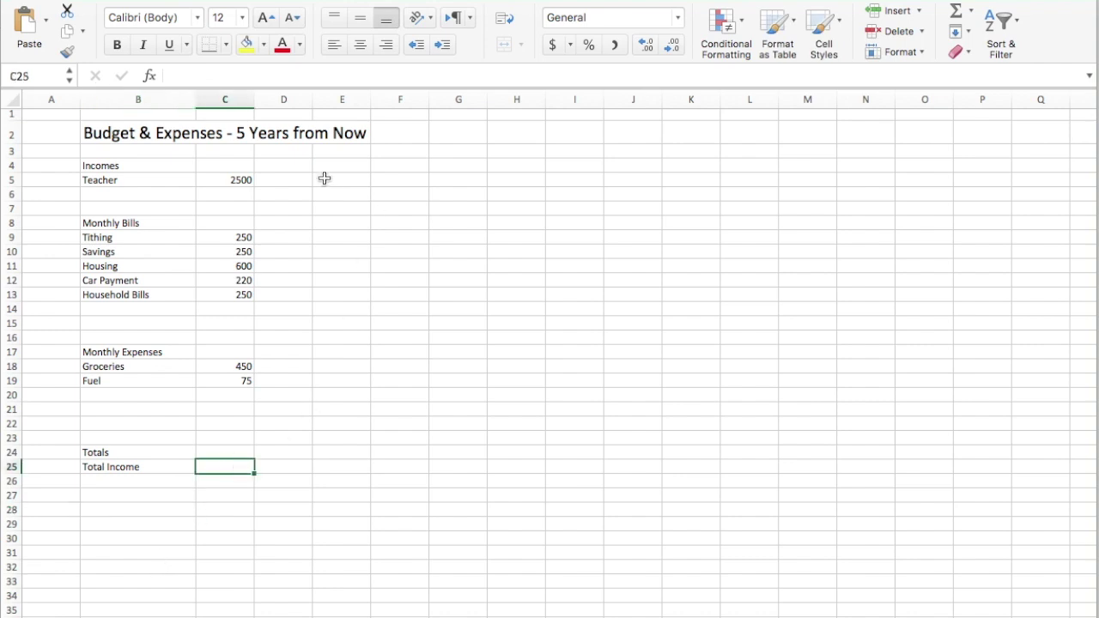
{"action": "type", "text": "2509"}
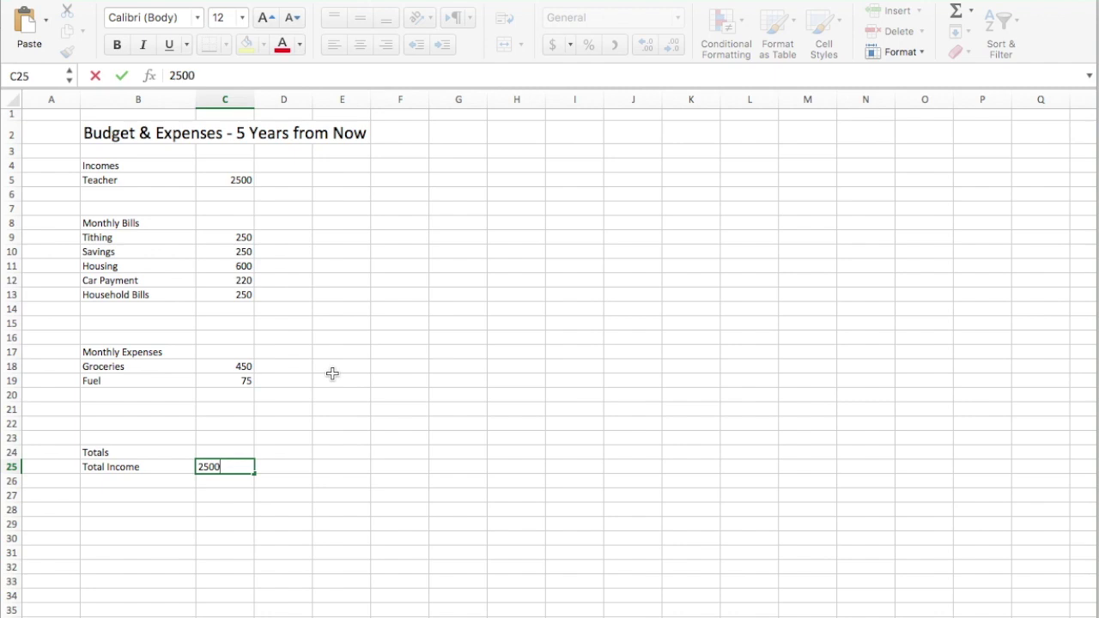
{"action": "left_click", "coordinate": [306, 497]}
{"action": "left_click", "coordinate": [103, 481]}
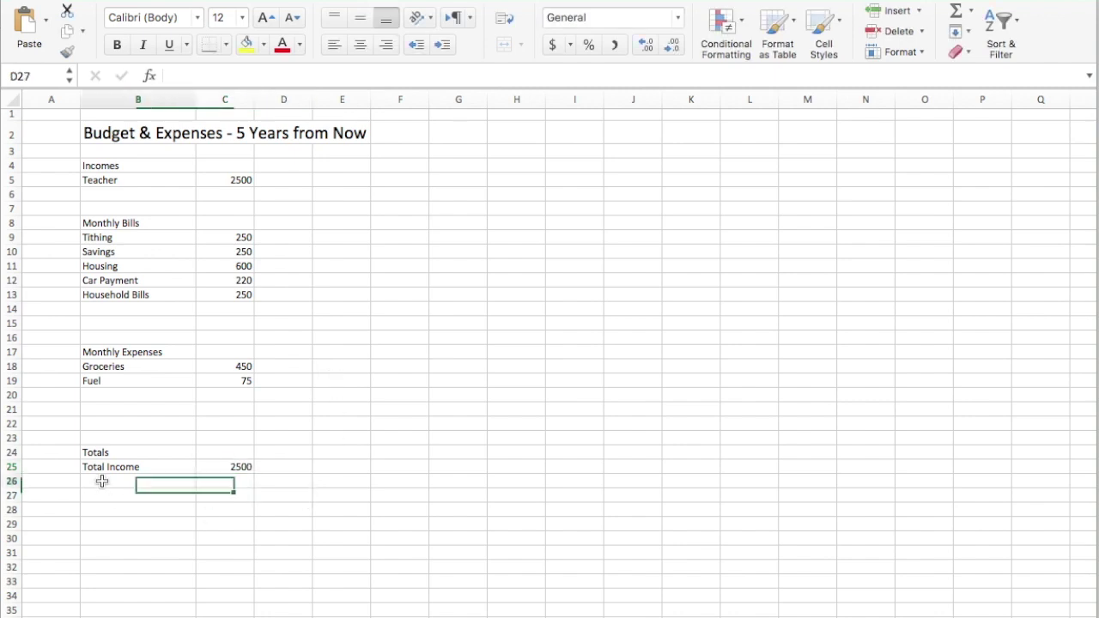
{"action": "type", "text": "Total Expenses"}
{"action": "left_click", "coordinate": [146, 533]}
Calculate the total expenses in C26 with a SUM formula over the range C9:C23
{"action": "left_click", "coordinate": [225, 482]}
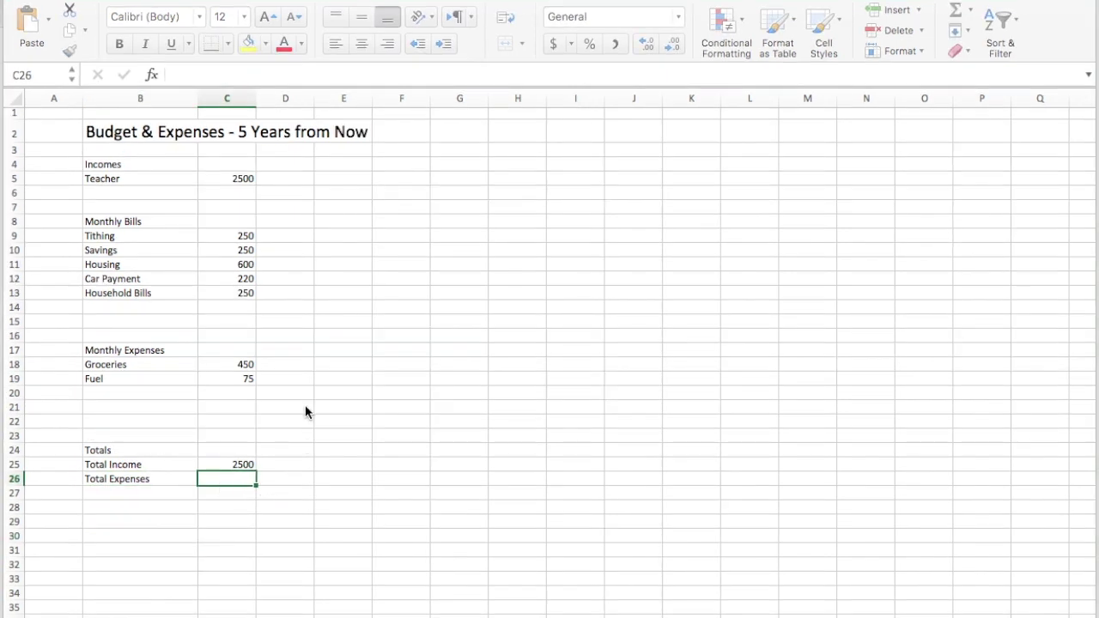
{"action": "double_click", "coordinate": [229, 482]}
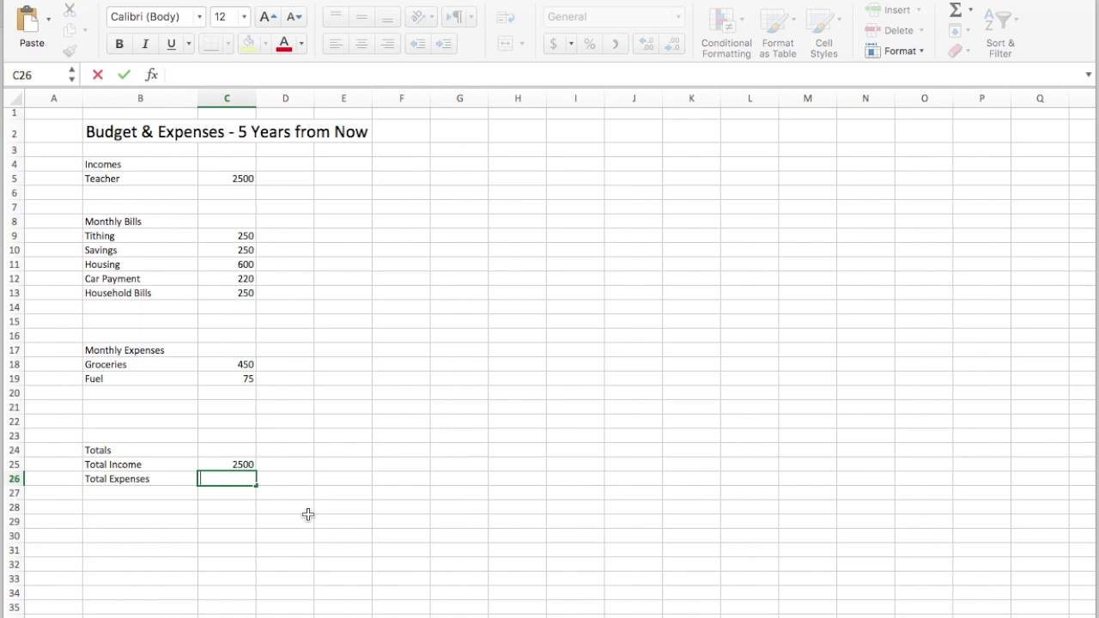
{"action": "type", "text": "="}
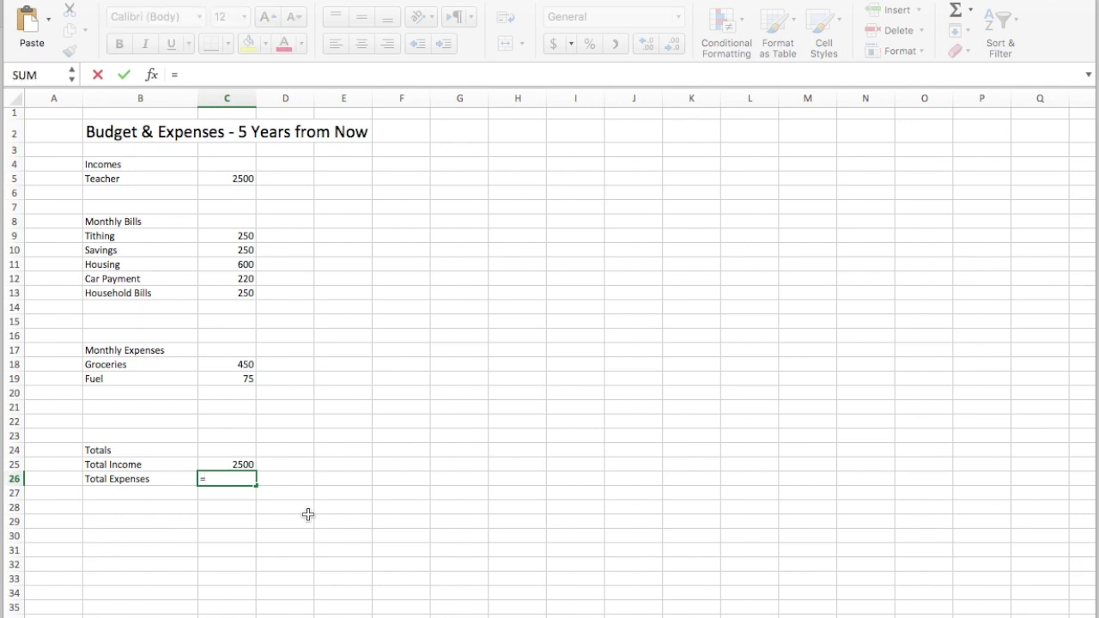
{"action": "type", "text": "sum"}
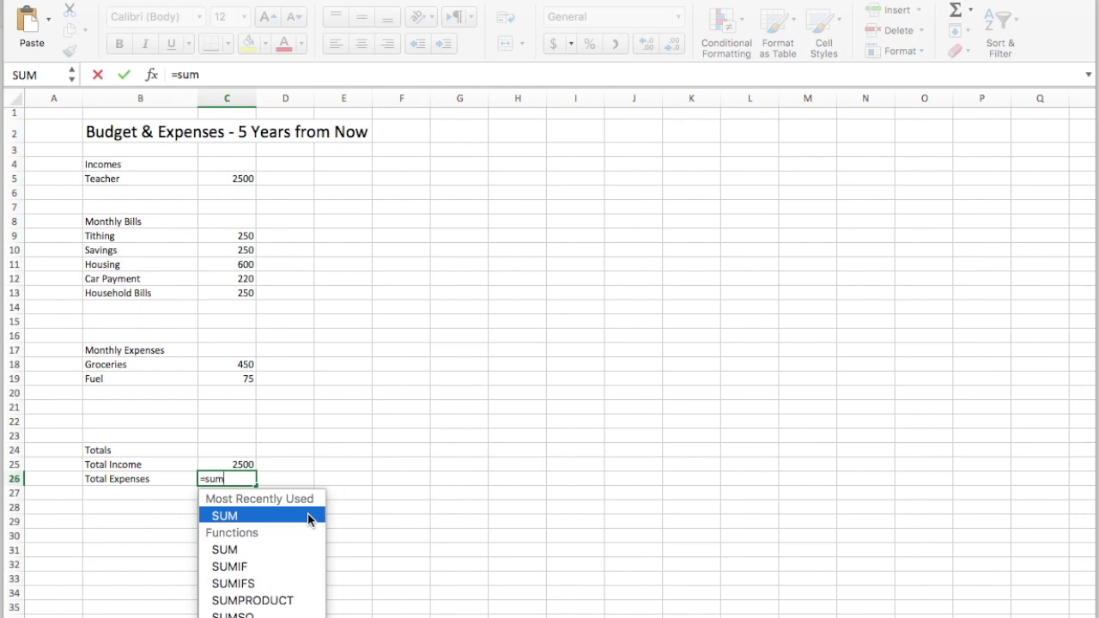
{"action": "double_click", "coordinate": [227, 520]}
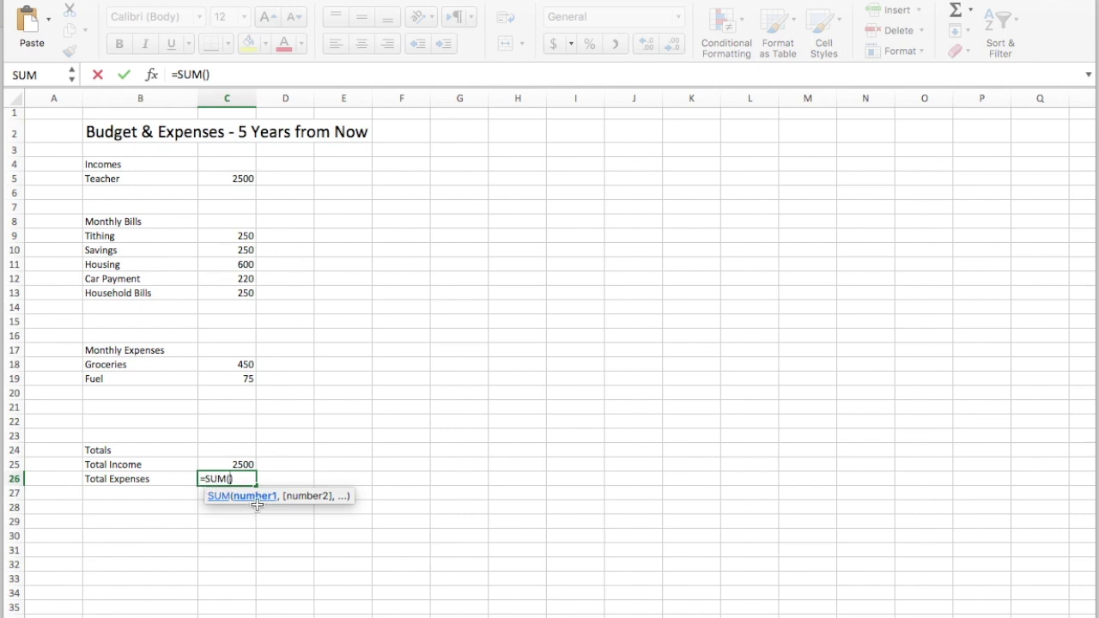
{"action": "left_click_drag", "start_coordinate": [238, 233], "coordinate": [238, 434]}
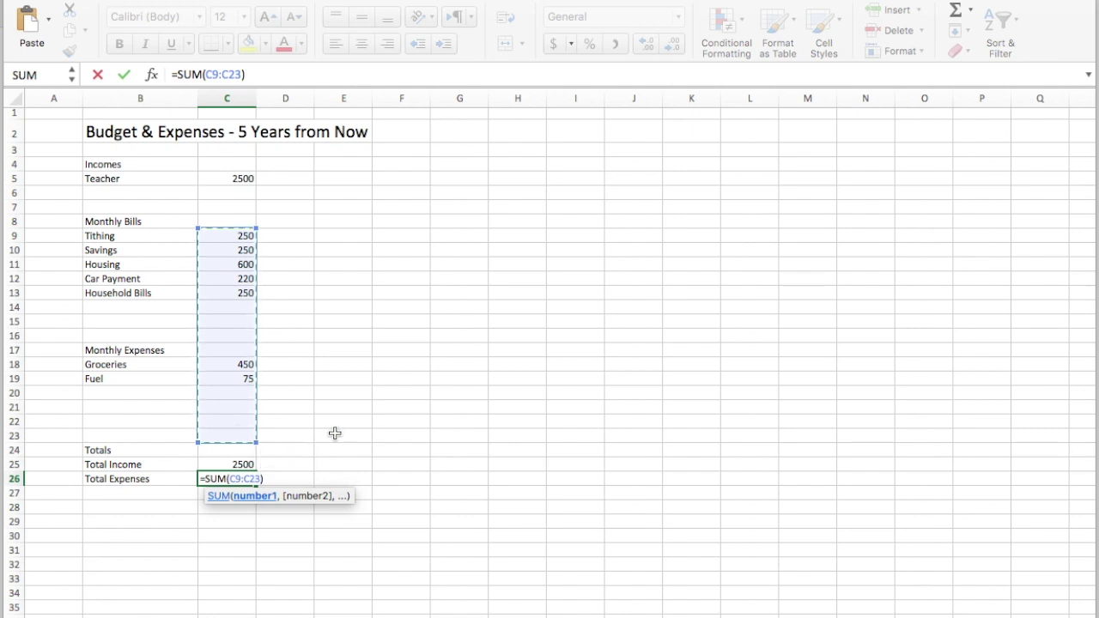
{"action": "key", "text": "Return"}
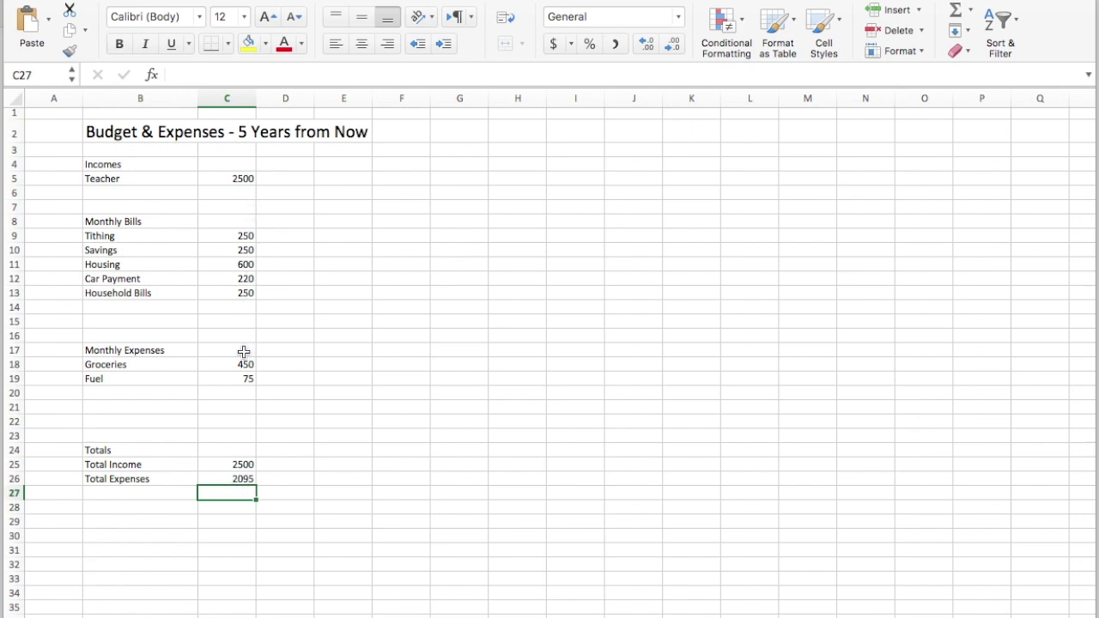
Add an "Other" expense in B20 with the amount 250 in C20
{"action": "left_click", "coordinate": [118, 396]}
{"action": "type", "text": "Other"}
{"action": "key", "text": "Tab"}
{"action": "type", "text": "250"}
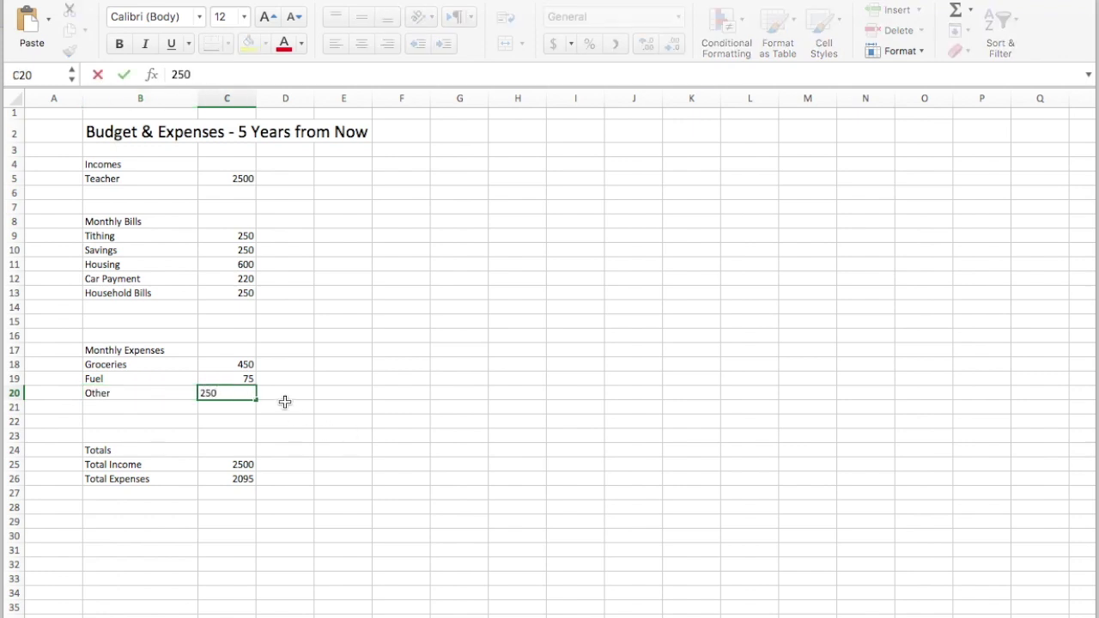
{"action": "key", "text": "Return"}
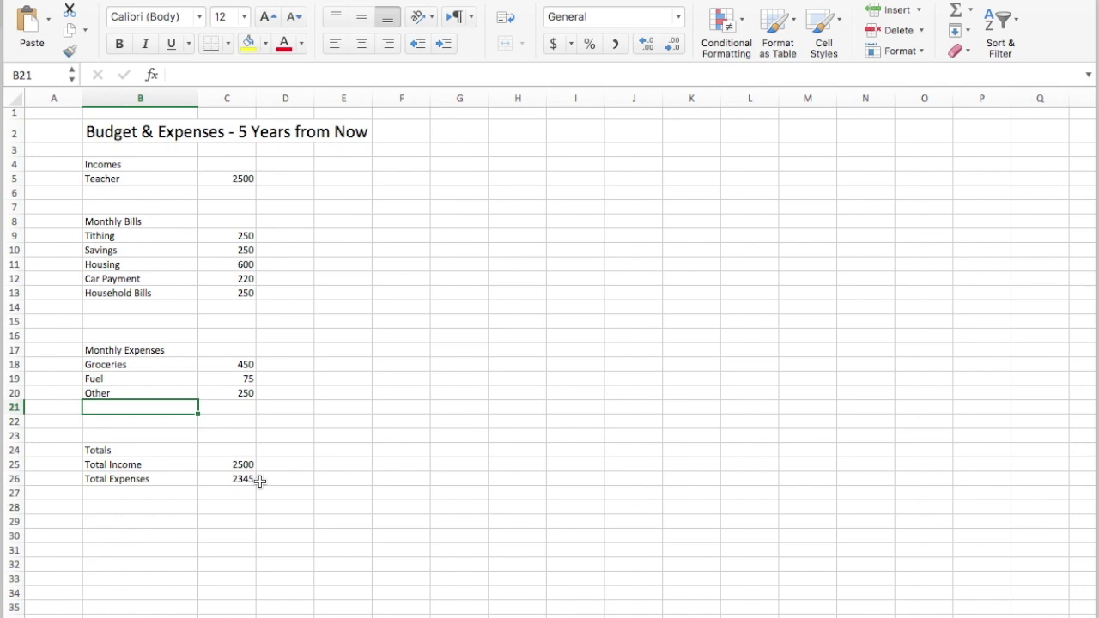
{"action": "left_click", "coordinate": [249, 489]}
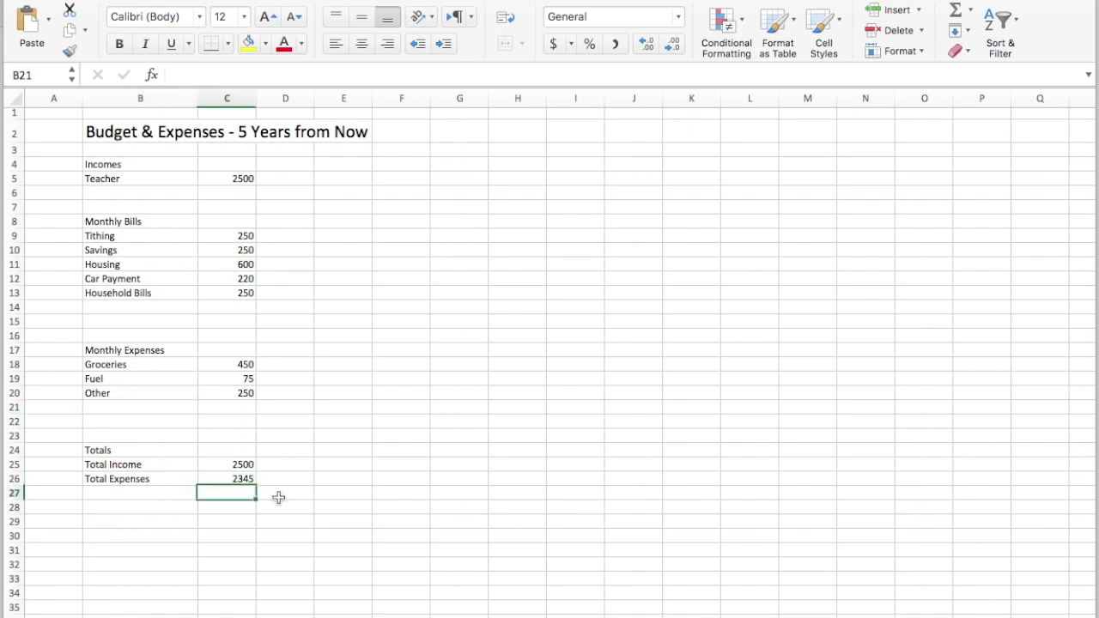
{"action": "left_click", "coordinate": [300, 421]}
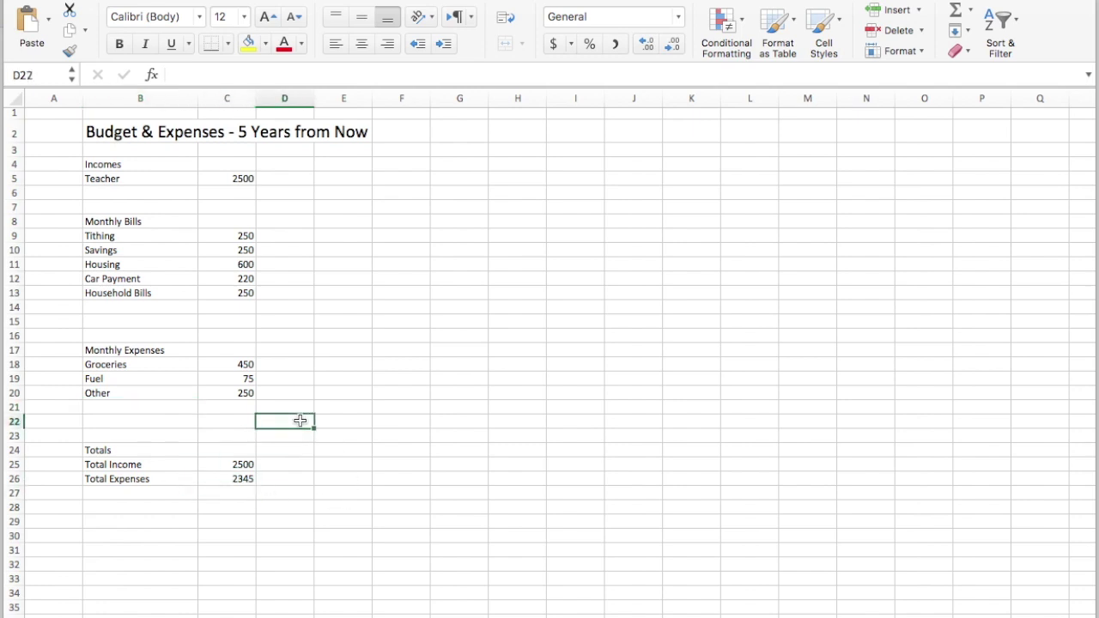
{"action": "left_click", "coordinate": [262, 463]}
{"action": "left_click", "coordinate": [269, 481]}
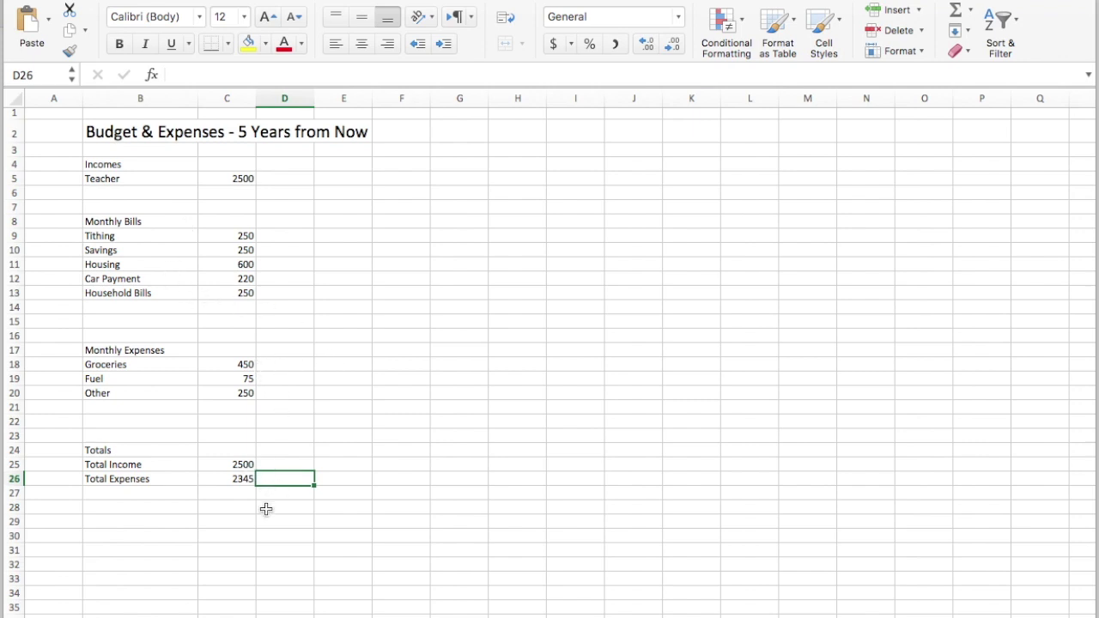
Add the label "Difference" in B27 and calculate it in C27 with the formula =C25-C26
{"action": "left_click", "coordinate": [164, 496]}
{"action": "type", "text": "Difference"}
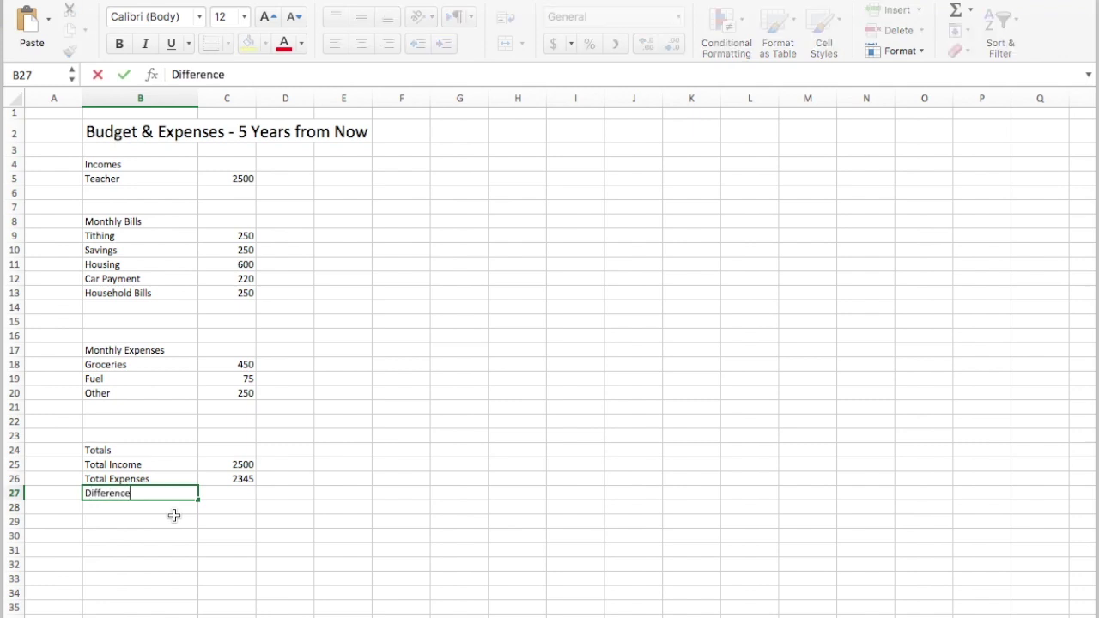
{"action": "left_click", "coordinate": [225, 494]}
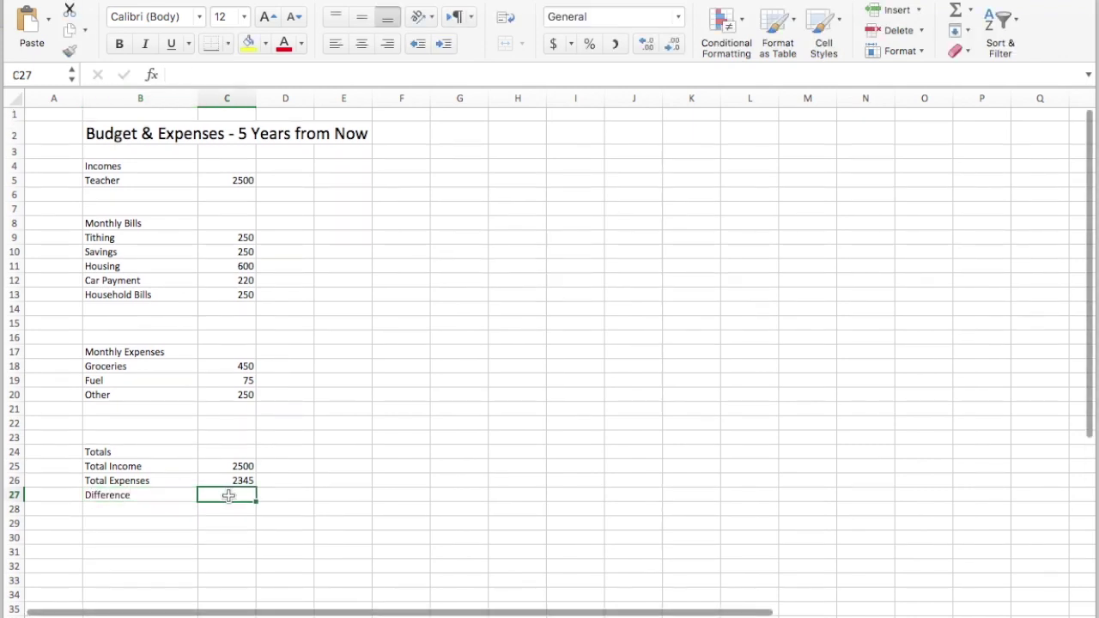
{"action": "type", "text": "="}
{"action": "left_click", "coordinate": [247, 466]}
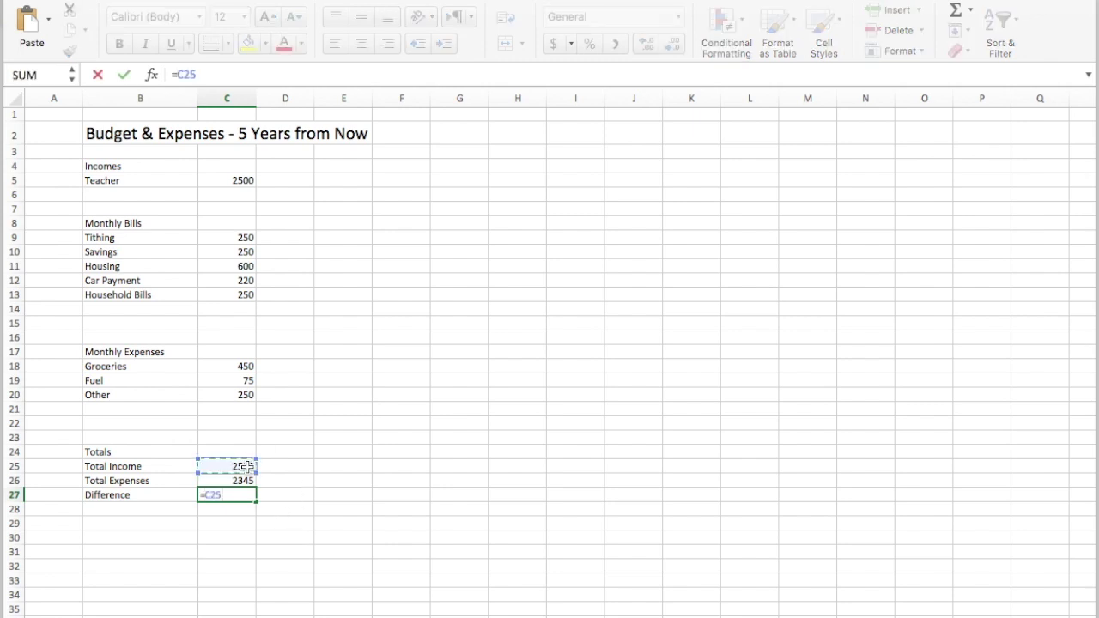
{"action": "type", "text": "-"}
{"action": "left_click", "coordinate": [236, 482]}
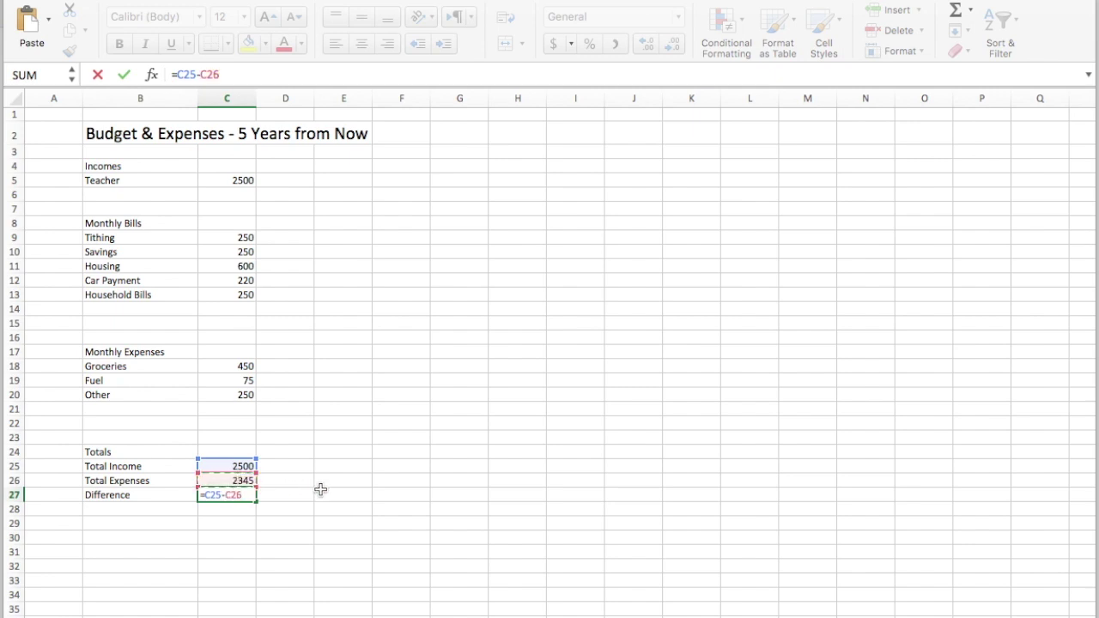
{"action": "key", "text": "Return"}
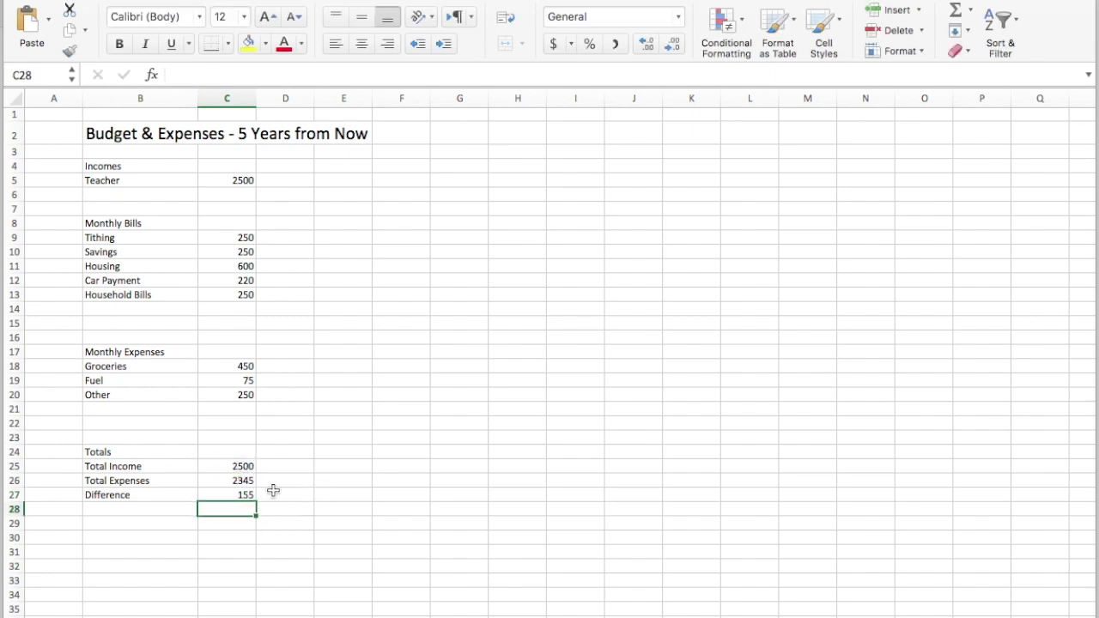
{"action": "left_click", "coordinate": [260, 179]}
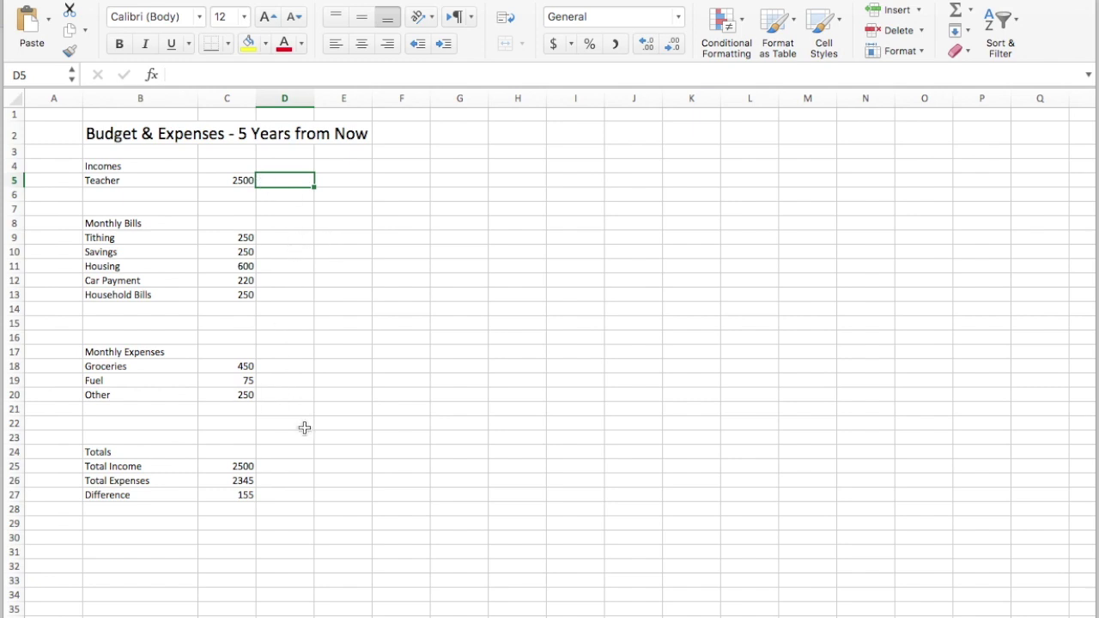
{"action": "left_click", "coordinate": [264, 495]}
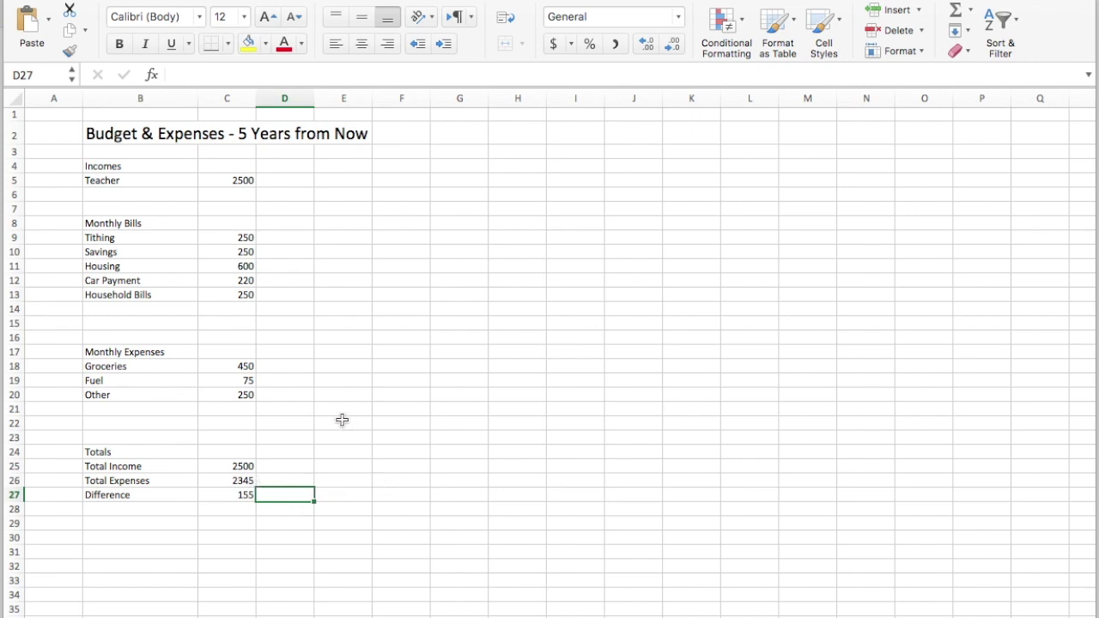
{"action": "left_click", "coordinate": [351, 395]}
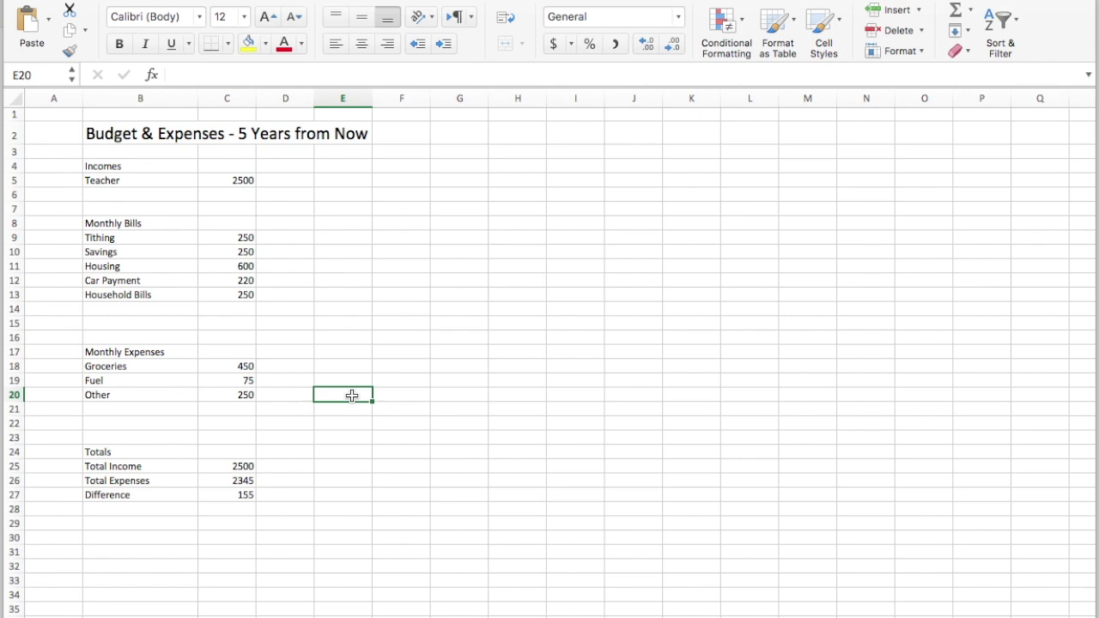
Add a "Spouse" income in B6 with the amount 800 in C6
{"action": "left_click", "coordinate": [129, 195]}
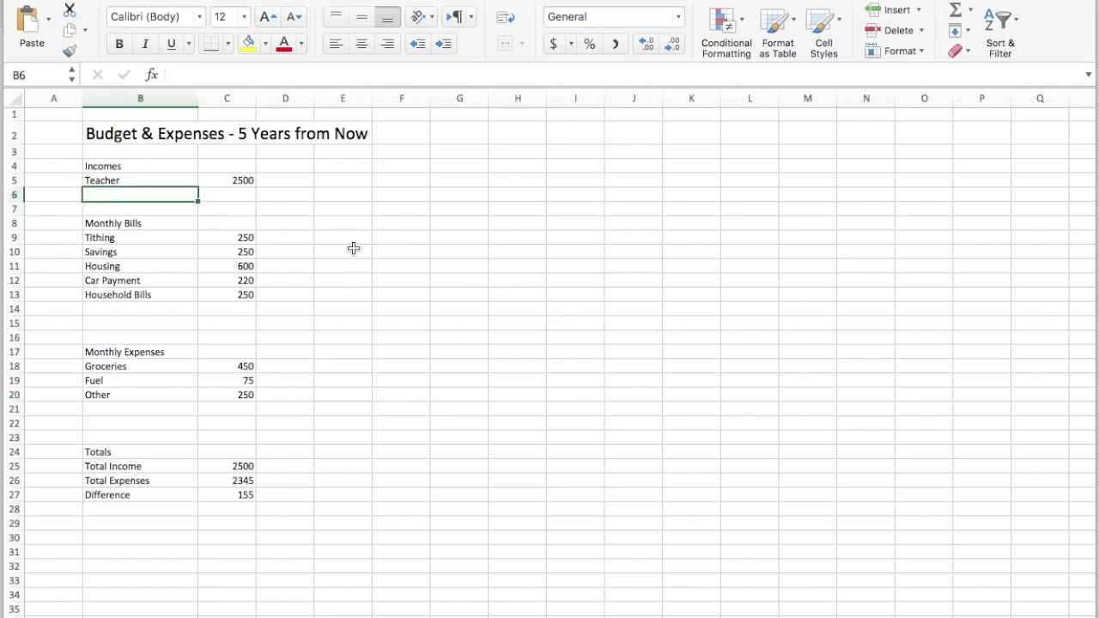
{"action": "type", "text": "Spouse"}
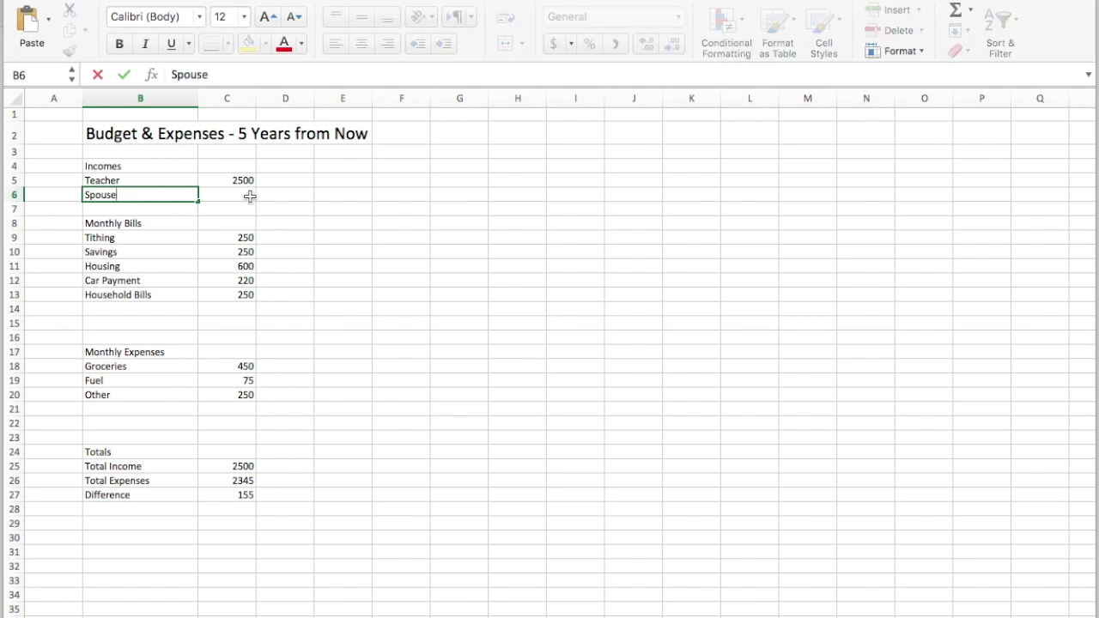
{"action": "left_click", "coordinate": [246, 196]}
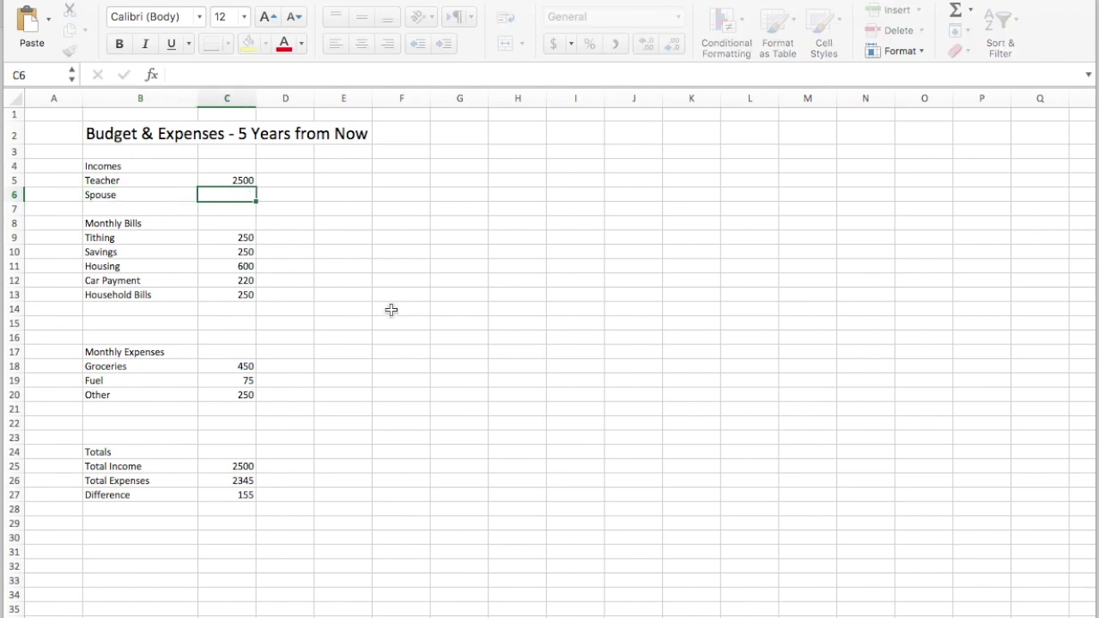
{"action": "type", "text": "800"}
{"action": "key", "text": "Return"}
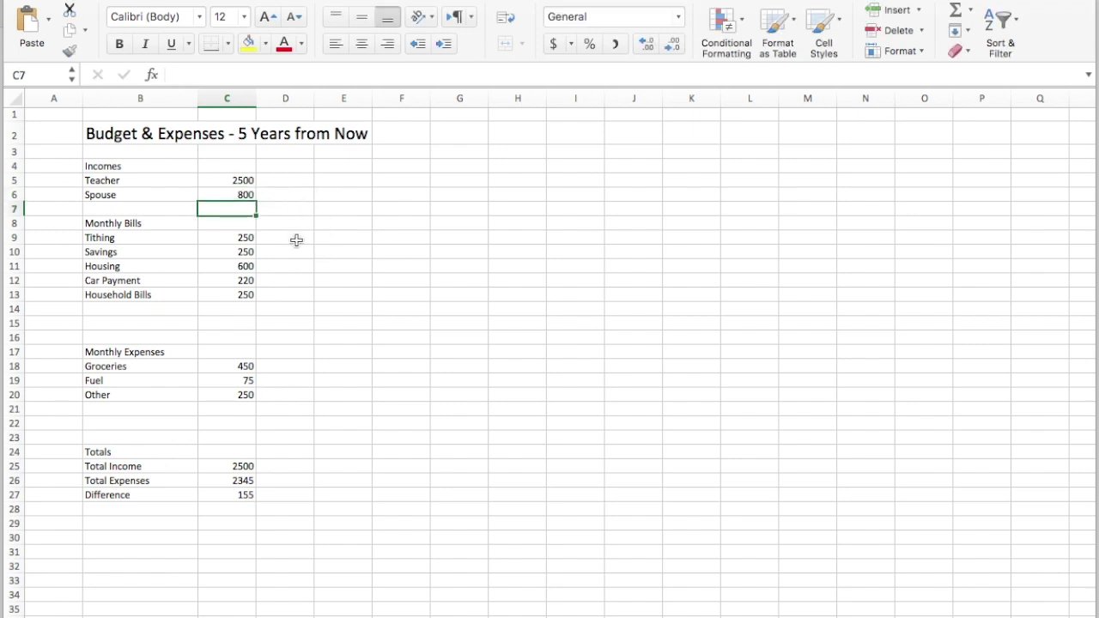
{"action": "left_click", "coordinate": [296, 239]}
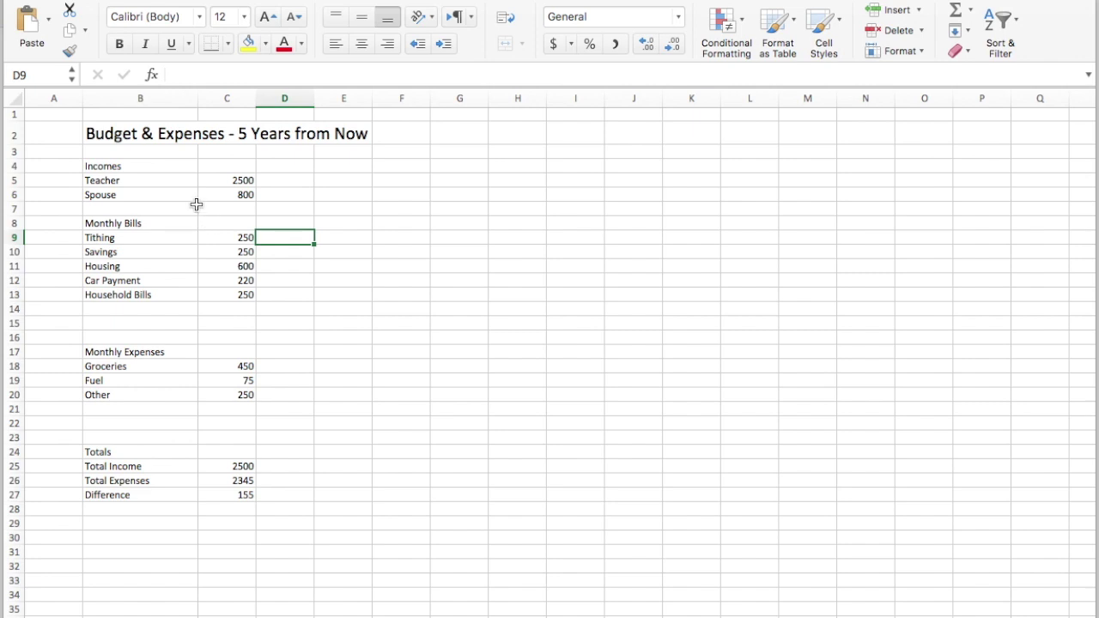
Insert an entire row above Savings in the monthly bills and label it "Offerings" in B10
{"action": "left_click", "coordinate": [104, 252]}
{"action": "right_click", "coordinate": [118, 252]}
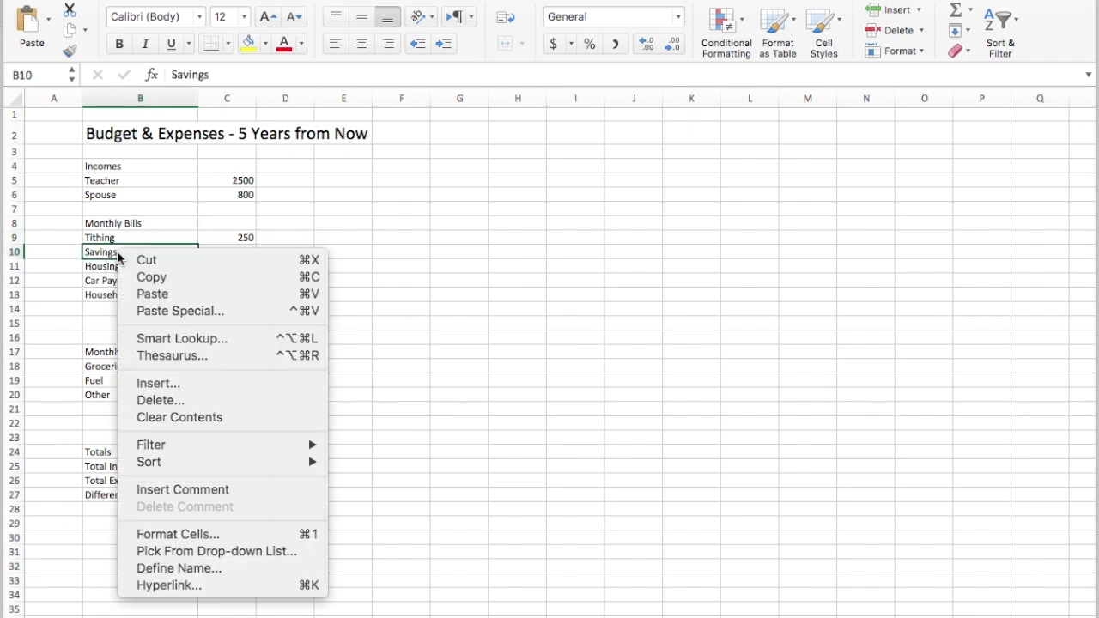
{"action": "left_click", "coordinate": [178, 382]}
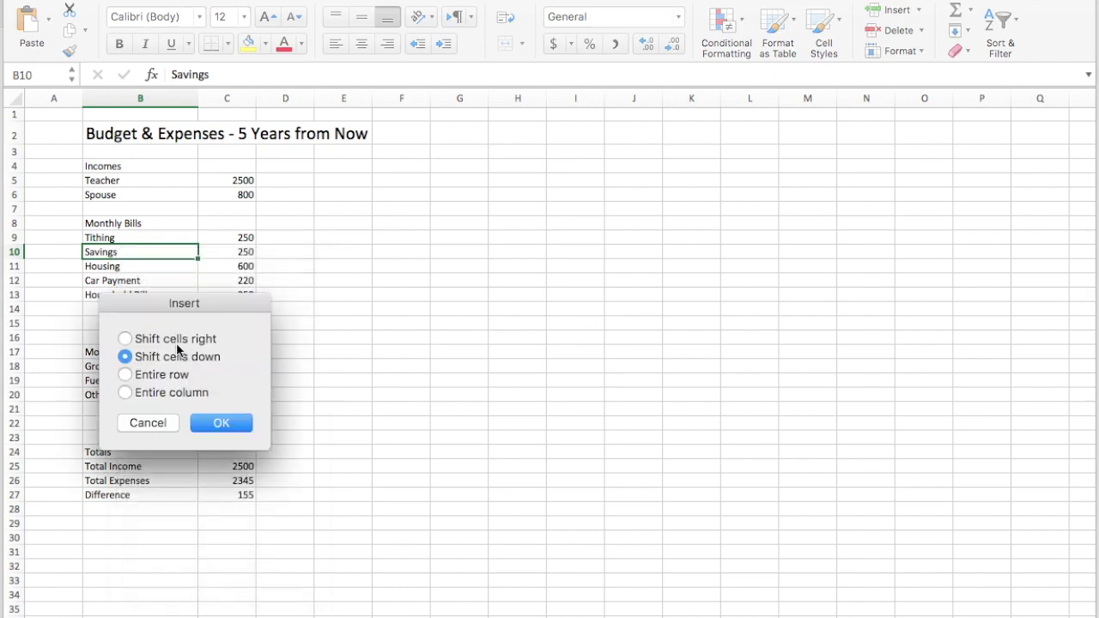
{"action": "left_click", "coordinate": [164, 372]}
{"action": "left_click", "coordinate": [225, 421]}
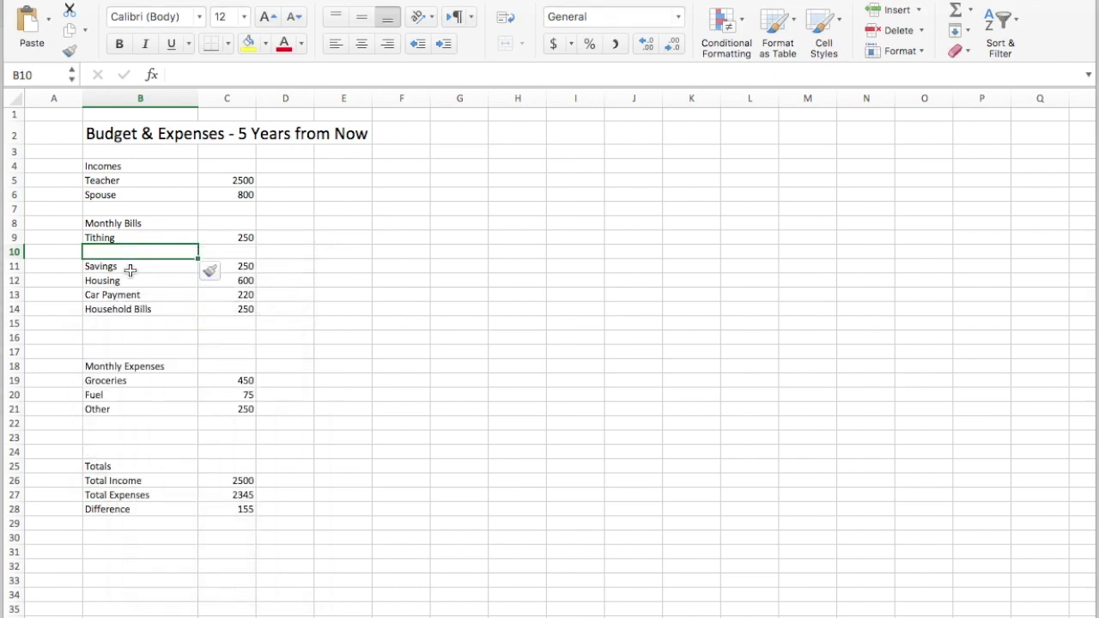
{"action": "type", "text": "Offering"}
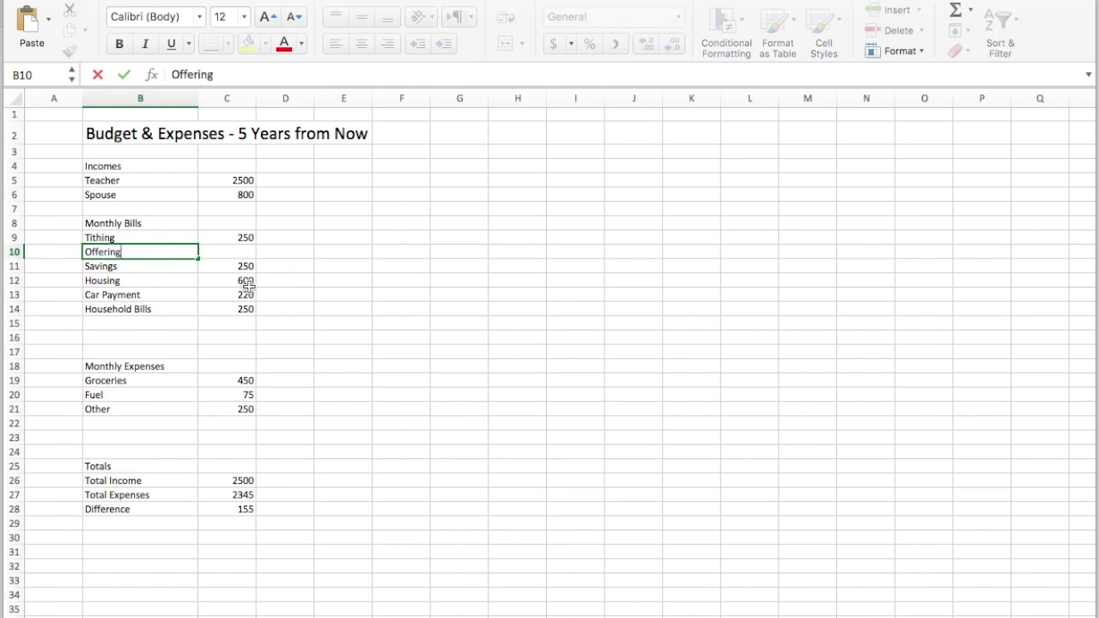
{"action": "type", "text": "s"}
{"action": "key", "text": "Return"}
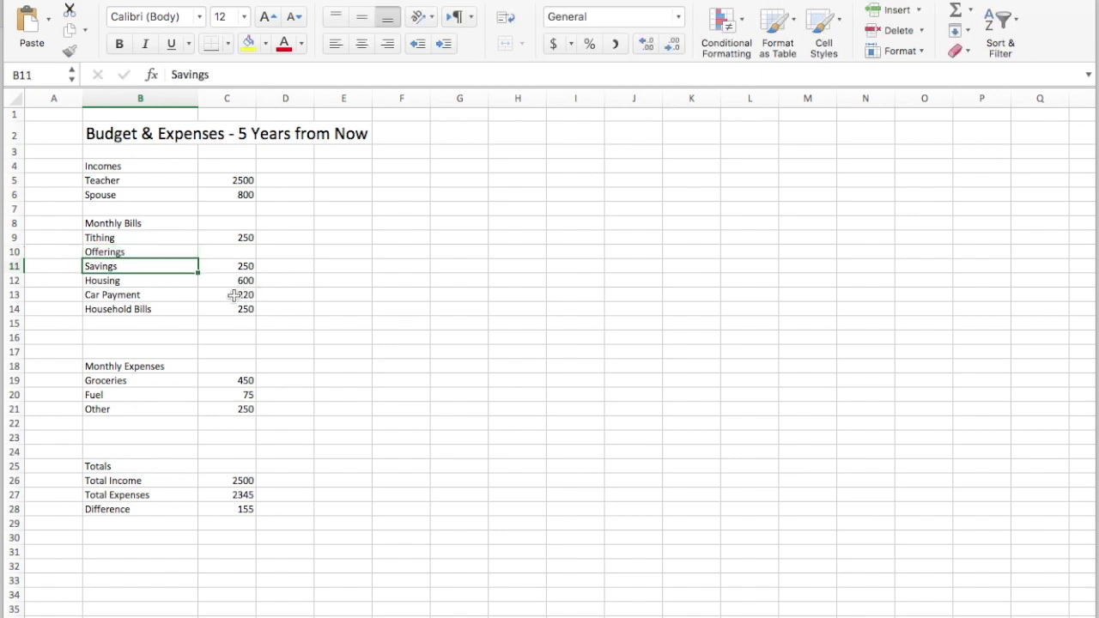
Clear the Household Bills label and its amount from B14 and C14
{"action": "left_click", "coordinate": [148, 283]}
{"action": "left_click", "coordinate": [168, 295]}
{"action": "left_click", "coordinate": [160, 310]}
{"action": "left_click", "coordinate": [249, 306]}
{"action": "key", "text": "Delete"}
{"action": "left_click", "coordinate": [160, 313]}
{"action": "key", "text": "Delete"}
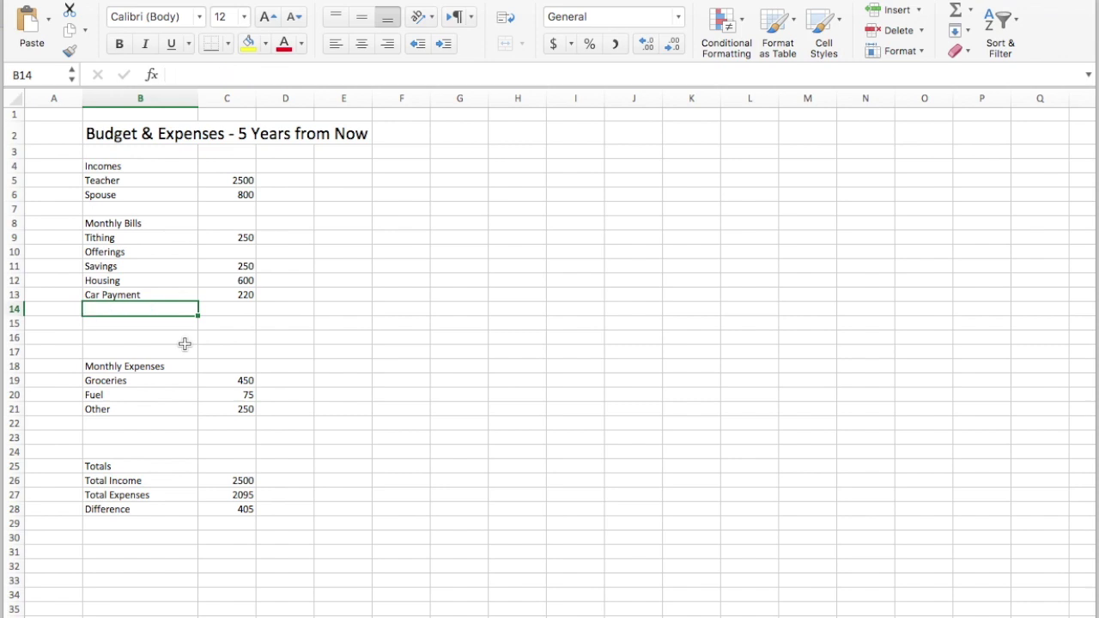
Enter the bill labels "Insurance" in B14 and "Power" in B15
{"action": "type", "text": "Insu"}
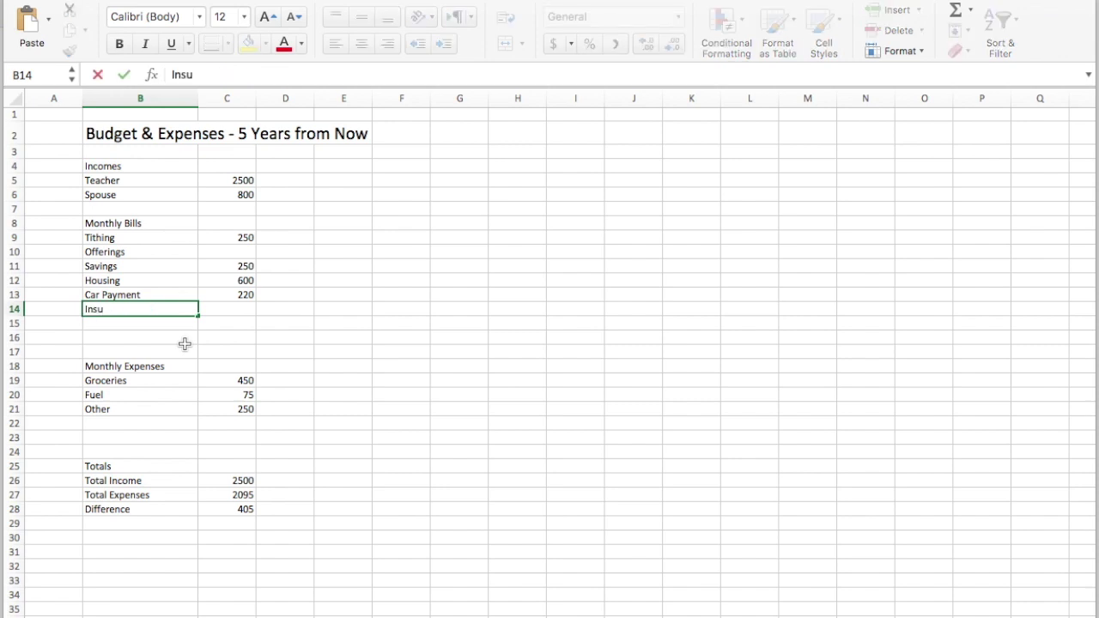
{"action": "type", "text": "rance"}
{"action": "key", "text": "Return"}
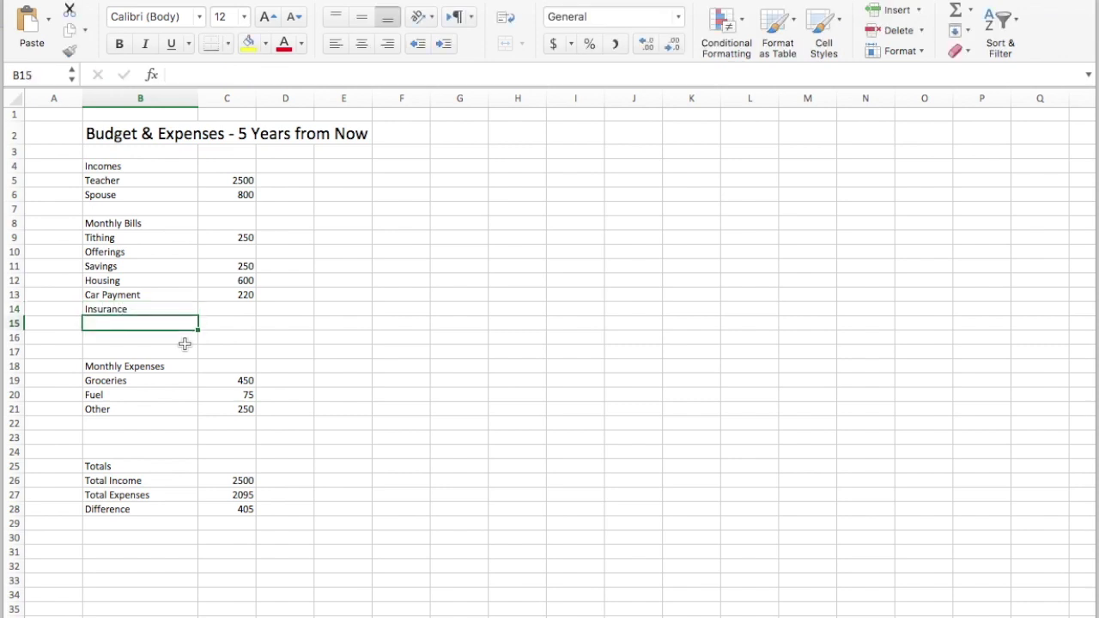
{"action": "type", "text": "Power"}
{"action": "key", "text": "Return"}
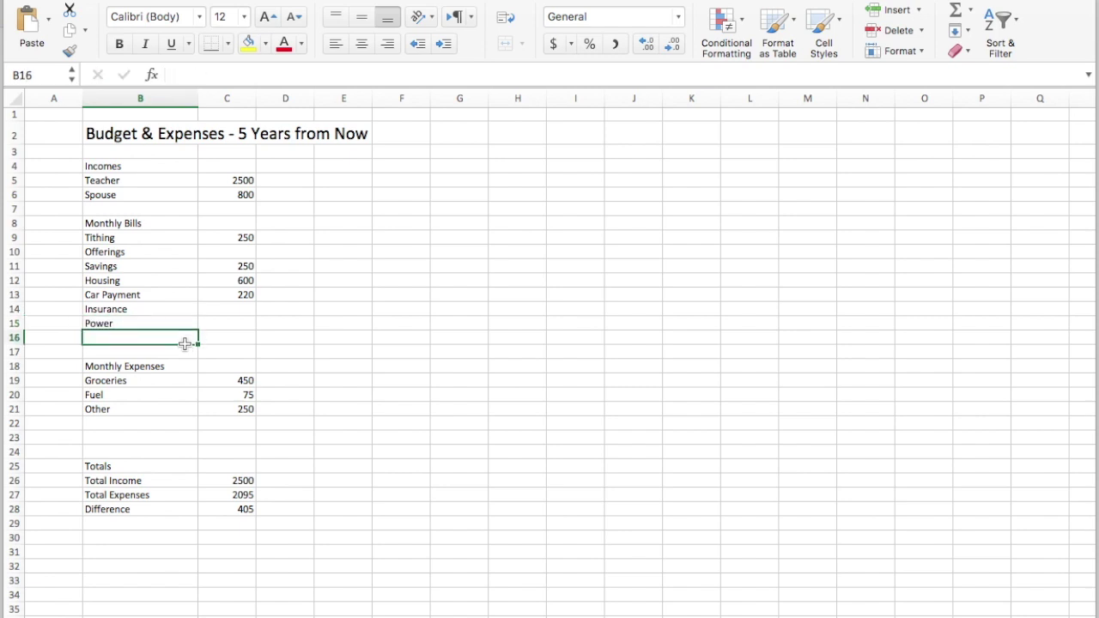
Insert two entire rows at row 16, below Power, to make room for more monthly bills
{"action": "right_click", "coordinate": [178, 340]}
{"action": "left_click", "coordinate": [244, 468]}
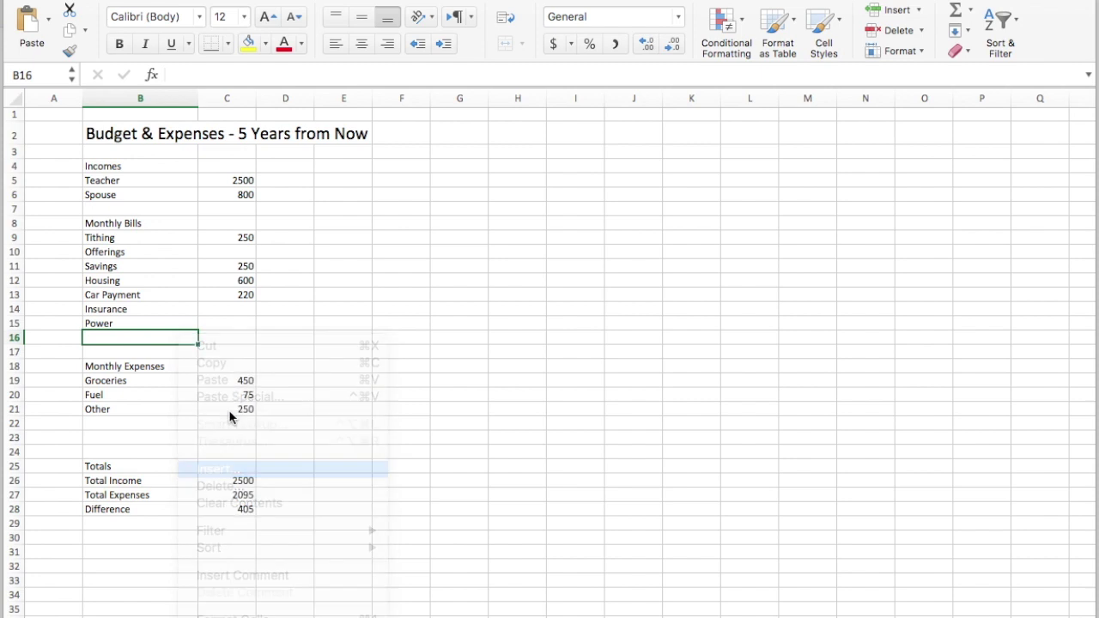
{"action": "left_click", "coordinate": [203, 415]}
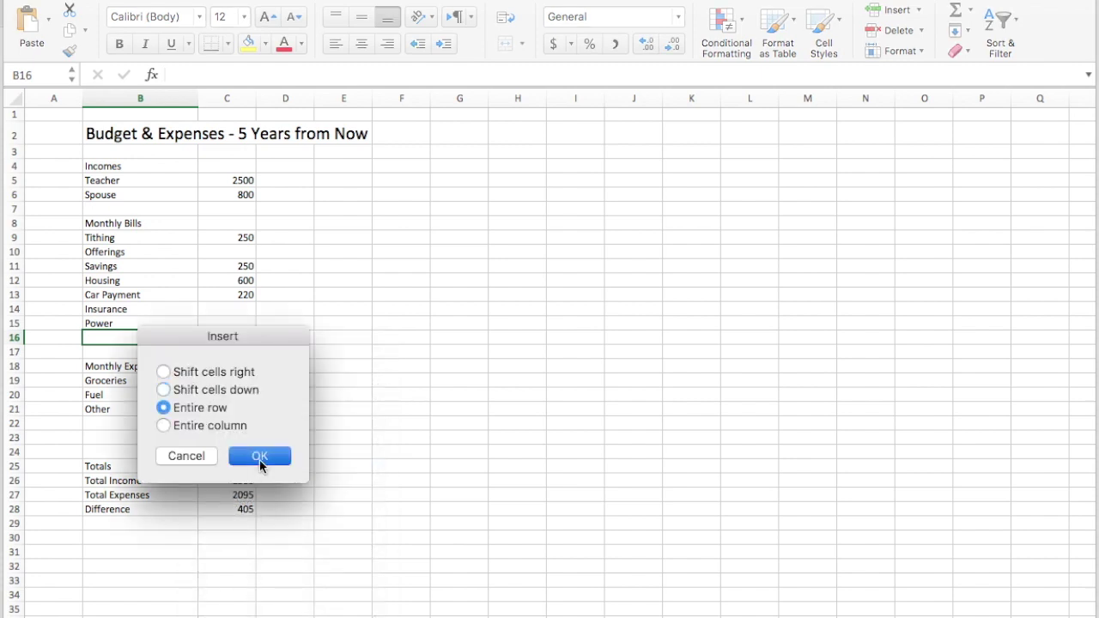
{"action": "left_click", "coordinate": [260, 457]}
{"action": "right_click", "coordinate": [147, 338]}
{"action": "left_click", "coordinate": [215, 468]}
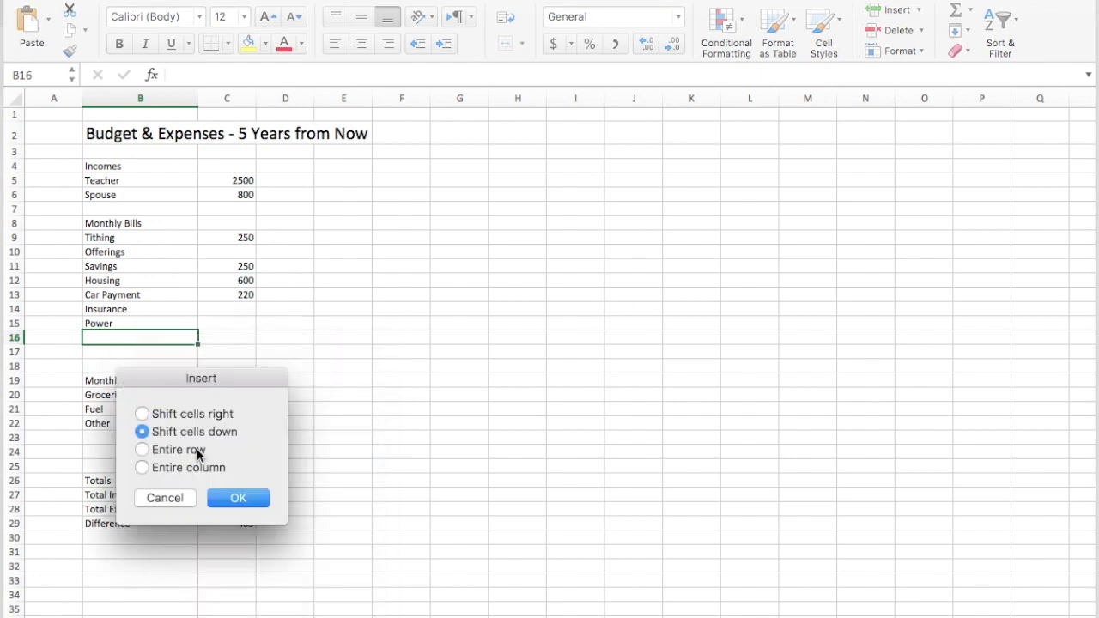
{"action": "left_click", "coordinate": [184, 450]}
{"action": "left_click", "coordinate": [239, 498]}
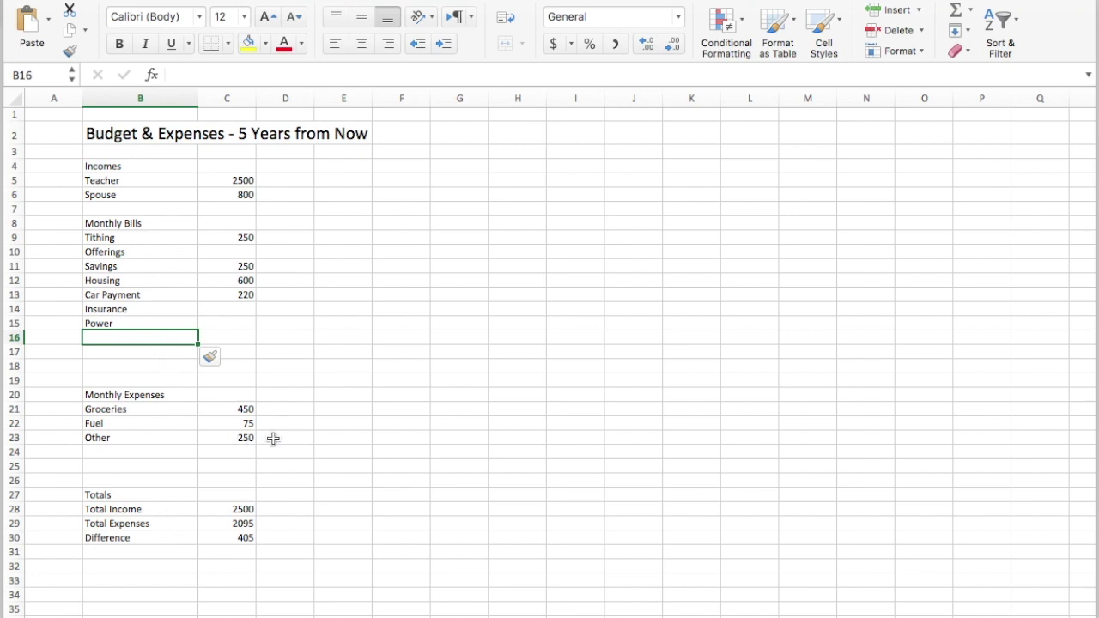
Enter the bill labels "Gas Bill" in B16, "Internet" in B17 and "Cell Phone" in B18
{"action": "type", "text": "Gas"}
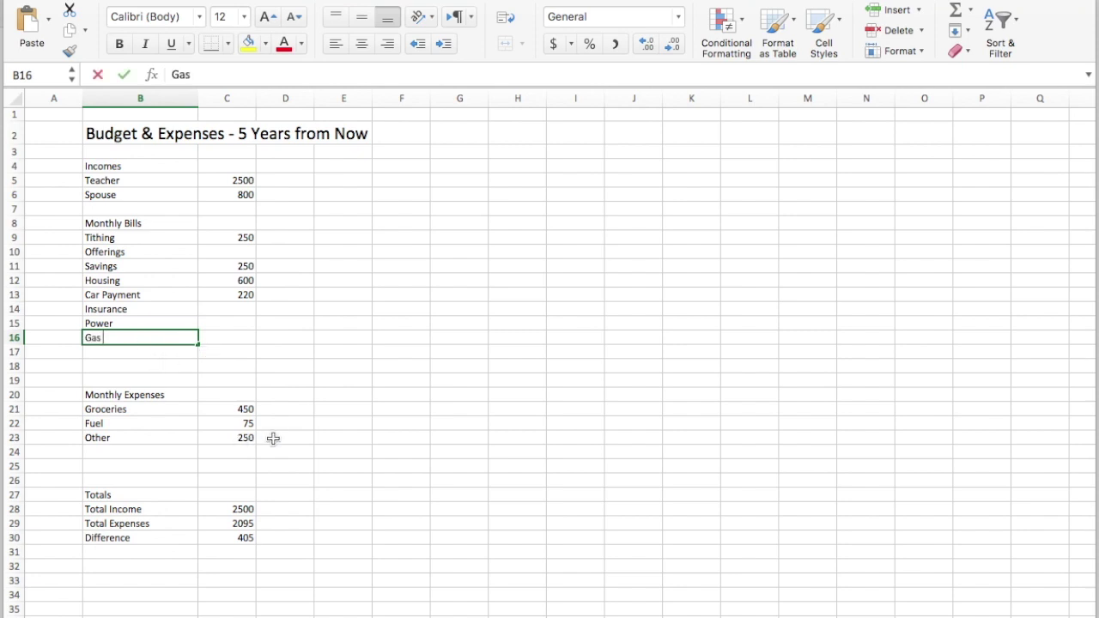
{"action": "type", "text": " Bil"}
{"action": "key", "text": "Return"}
{"action": "type", "text": "Internet"}
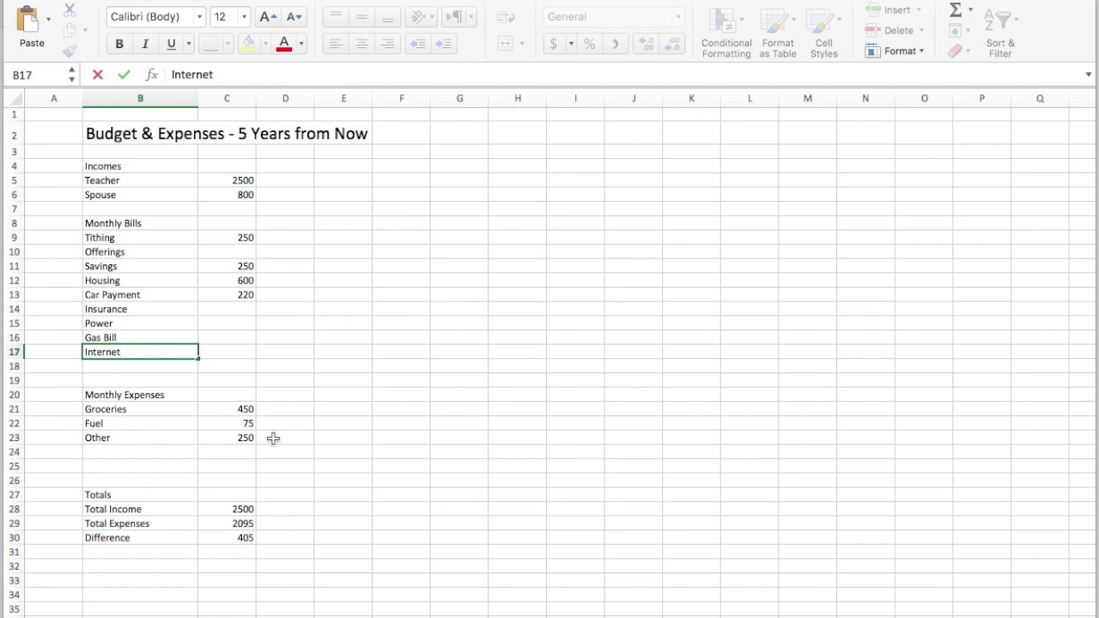
{"action": "key", "text": "Return"}
{"action": "type", "text": "Cell Phone"}
{"action": "left_click", "coordinate": [283, 425]}
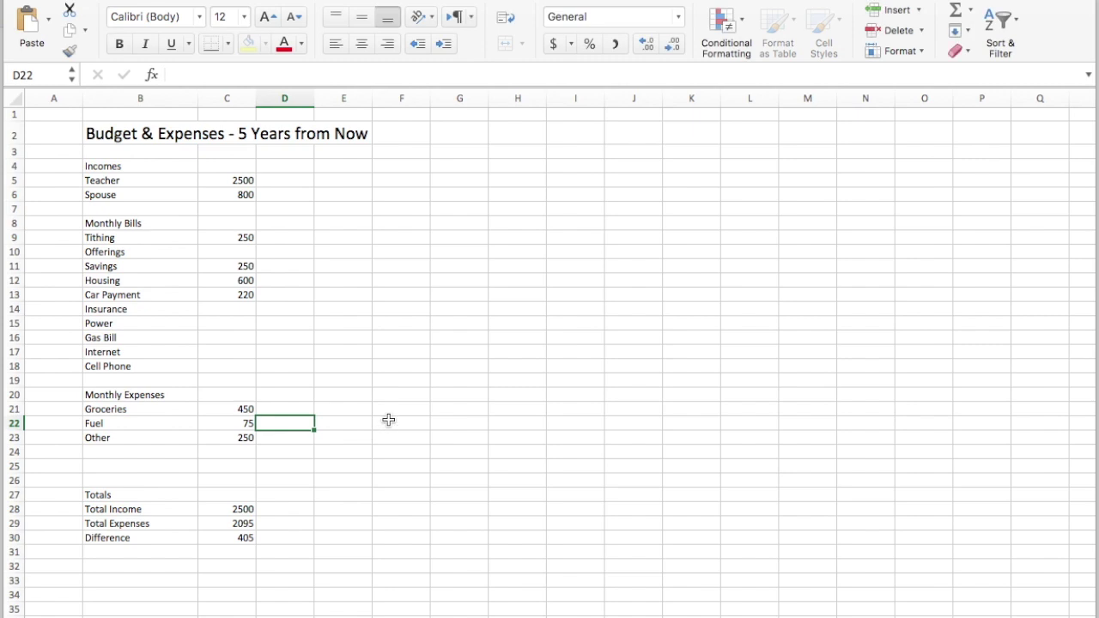
Insert an entire row above Fuel in the monthly expenses and label it "Dine Out" in B22
{"action": "left_click", "coordinate": [141, 397]}
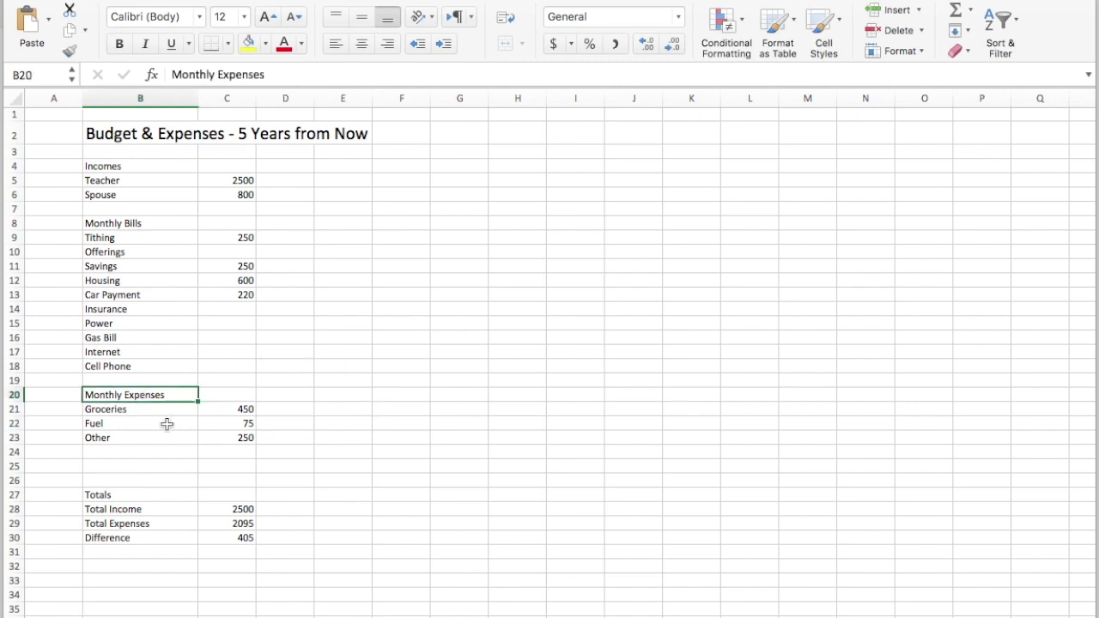
{"action": "left_click", "coordinate": [145, 409]}
{"action": "left_click", "coordinate": [134, 422]}
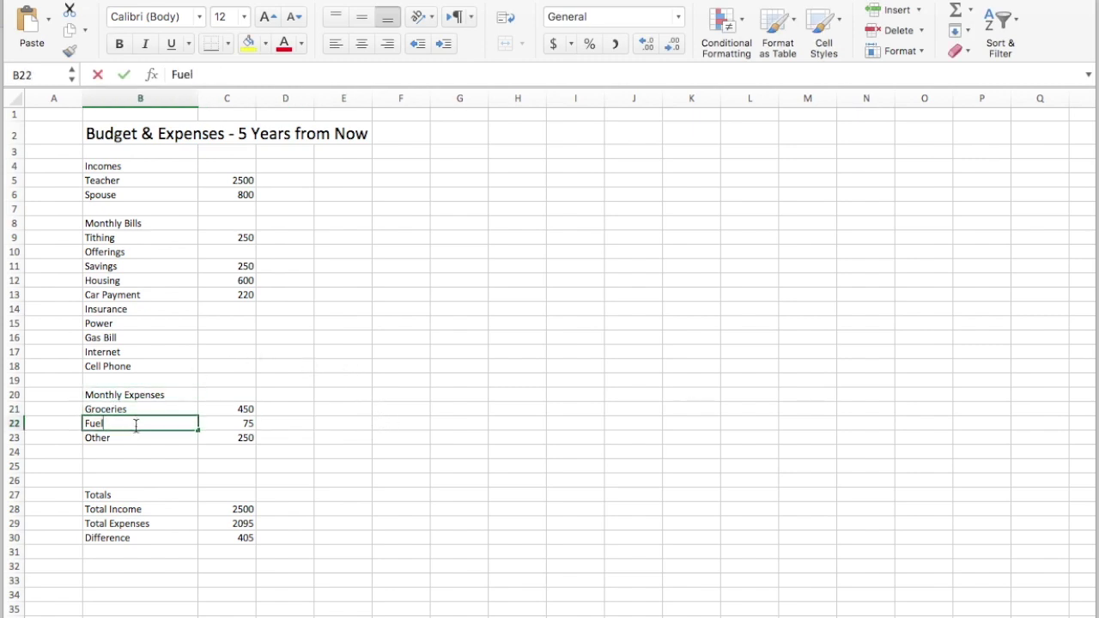
{"action": "double_click", "coordinate": [120, 424]}
{"action": "left_click", "coordinate": [104, 440]}
{"action": "right_click", "coordinate": [107, 420]}
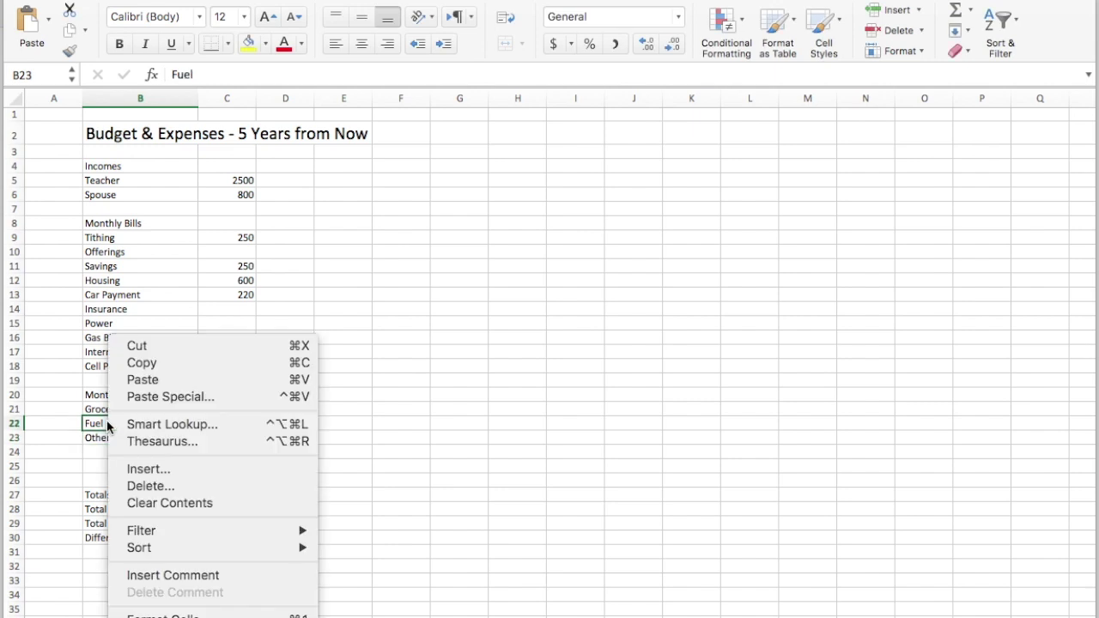
{"action": "left_click", "coordinate": [148, 468]}
{"action": "left_click", "coordinate": [137, 473]}
{"action": "left_click", "coordinate": [195, 521]}
{"action": "type", "text": "Dine Out"}
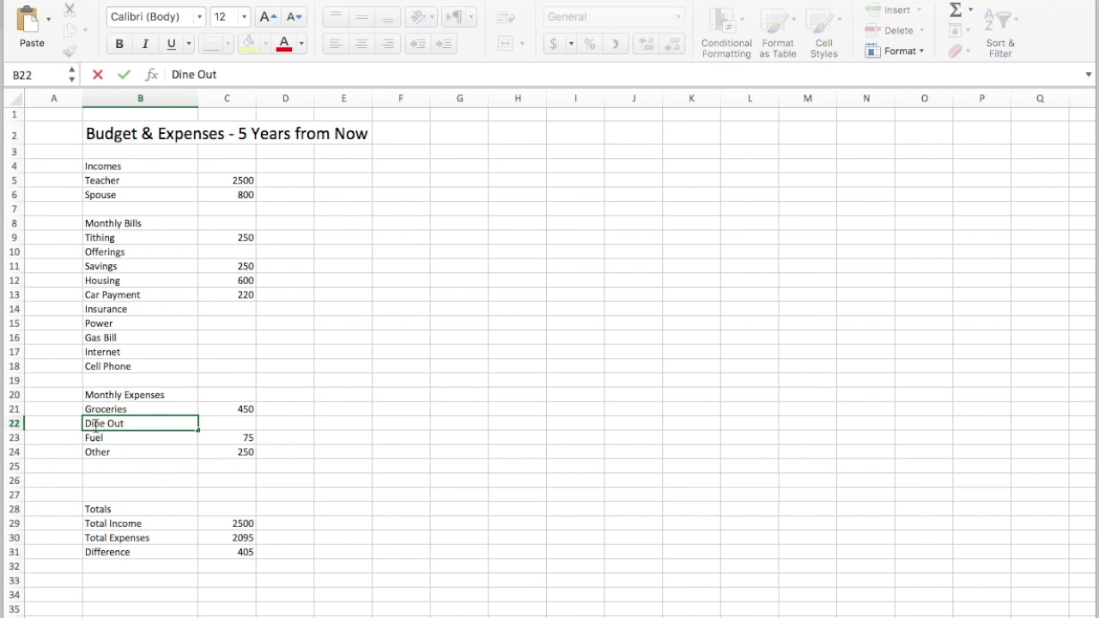
{"action": "left_click", "coordinate": [123, 463]}
Clear the "Other" label from B24 in the monthly expenses
{"action": "left_click", "coordinate": [135, 439]}
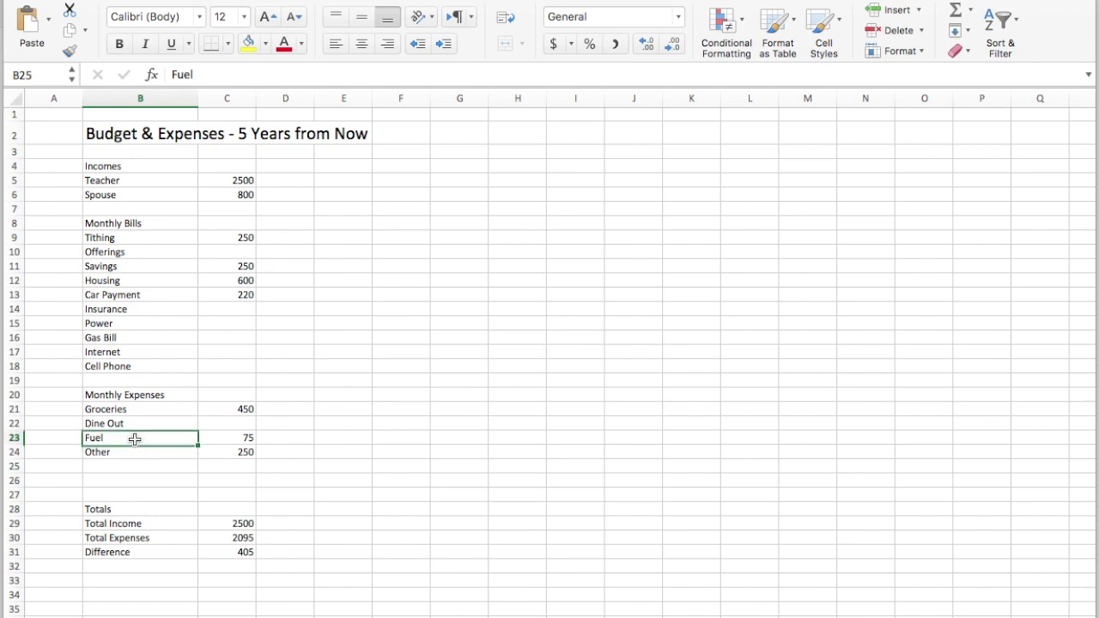
{"action": "left_click", "coordinate": [133, 454]}
{"action": "key", "text": "Delete"}
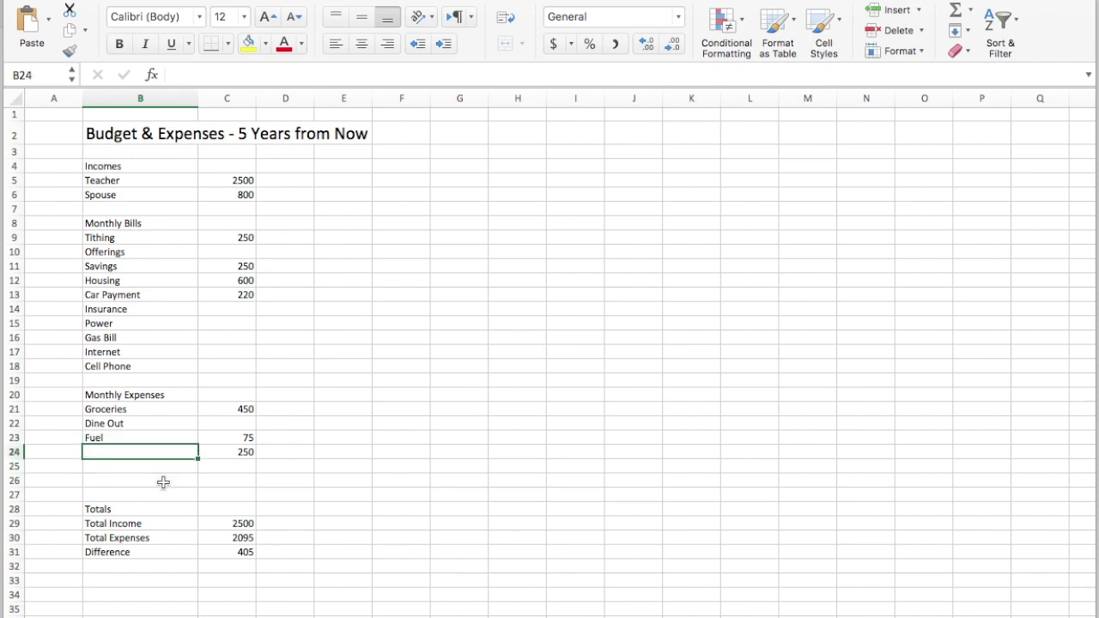
Enter the monthly expense labels "Clothing" in B24, "Home & Car Repair" in B25 and "Fun" in B26
{"action": "type", "text": "Clothing"}
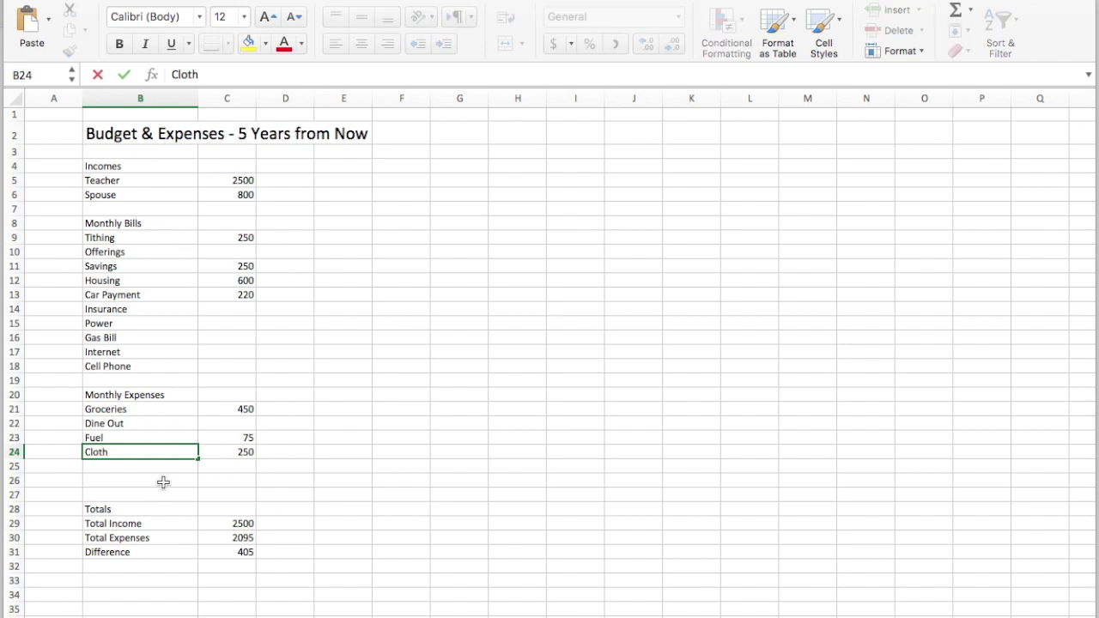
{"action": "key", "text": "Return"}
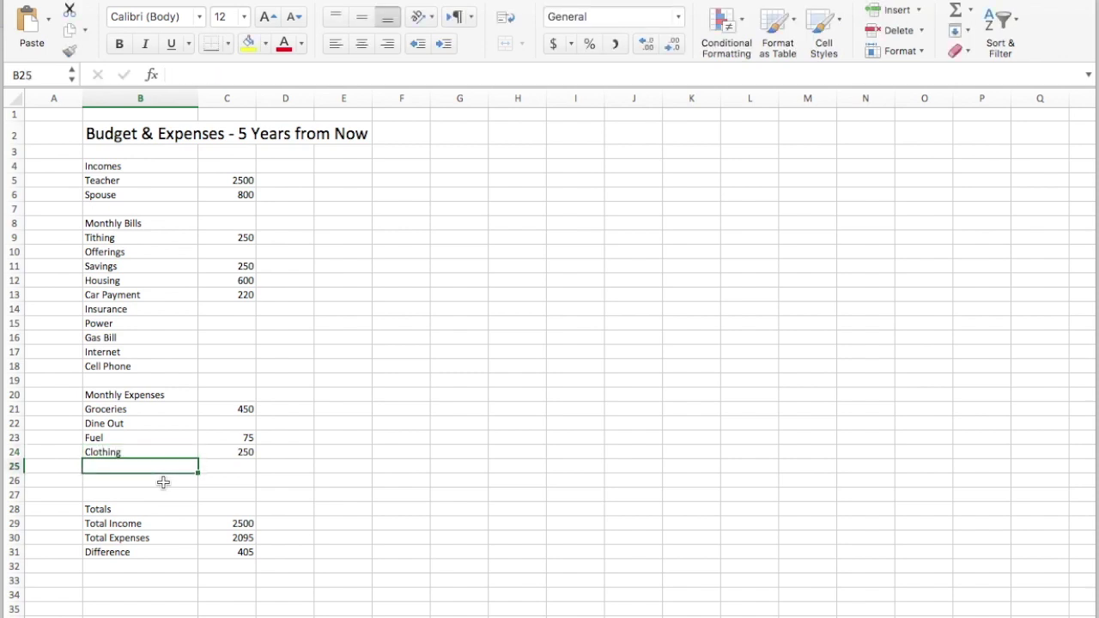
{"action": "type", "text": "Home & Car Repair"}
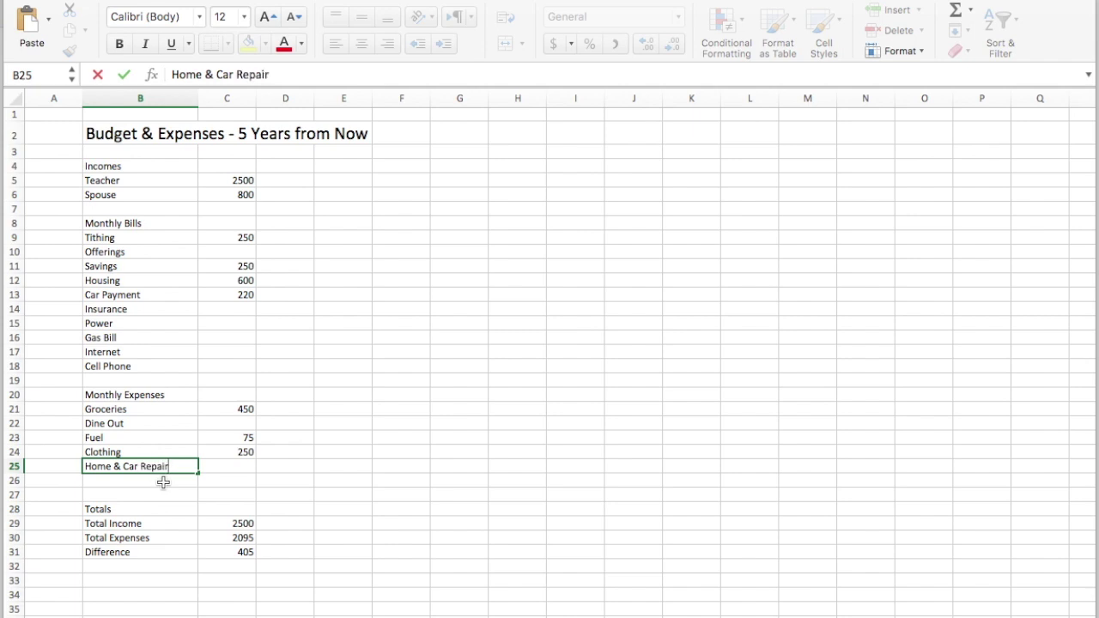
{"action": "key", "text": "Return"}
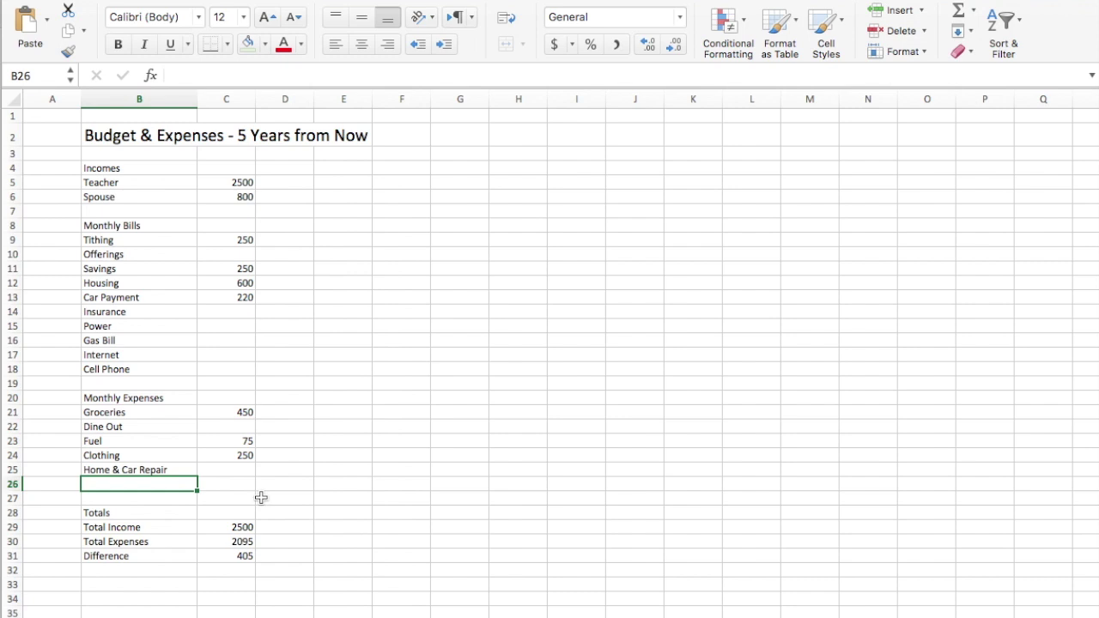
{"action": "type", "text": "Fun"}
{"action": "key", "text": "Return"}
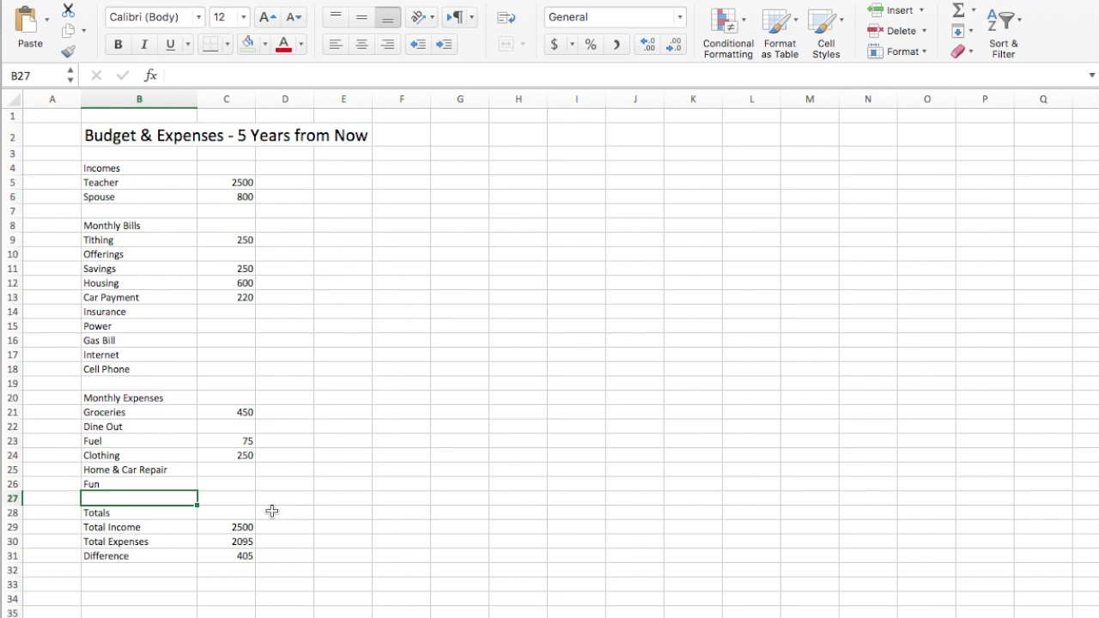
Insert two entire rows at row 27, between the Fun expense and the Totals section
{"action": "left_click", "coordinate": [219, 500]}
{"action": "left_click", "coordinate": [184, 499]}
{"action": "right_click", "coordinate": [182, 500]}
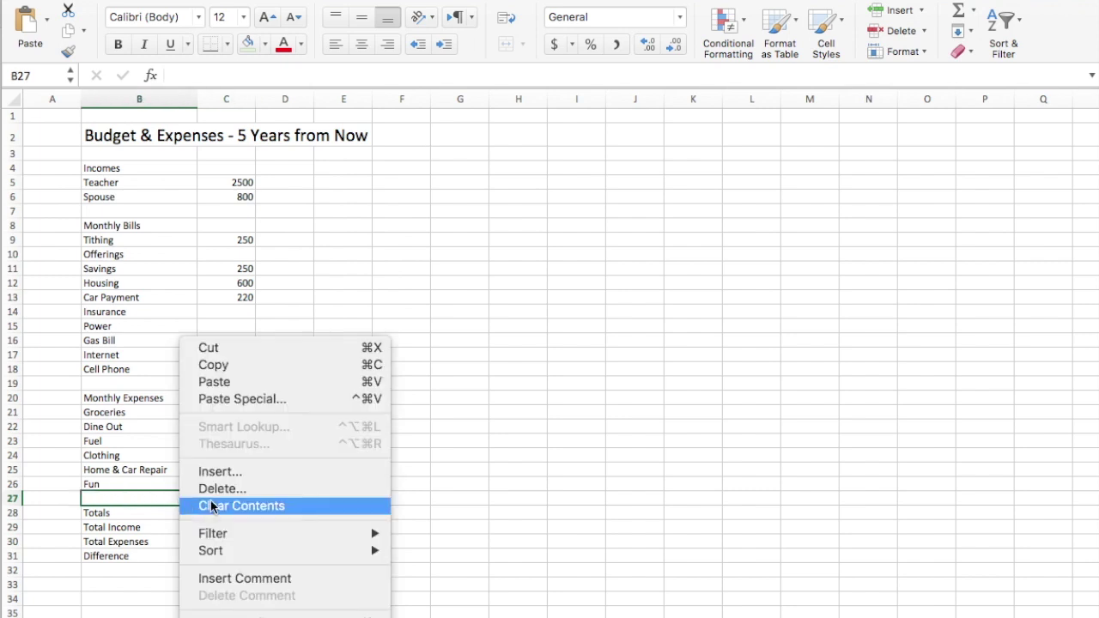
{"action": "left_click", "coordinate": [215, 473]}
{"action": "left_click", "coordinate": [204, 506]}
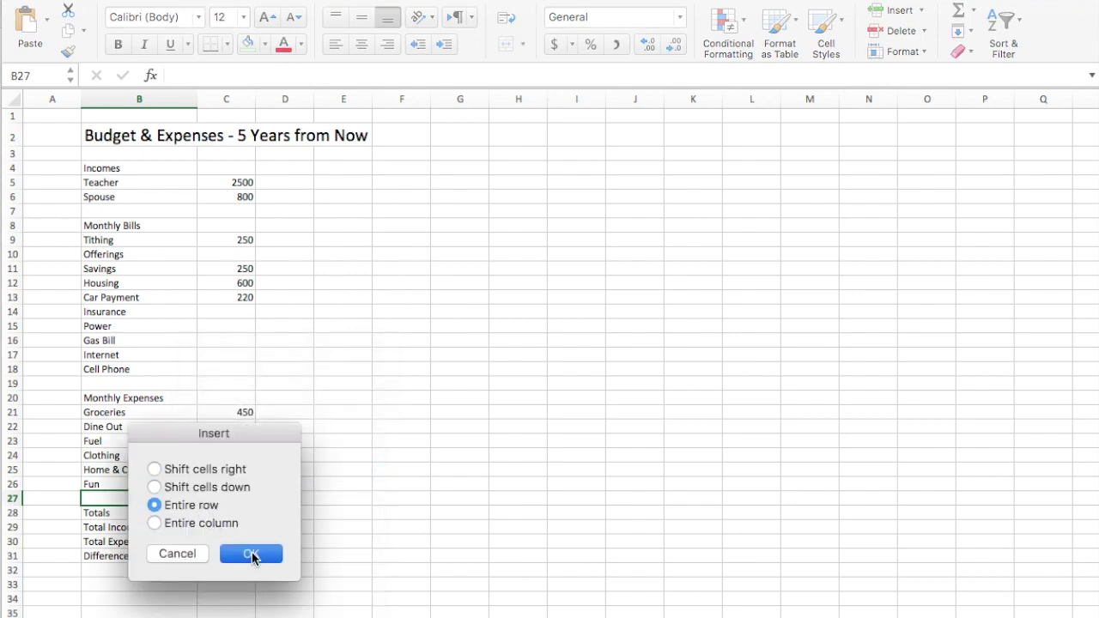
{"action": "left_click", "coordinate": [250, 555]}
{"action": "right_click", "coordinate": [144, 503]}
{"action": "left_click", "coordinate": [189, 474]}
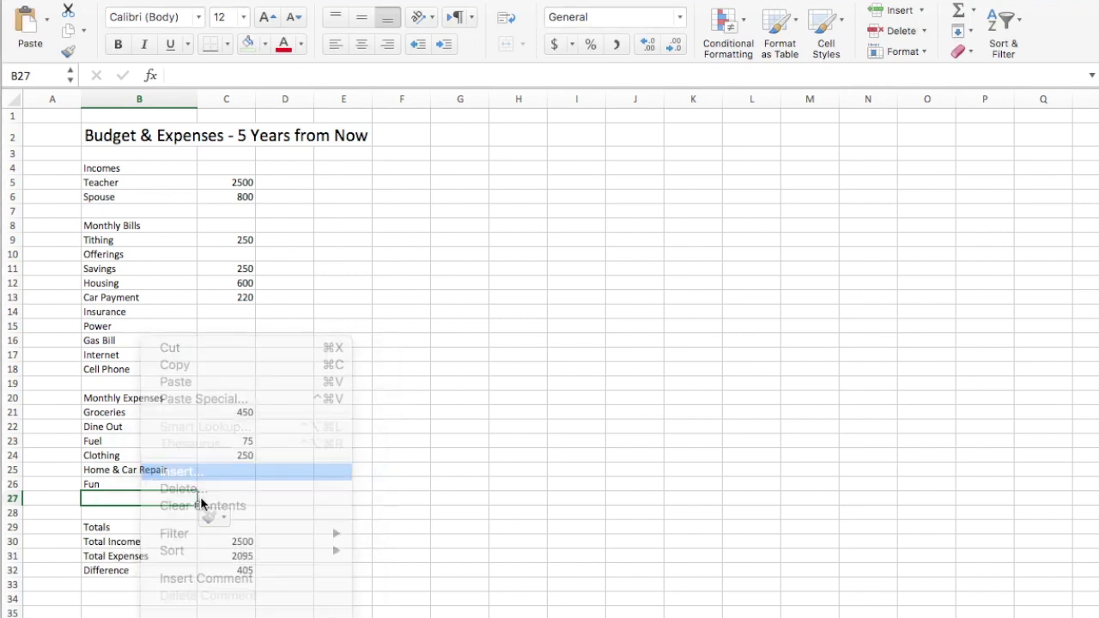
{"action": "left_click", "coordinate": [163, 482]}
{"action": "left_click", "coordinate": [237, 525]}
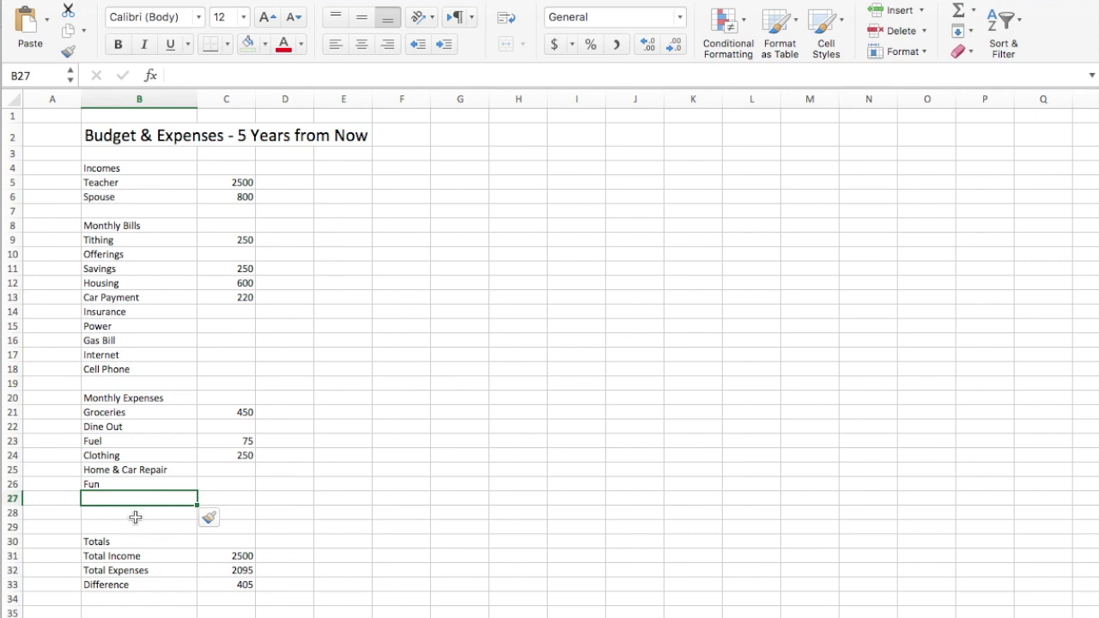
Enter the monthly expense labels "Other" in B27 and "Vacation" in B28
{"action": "type", "text": "Other"}
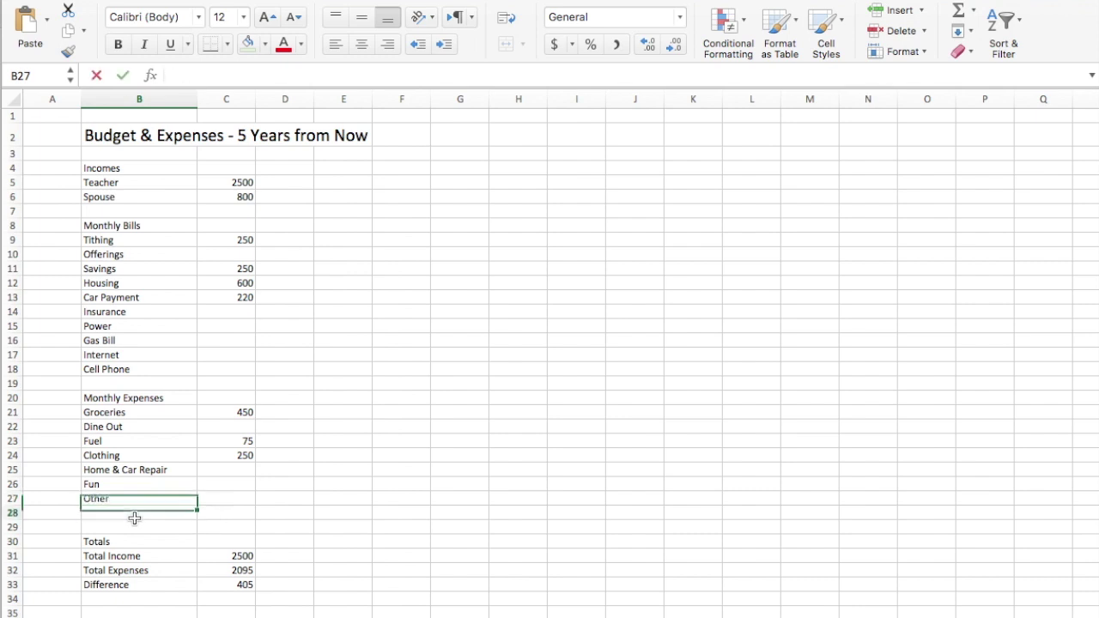
{"action": "key", "text": "Return"}
{"action": "type", "text": "Vacatio"}
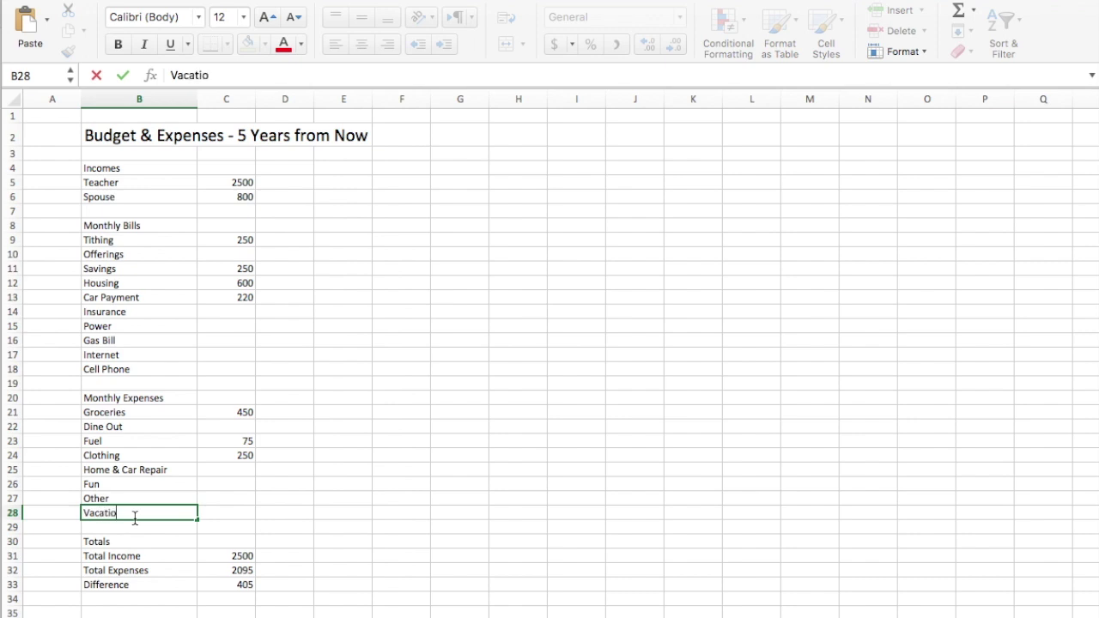
{"action": "left_click", "coordinate": [259, 515]}
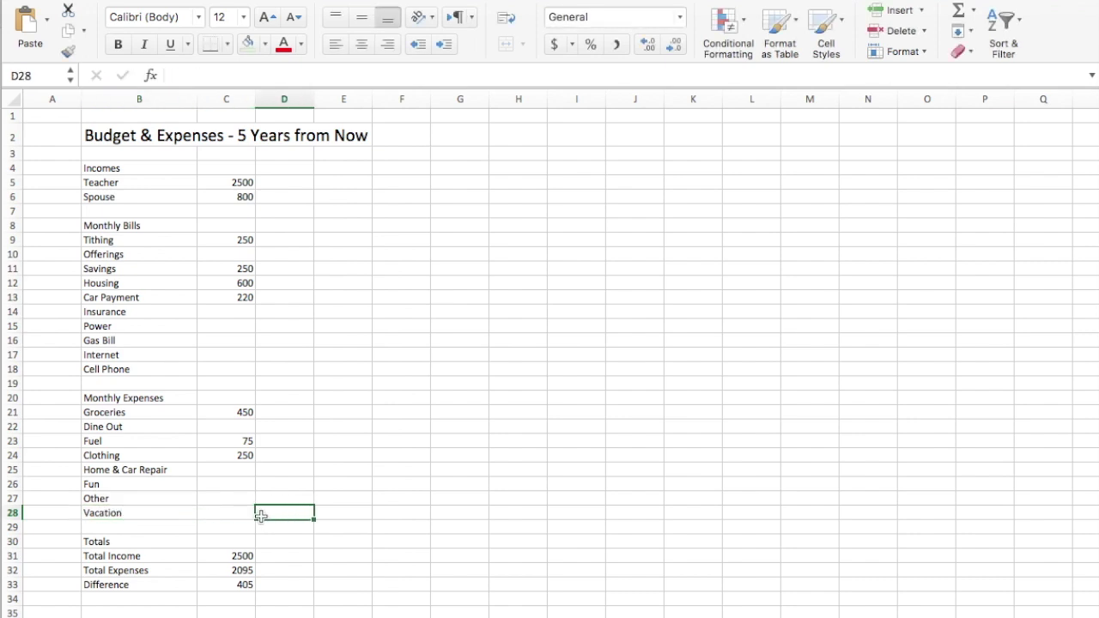
{"action": "left_click", "coordinate": [344, 485]}
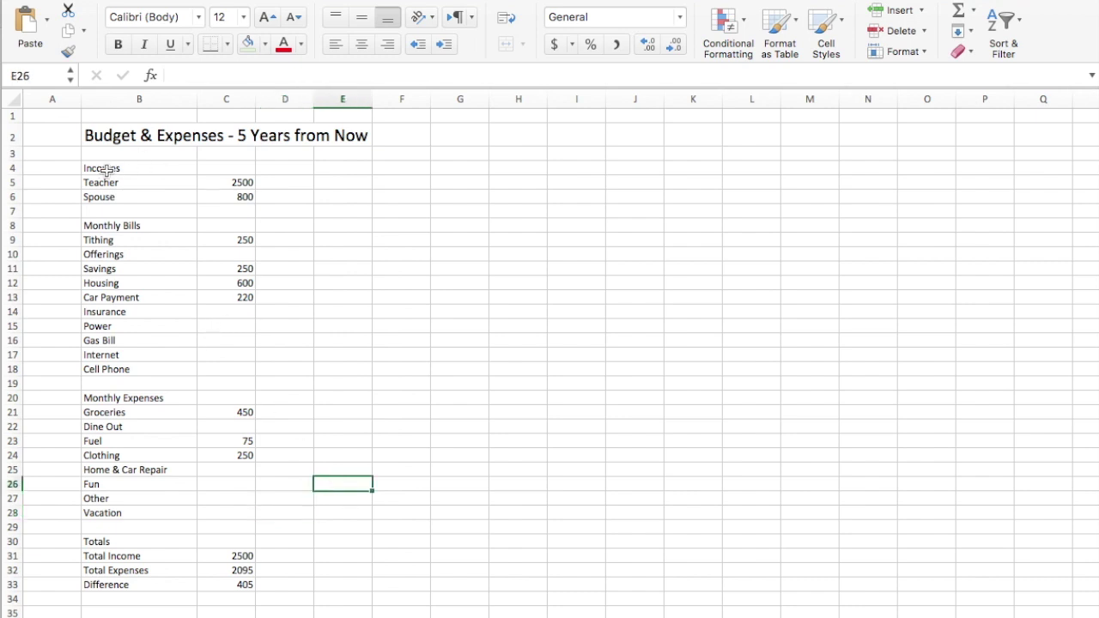
Fill the Incomes heading cells B4:C4 with a light green theme color
{"action": "left_click_drag", "start_coordinate": [106, 169], "coordinate": [211, 170]}
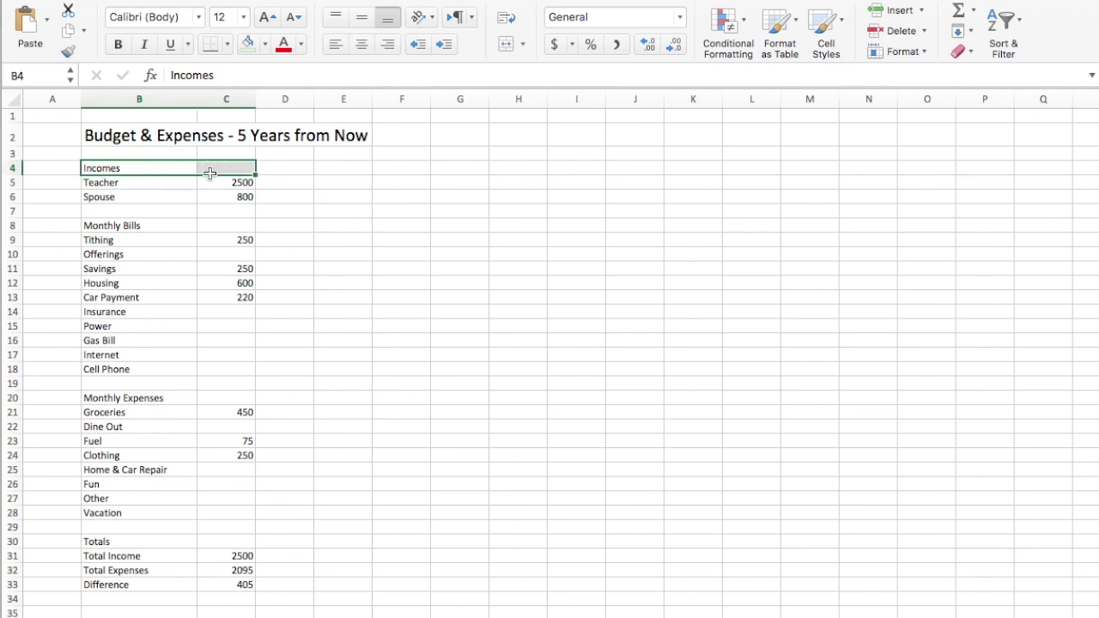
{"action": "left_click", "coordinate": [266, 44]}
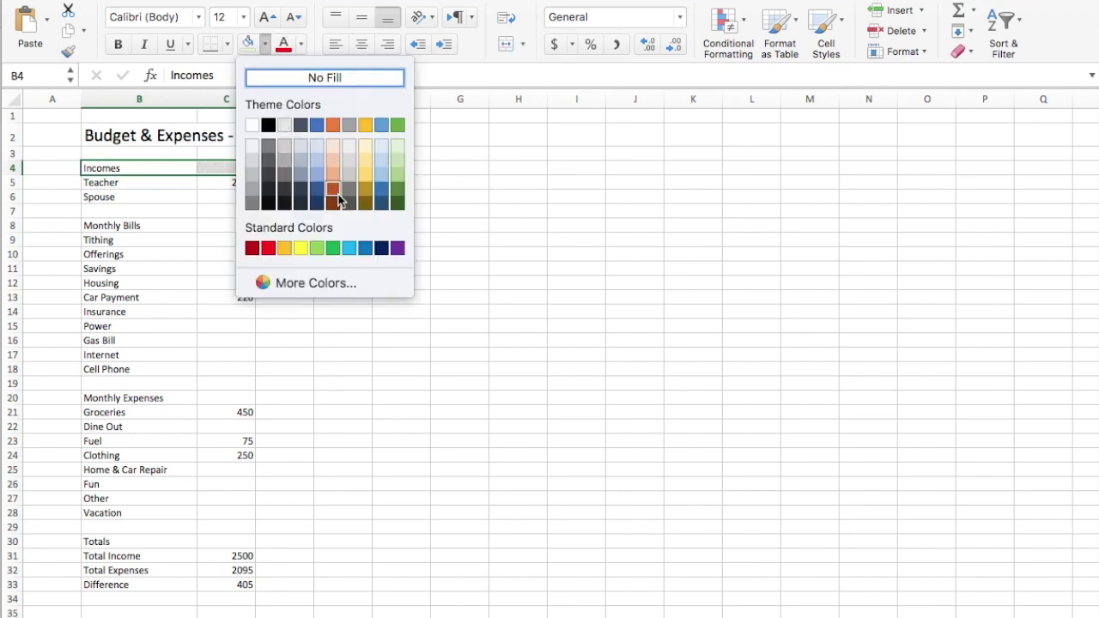
{"action": "left_click", "coordinate": [333, 248]}
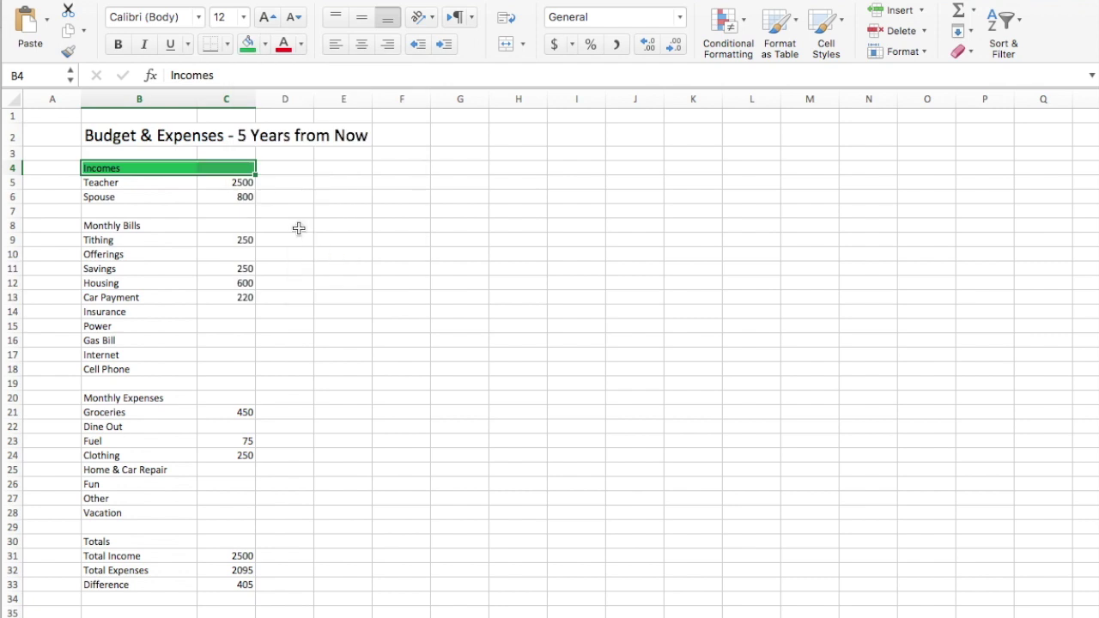
{"action": "left_click", "coordinate": [266, 47]}
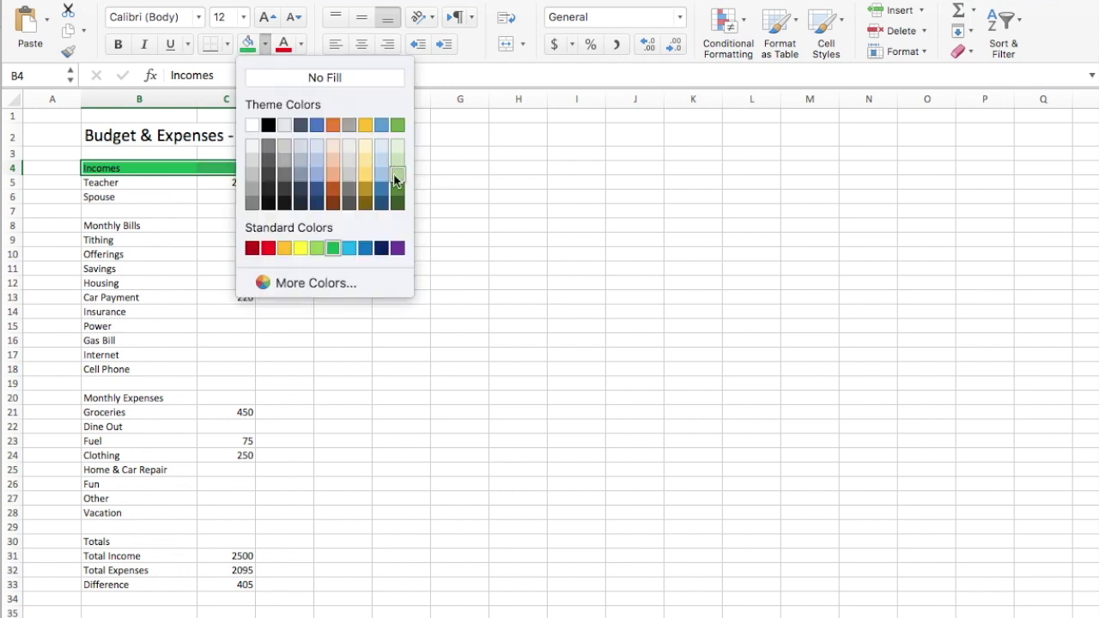
{"action": "left_click", "coordinate": [398, 176]}
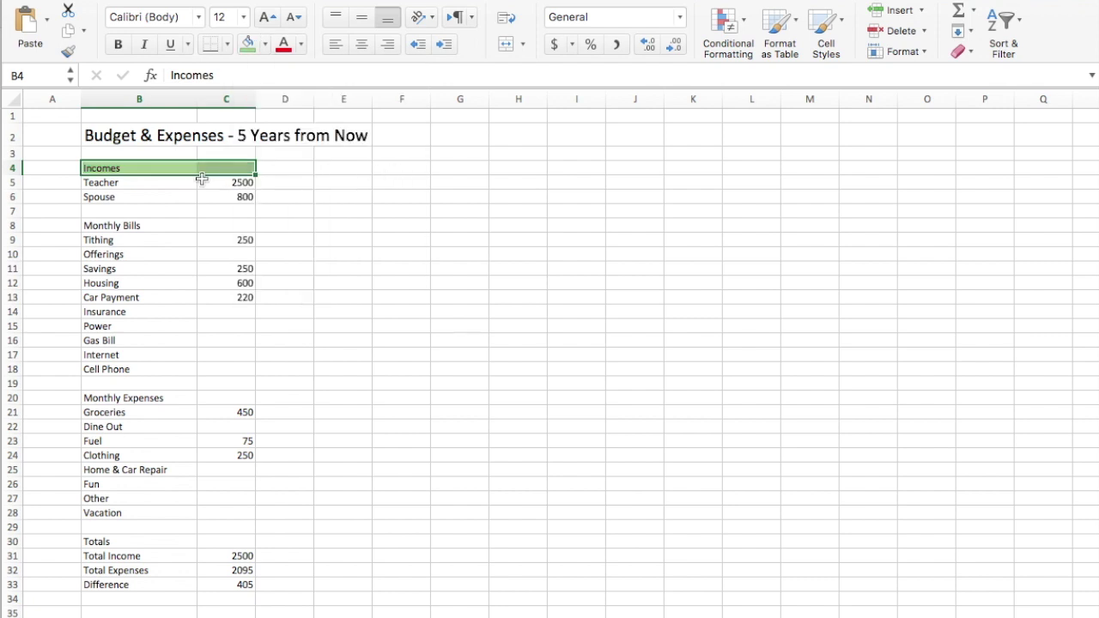
Fill the Teacher and Spouse income rows, B5:C6, with the palest green theme color
{"action": "left_click_drag", "start_coordinate": [146, 183], "coordinate": [230, 197]}
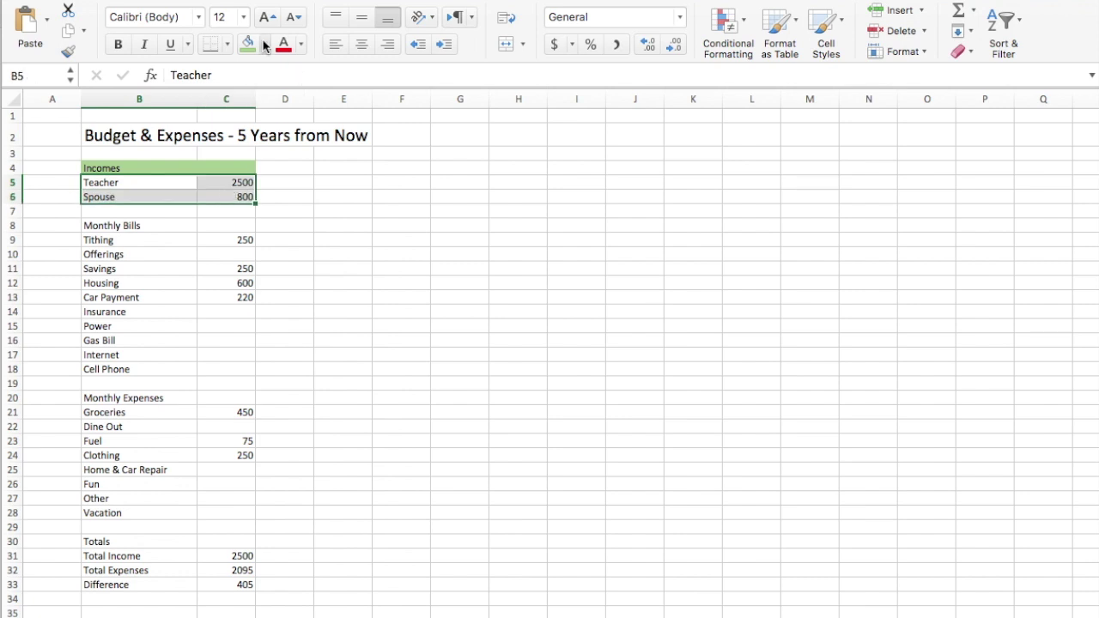
{"action": "left_click", "coordinate": [265, 44]}
{"action": "left_click", "coordinate": [397, 148]}
{"action": "left_click", "coordinate": [400, 197]}
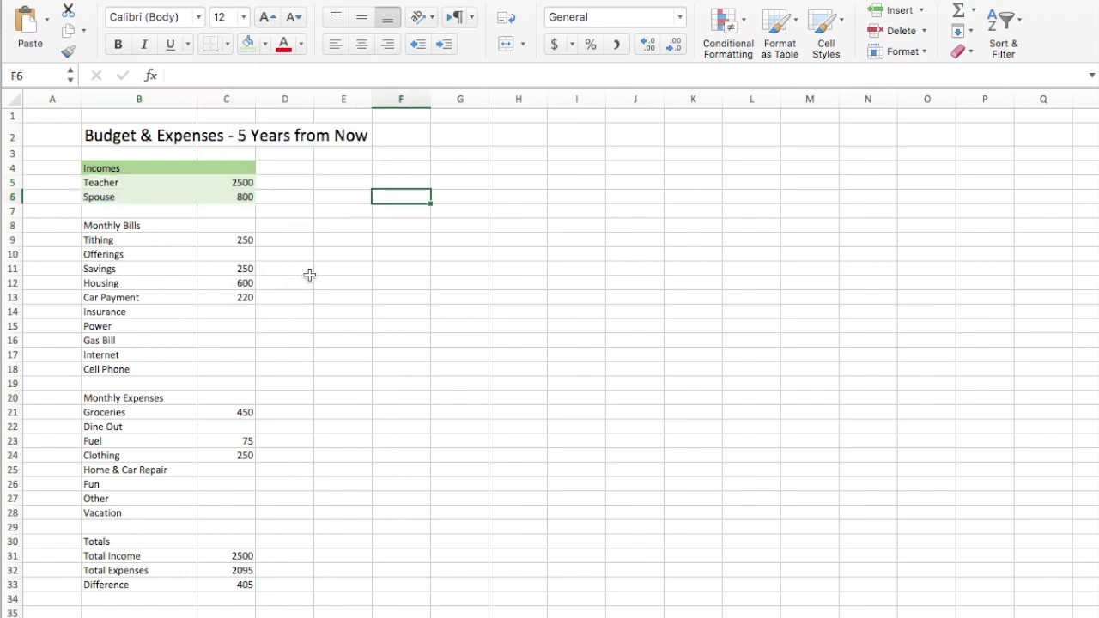
Fill the Monthly Bills heading cells B8:C8 with a light blue theme color of the same tint as the Incomes heading
{"action": "left_click_drag", "start_coordinate": [104, 227], "coordinate": [206, 226]}
{"action": "left_click", "coordinate": [265, 44]}
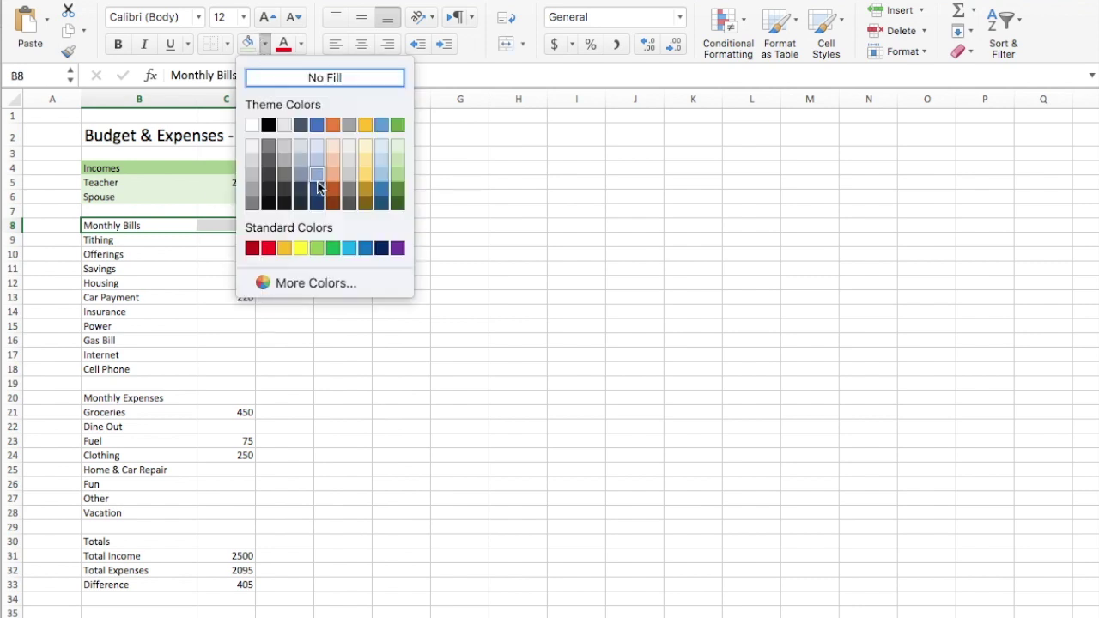
{"action": "left_click", "coordinate": [382, 190]}
{"action": "left_click", "coordinate": [265, 44]}
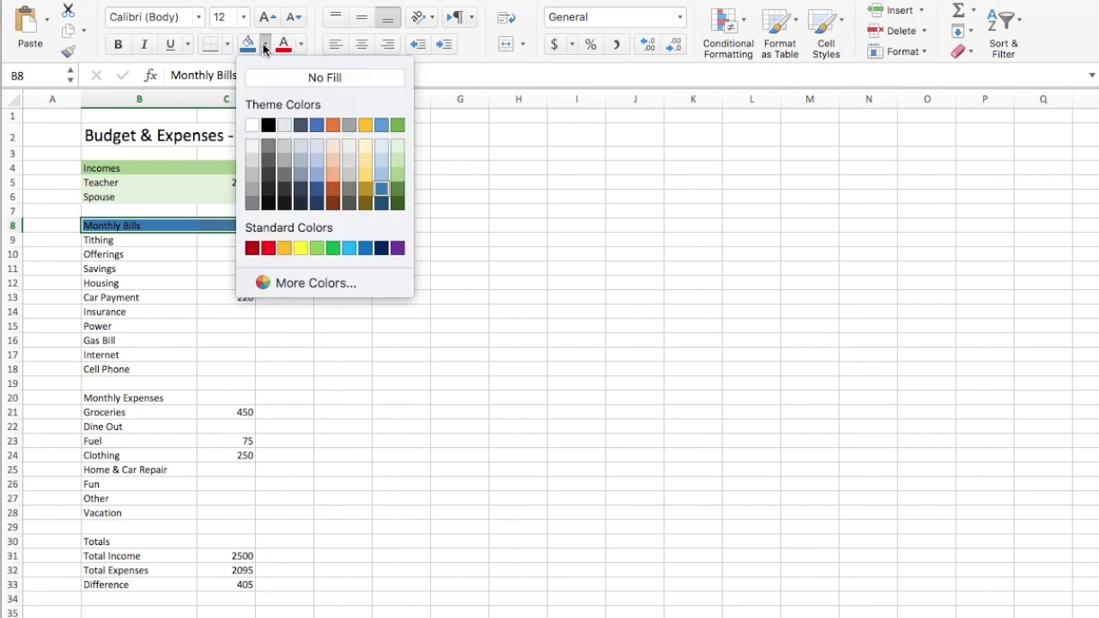
{"action": "left_click", "coordinate": [386, 177]}
Try the second-palest blue theme color as the fill for the monthly bill items in B9:C18
{"action": "left_click_drag", "start_coordinate": [142, 240], "coordinate": [214, 370]}
{"action": "left_click", "coordinate": [265, 44]}
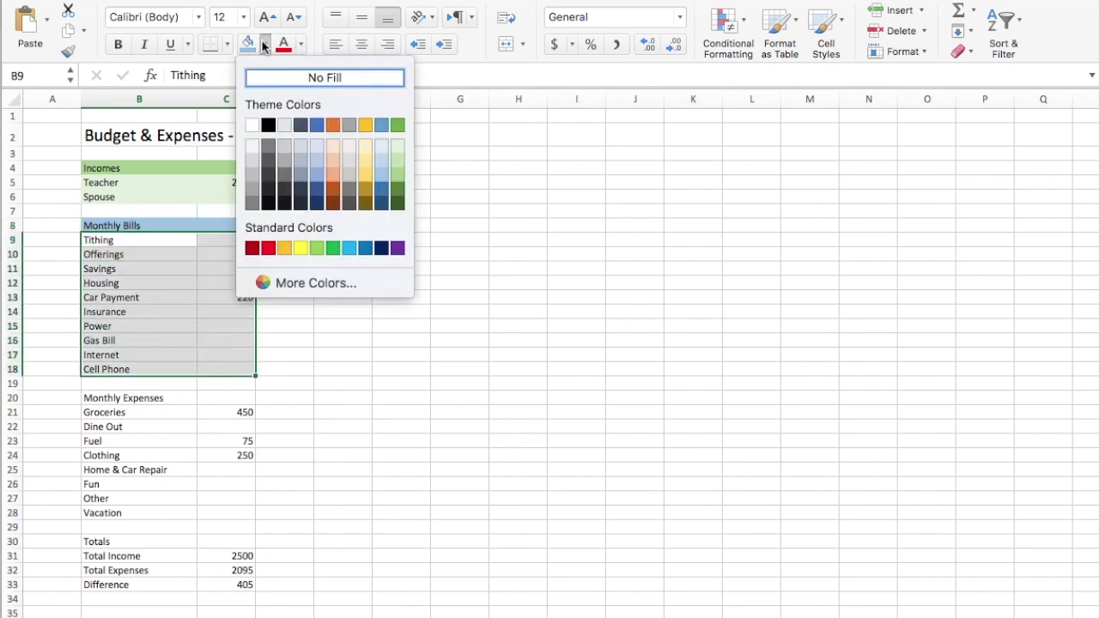
{"action": "left_click", "coordinate": [383, 165]}
{"action": "left_click", "coordinate": [278, 298]}
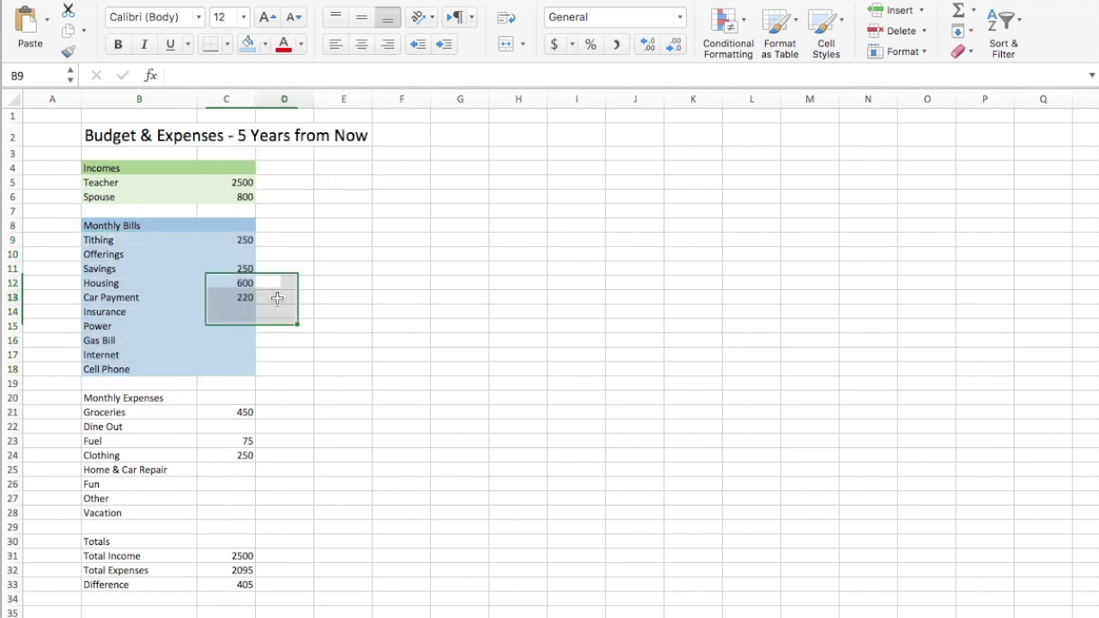
Fill the monthly bill items in B9:C18 with the palest blue theme color
{"action": "left_click_drag", "start_coordinate": [120, 241], "coordinate": [225, 371]}
{"action": "left_click", "coordinate": [263, 45]}
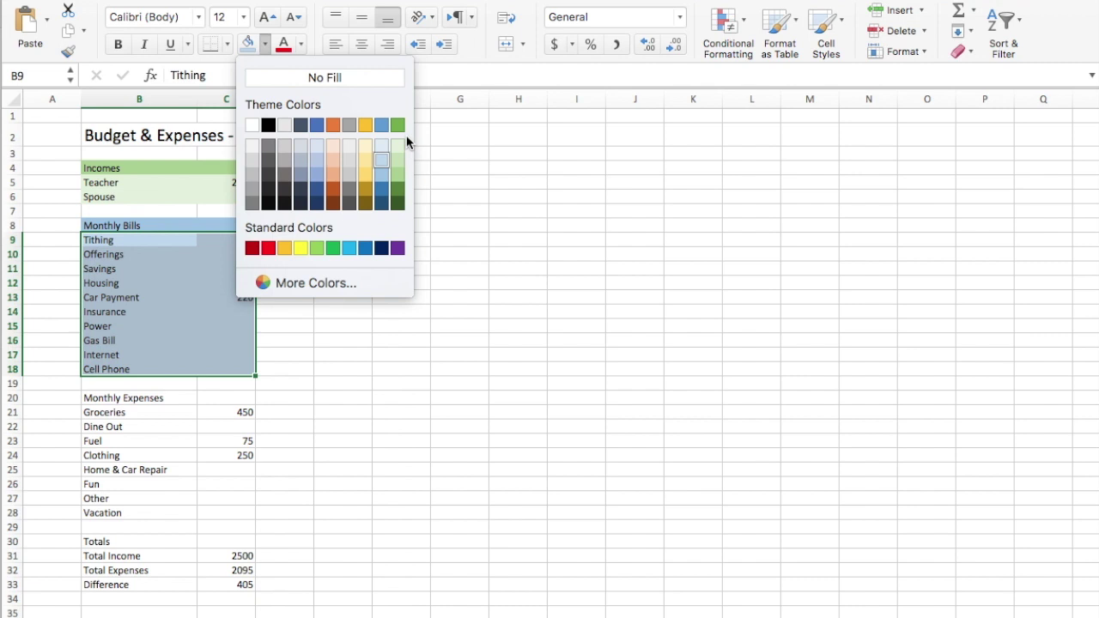
{"action": "left_click", "coordinate": [382, 150]}
{"action": "left_click", "coordinate": [339, 269]}
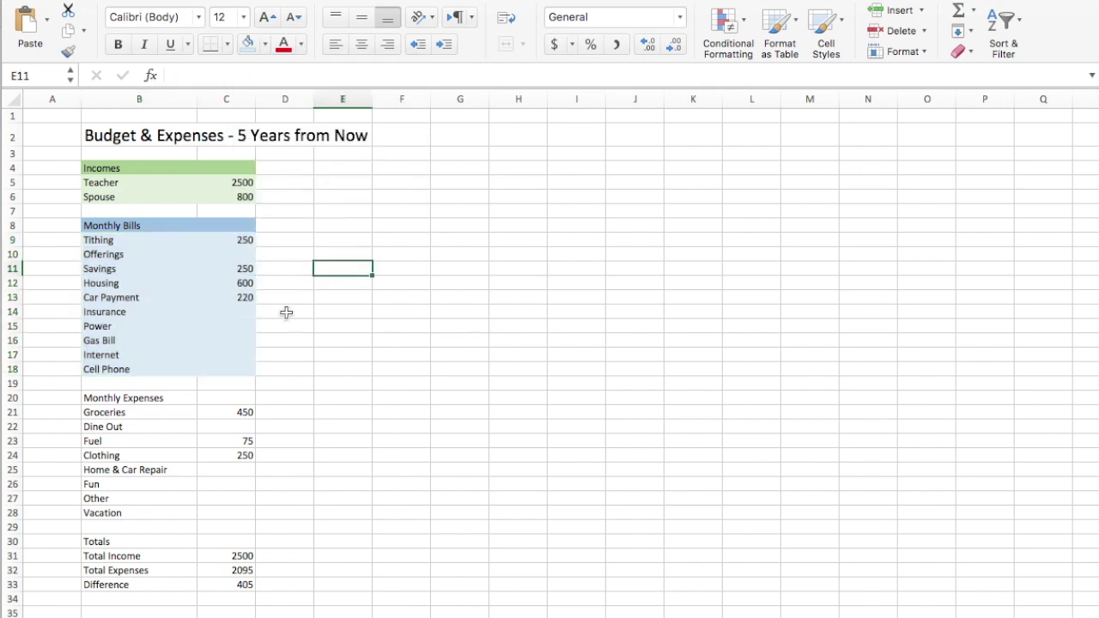
Fill the Monthly Expenses heading cells B20:C20 with the same light blue as the Monthly Bills heading
{"action": "left_click_drag", "start_coordinate": [112, 400], "coordinate": [225, 398]}
{"action": "left_click", "coordinate": [264, 45]}
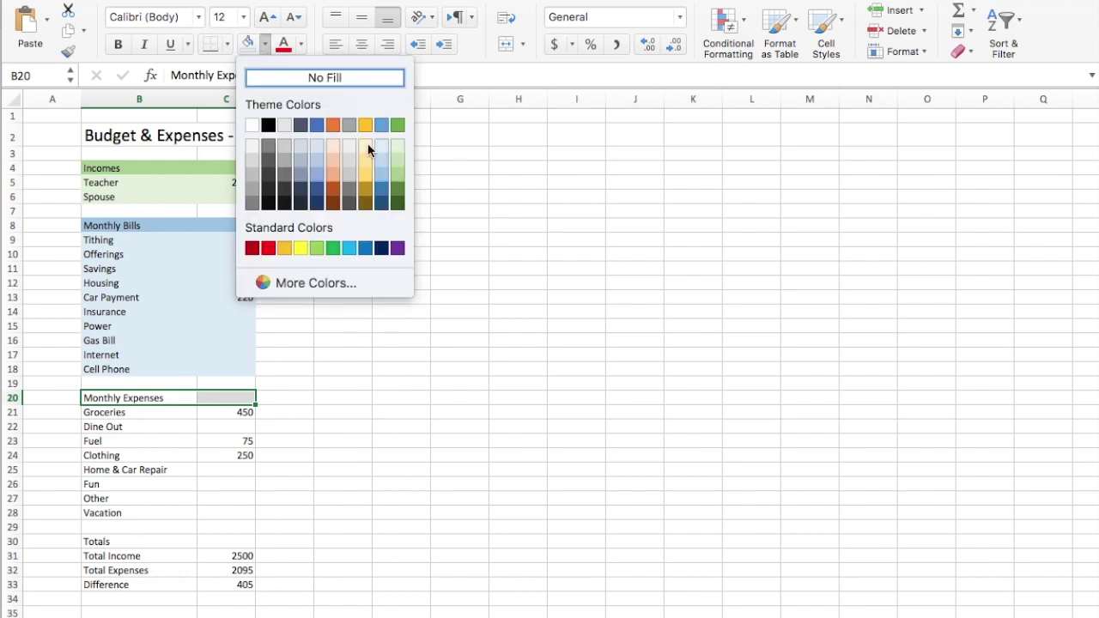
{"action": "left_click", "coordinate": [382, 181]}
{"action": "left_click", "coordinate": [343, 312]}
Fill the monthly expense items in B21:C28 with the palest blue theme color
{"action": "left_click_drag", "start_coordinate": [150, 412], "coordinate": [220, 511]}
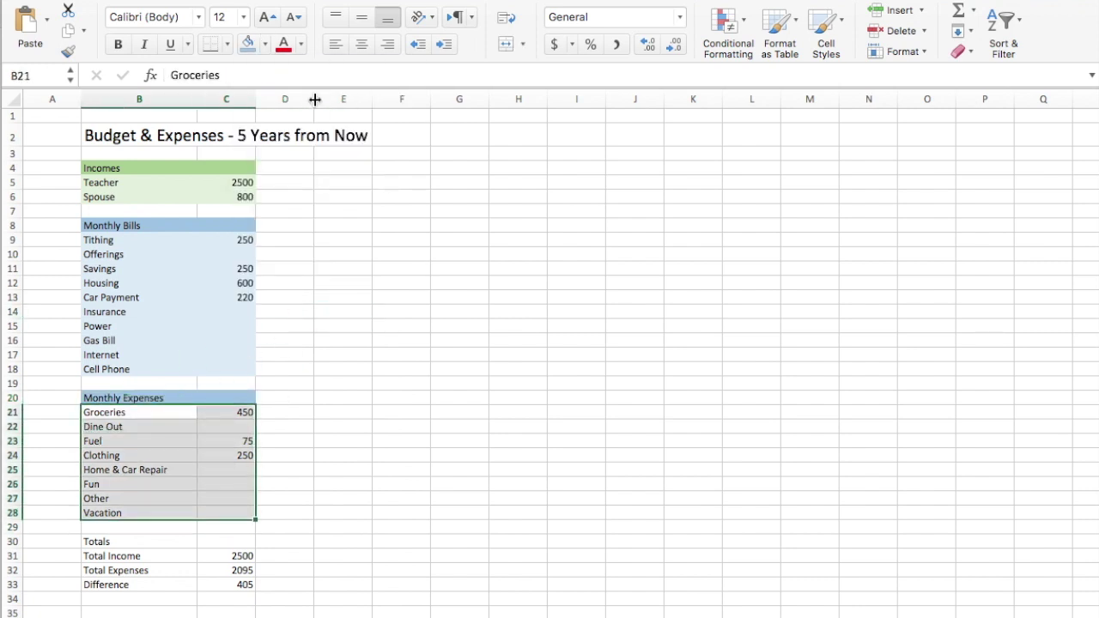
{"action": "left_click", "coordinate": [265, 45]}
{"action": "left_click", "coordinate": [380, 146]}
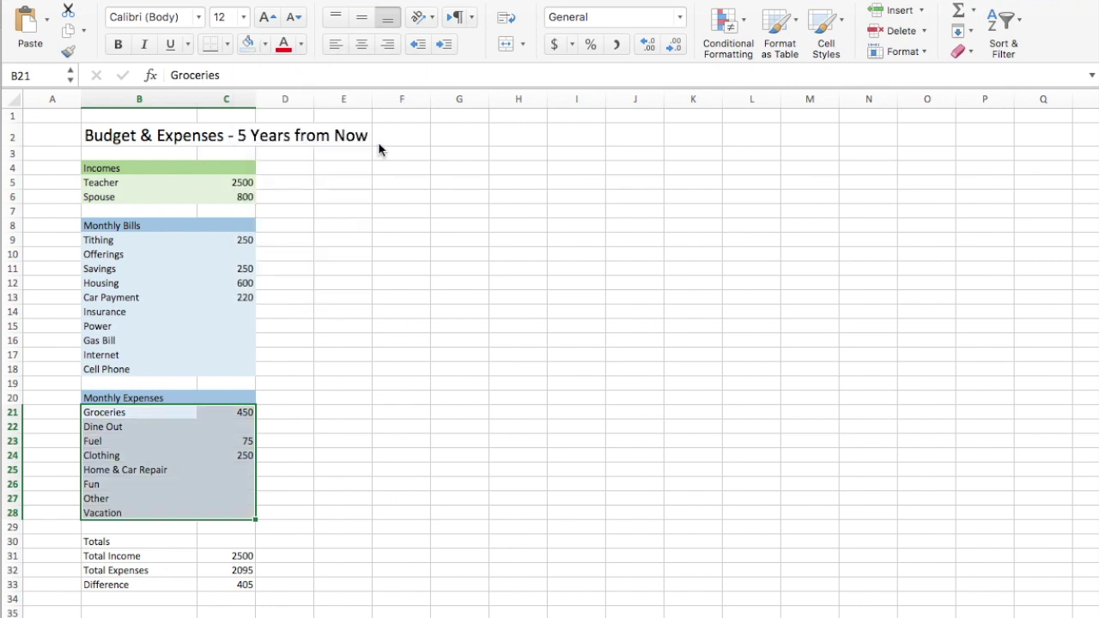
{"action": "left_click", "coordinate": [401, 254]}
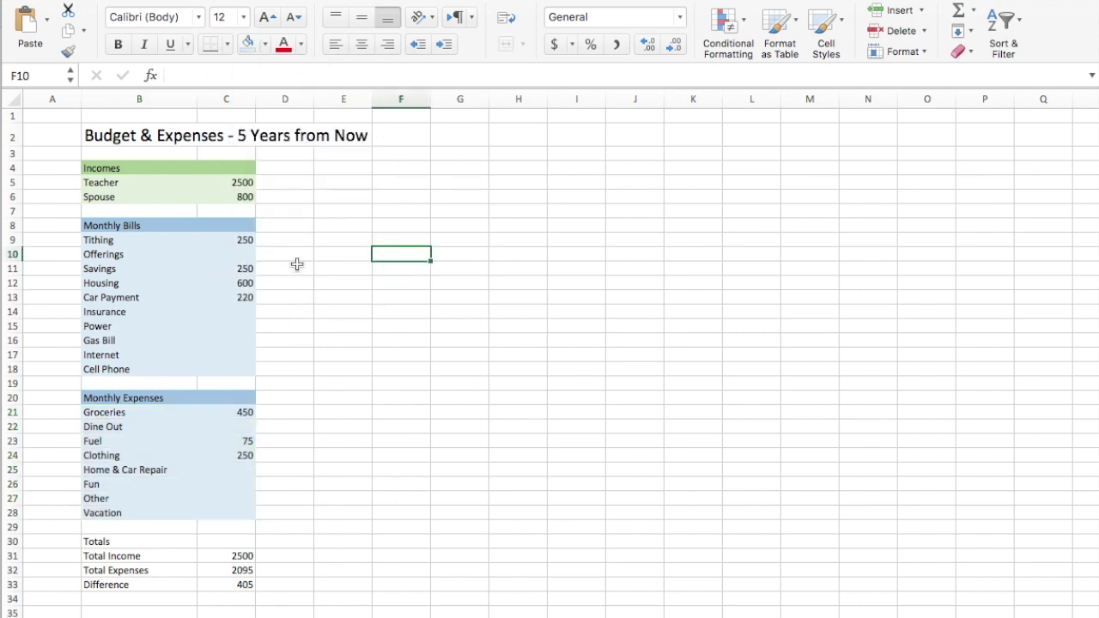
Merge the Incomes heading cells B4:C4 into one cell and left-align the text
{"action": "left_click_drag", "start_coordinate": [101, 169], "coordinate": [245, 168]}
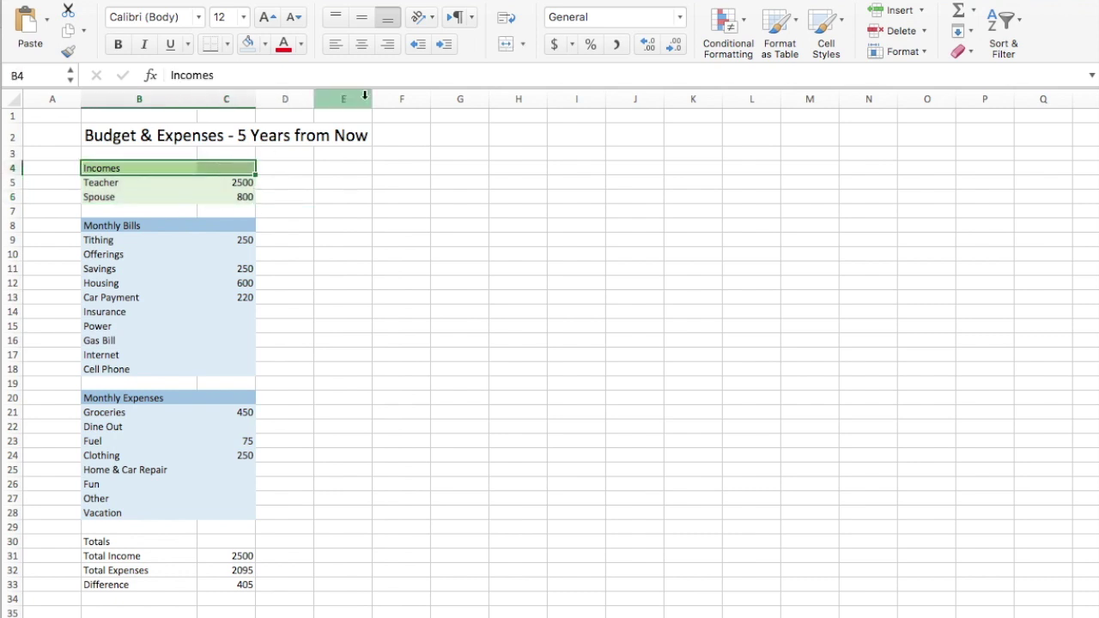
{"action": "left_click", "coordinate": [506, 45]}
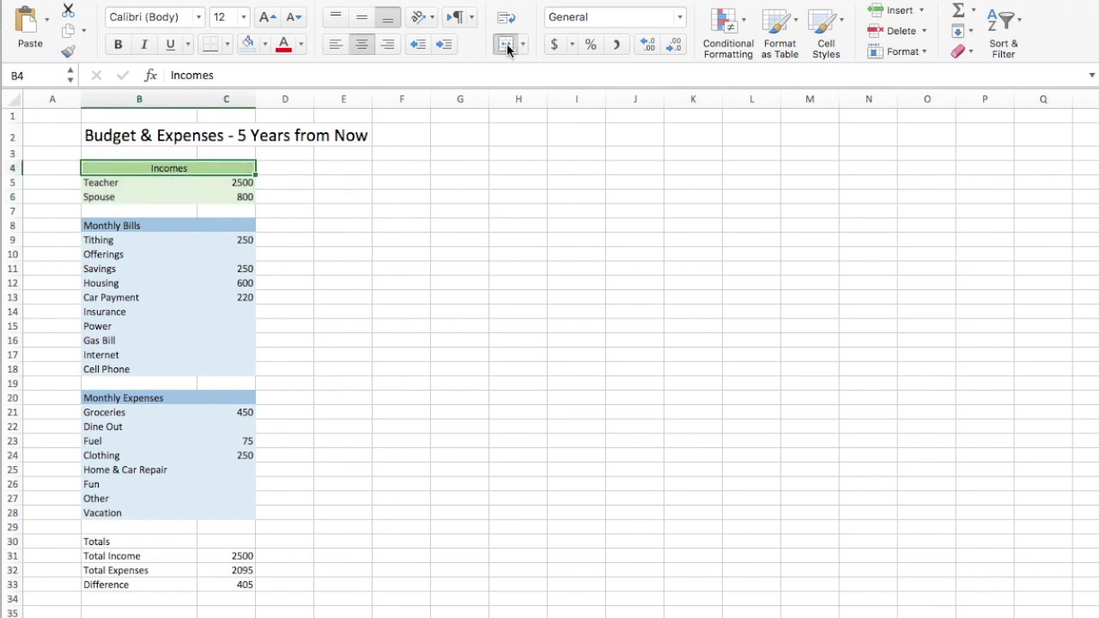
{"action": "left_click", "coordinate": [335, 45]}
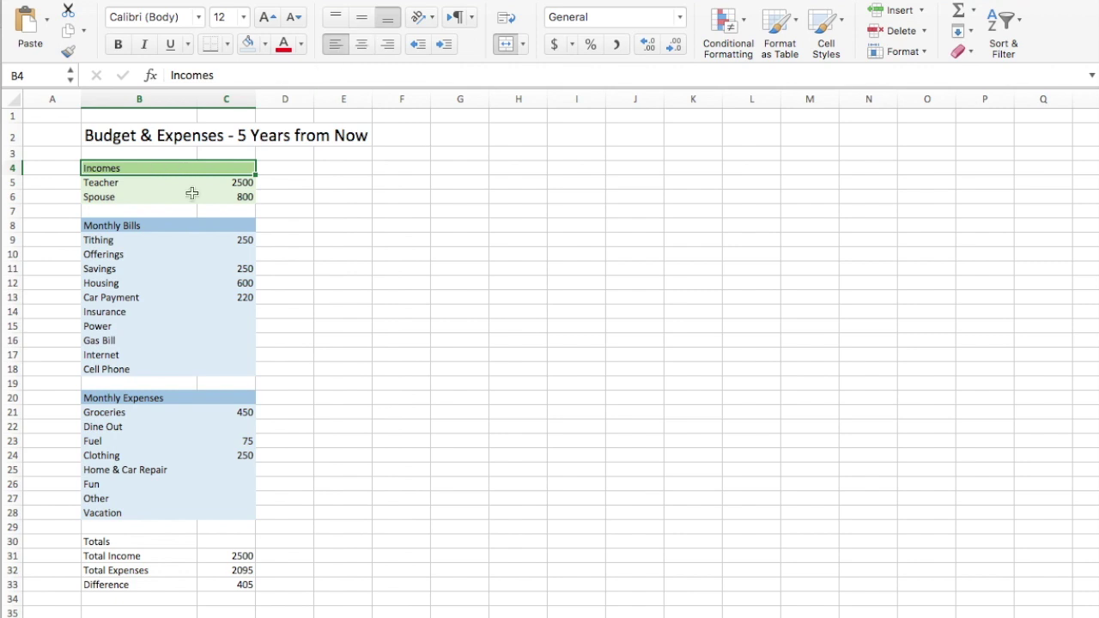
Merge and left-align the Monthly Bills heading across B8:C8 and the Monthly Expenses heading across B20:C20
{"action": "left_click_drag", "start_coordinate": [120, 225], "coordinate": [216, 225]}
{"action": "left_click", "coordinate": [506, 45]}
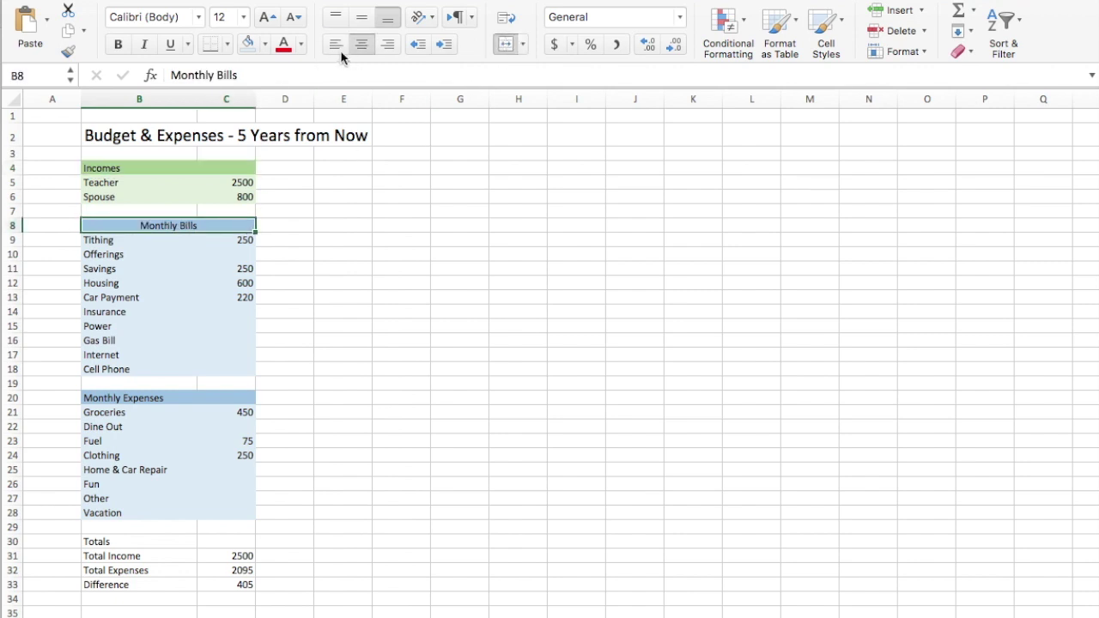
{"action": "left_click", "coordinate": [335, 45]}
{"action": "left_click_drag", "start_coordinate": [129, 397], "coordinate": [233, 398]}
{"action": "left_click", "coordinate": [507, 44]}
{"action": "left_click", "coordinate": [334, 45]}
{"action": "left_click", "coordinate": [343, 189]}
{"action": "left_click", "coordinate": [344, 153]}
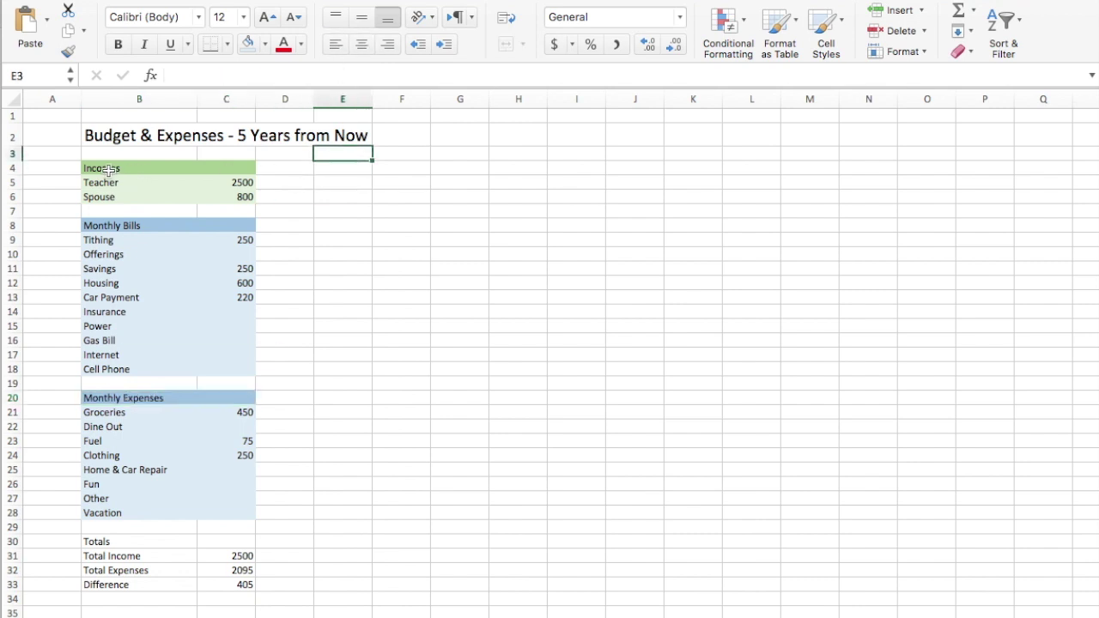
Apply all borders to the Incomes block B4:C6
{"action": "left_click_drag", "start_coordinate": [103, 169], "coordinate": [172, 194]}
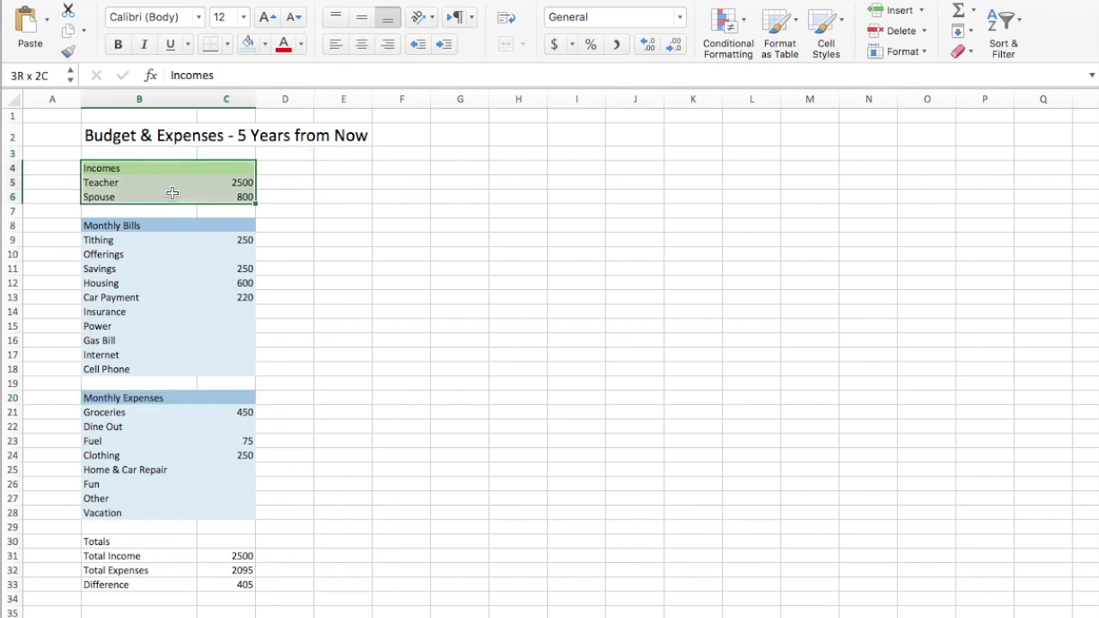
{"action": "left_click", "coordinate": [228, 44]}
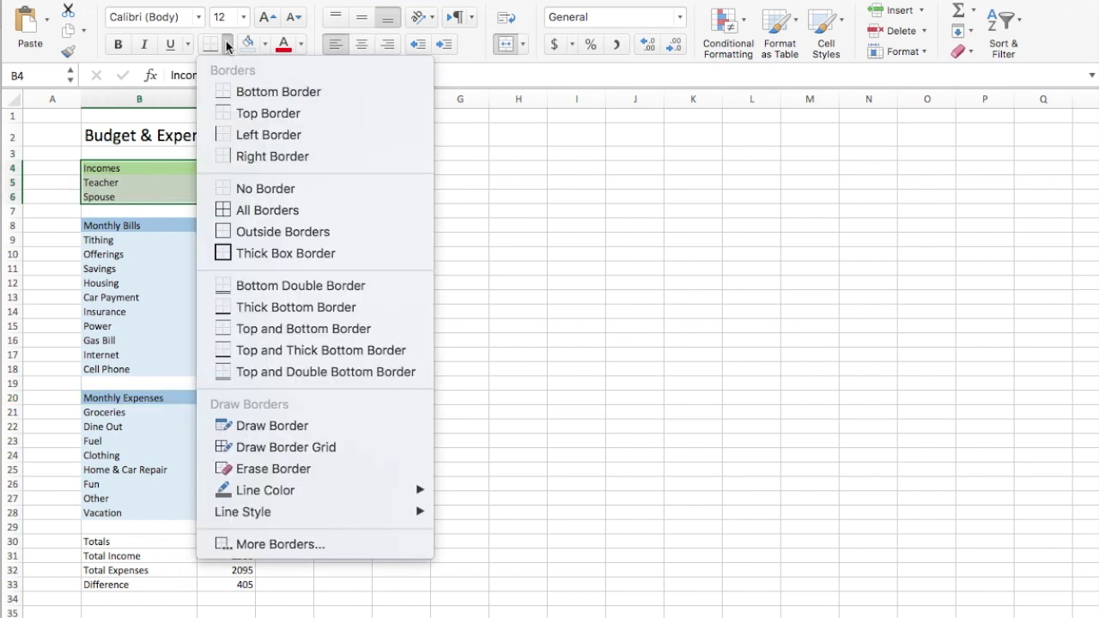
{"action": "left_click", "coordinate": [256, 212]}
{"action": "left_click", "coordinate": [335, 243]}
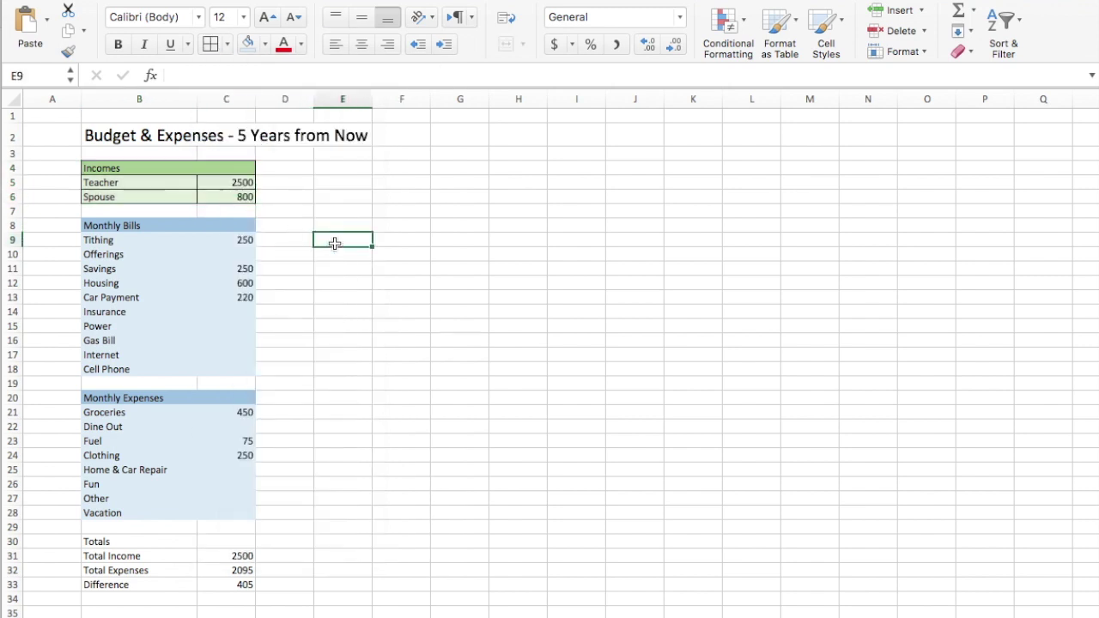
Apply all borders to the Monthly Bills block B8:C18 and the Monthly Expenses block B20:C28
{"action": "left_click_drag", "start_coordinate": [175, 229], "coordinate": [169, 364]}
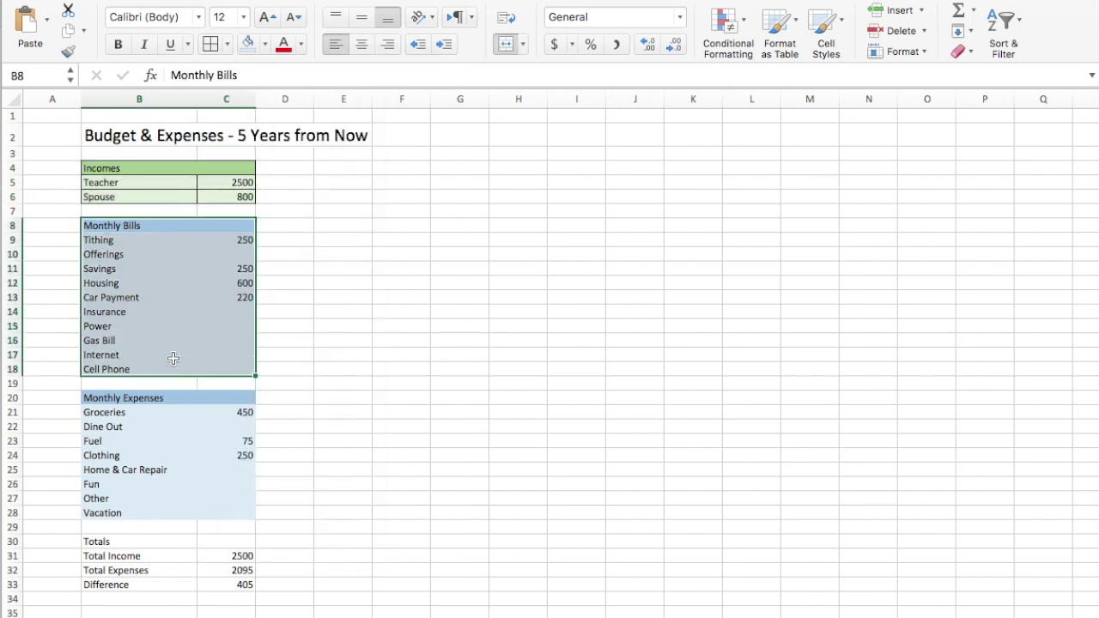
{"action": "left_click", "coordinate": [210, 44]}
{"action": "scroll", "coordinate": [128, 343], "scroll_direction": "down", "scroll_amount": 1}
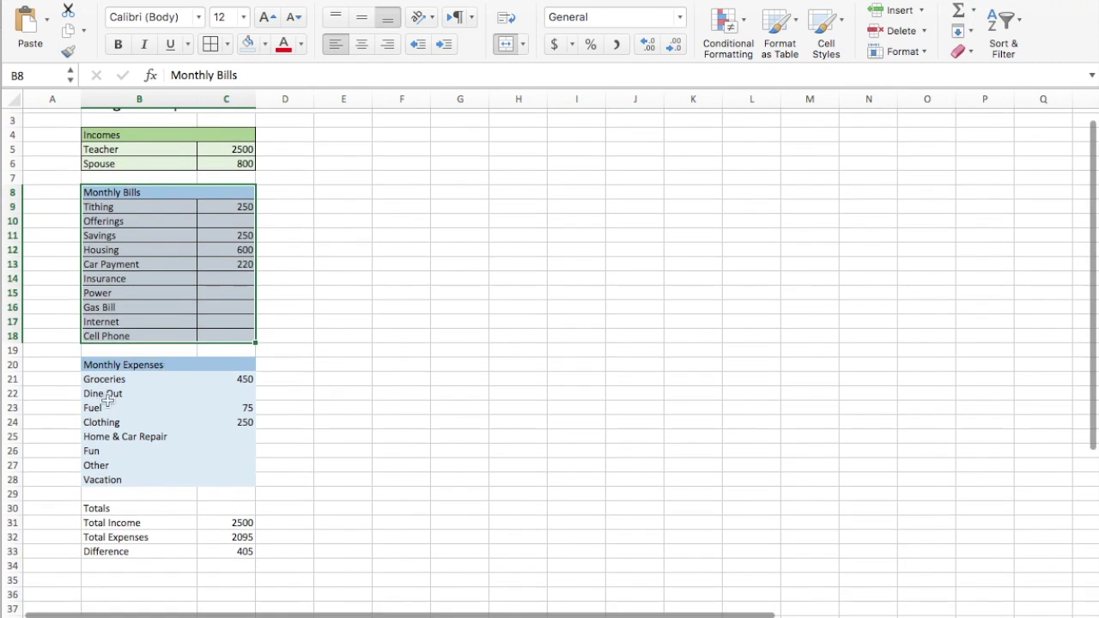
{"action": "left_click", "coordinate": [129, 368]}
{"action": "left_click_drag", "start_coordinate": [133, 375], "coordinate": [180, 480]}
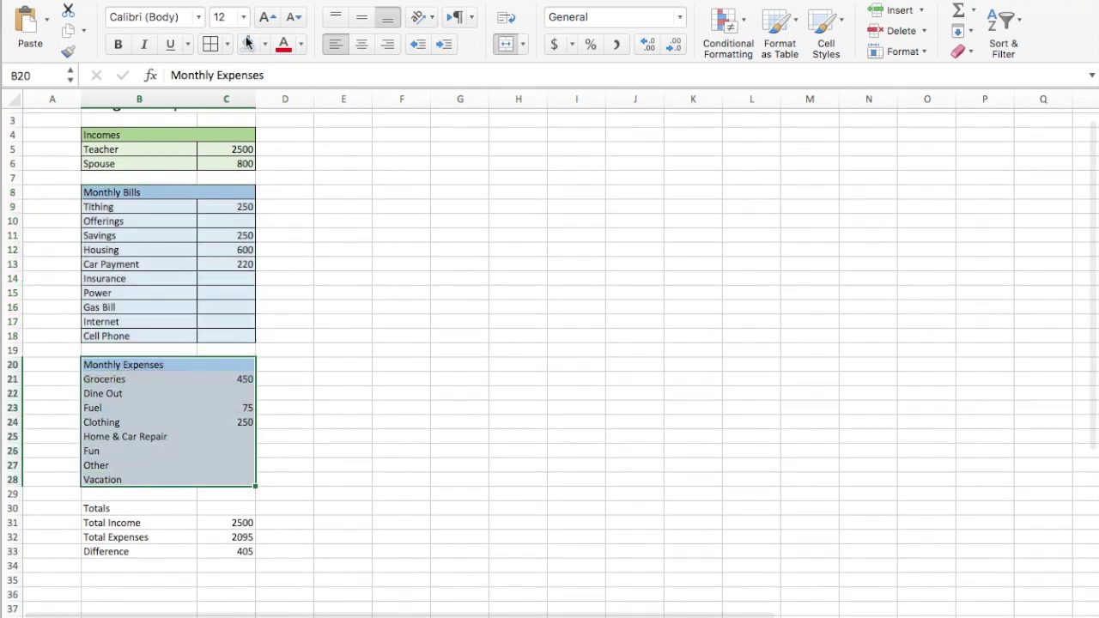
{"action": "left_click", "coordinate": [218, 39]}
{"action": "left_click", "coordinate": [330, 176]}
{"action": "scroll", "coordinate": [330, 219], "scroll_direction": "up", "scroll_amount": 2}
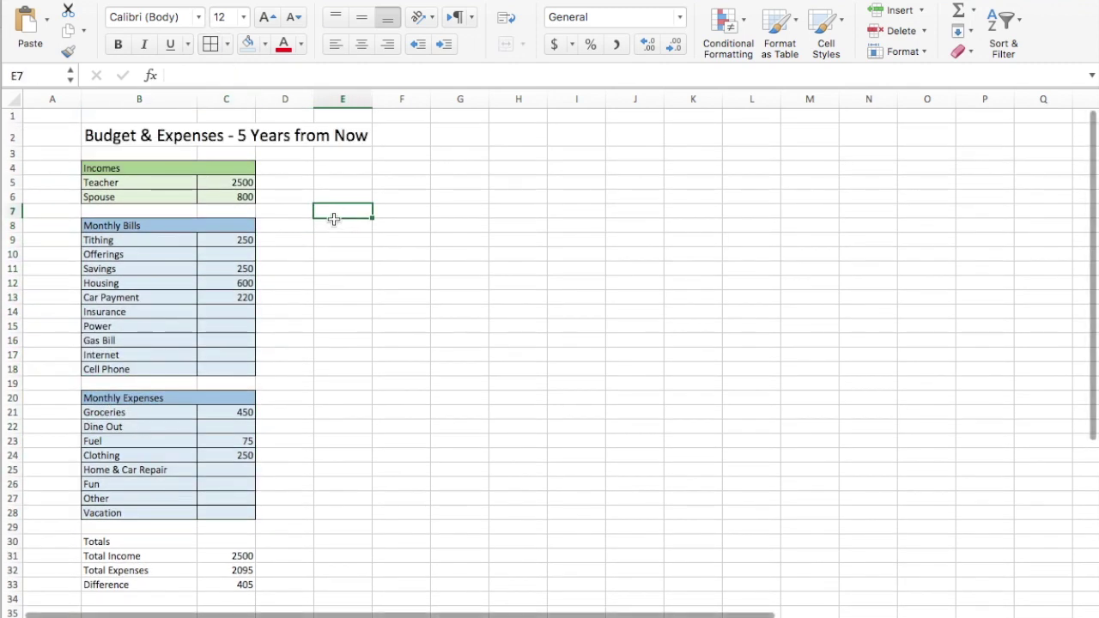
Fill the Totals heading cell B30 with the light gold theme color
{"action": "left_click", "coordinate": [121, 543]}
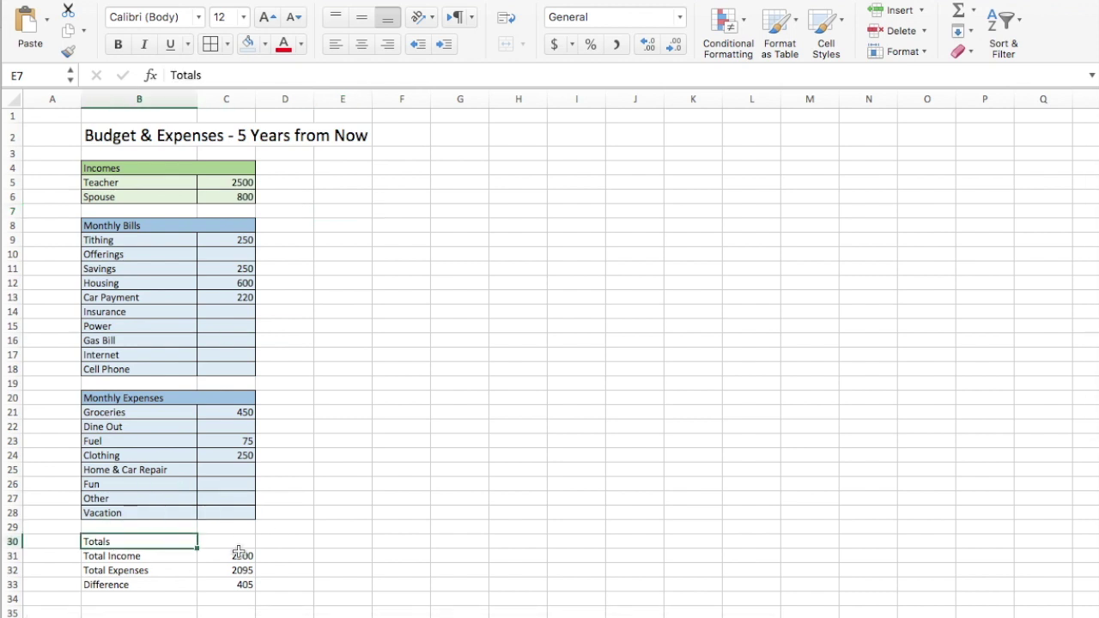
{"action": "left_click", "coordinate": [264, 46]}
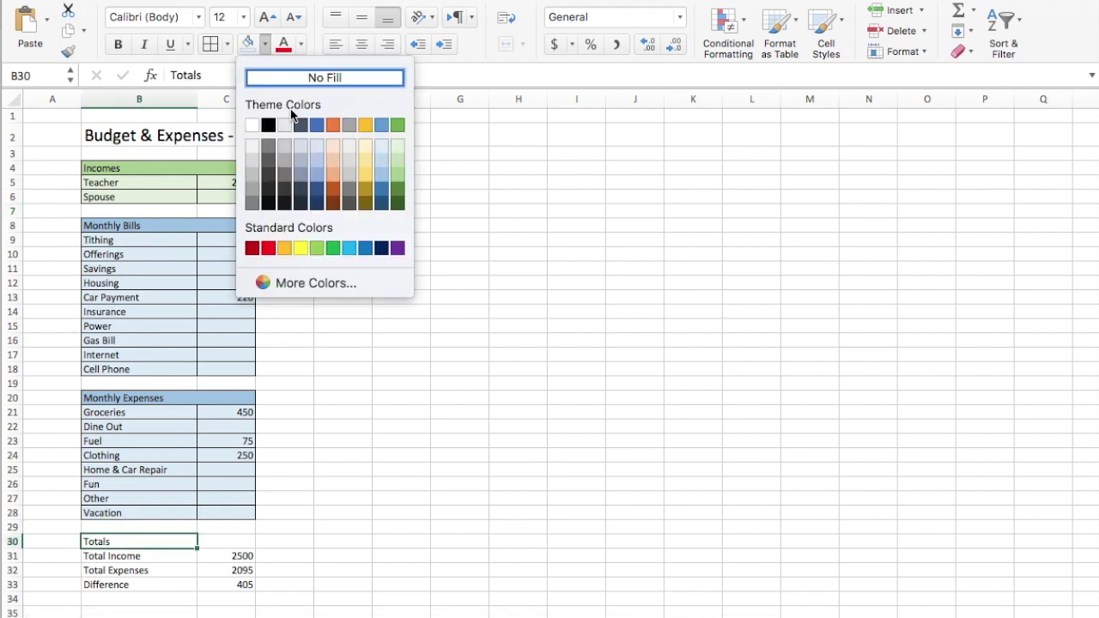
{"action": "left_click", "coordinate": [364, 177]}
Merge the Totals heading across B30:C30 and left-align its text
{"action": "left_click", "coordinate": [233, 558]}
{"action": "left_click", "coordinate": [192, 542]}
{"action": "left_click_drag", "start_coordinate": [192, 542], "coordinate": [234, 541]}
{"action": "left_click", "coordinate": [505, 44]}
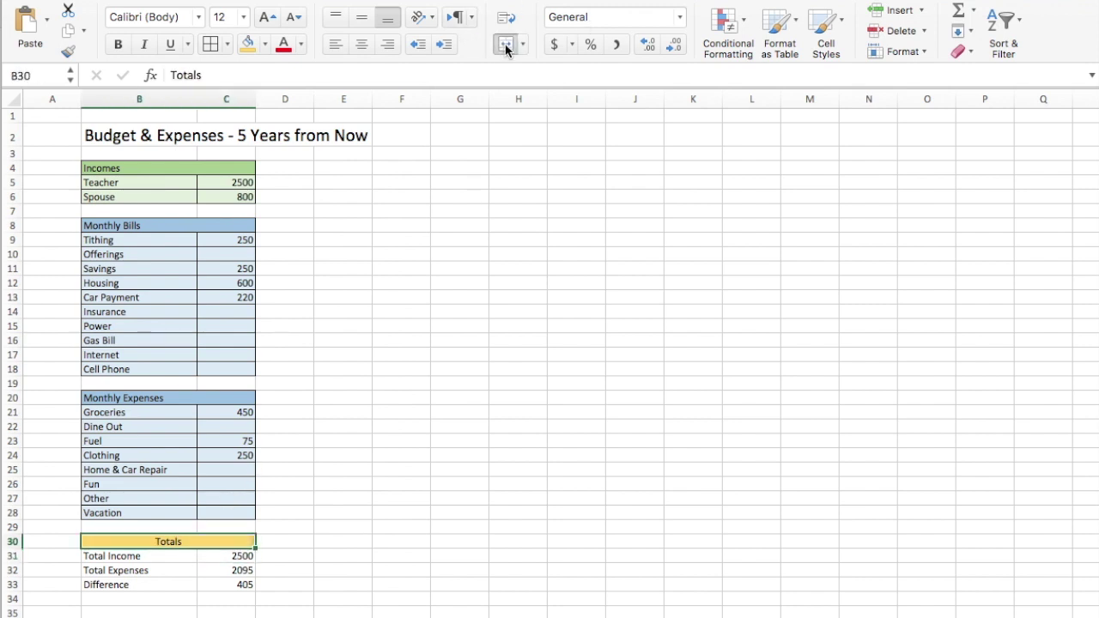
{"action": "left_click", "coordinate": [335, 43]}
Fill the totals rows B31:C33 with the palest gold theme color and apply all borders to B30:C33
{"action": "left_click_drag", "start_coordinate": [138, 560], "coordinate": [214, 586]}
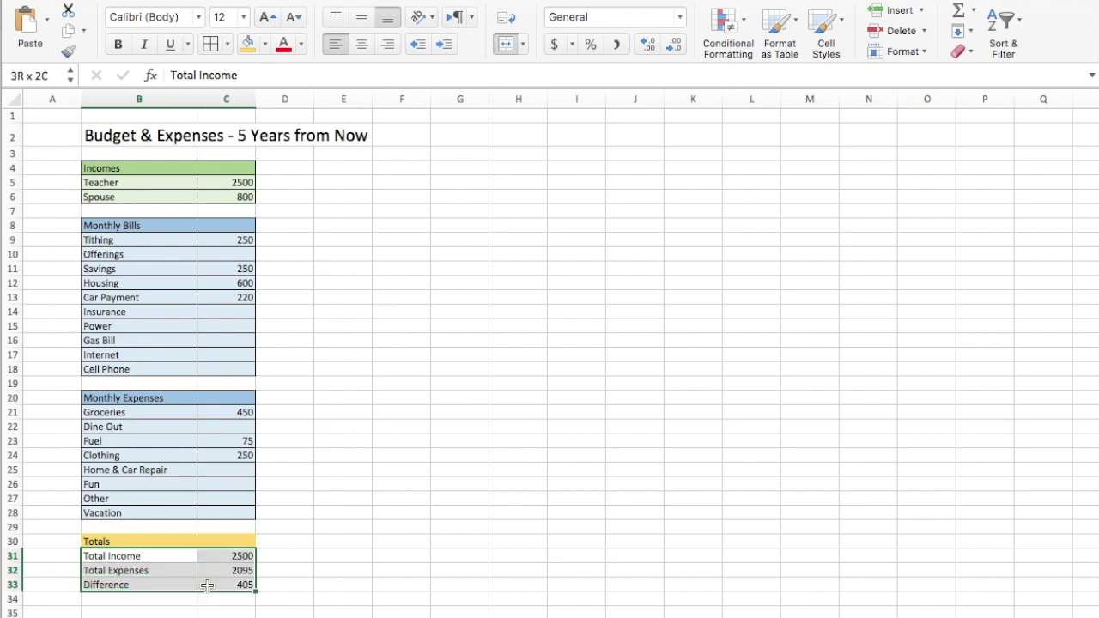
{"action": "left_click", "coordinate": [264, 45]}
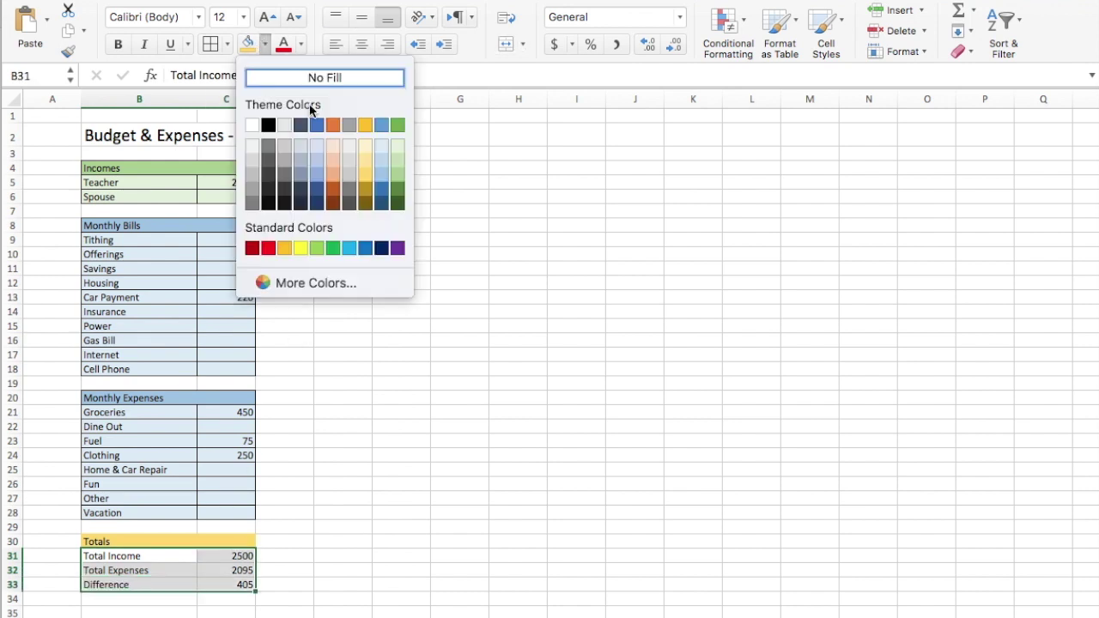
{"action": "left_click", "coordinate": [364, 148]}
{"action": "left_click_drag", "start_coordinate": [195, 538], "coordinate": [206, 584]}
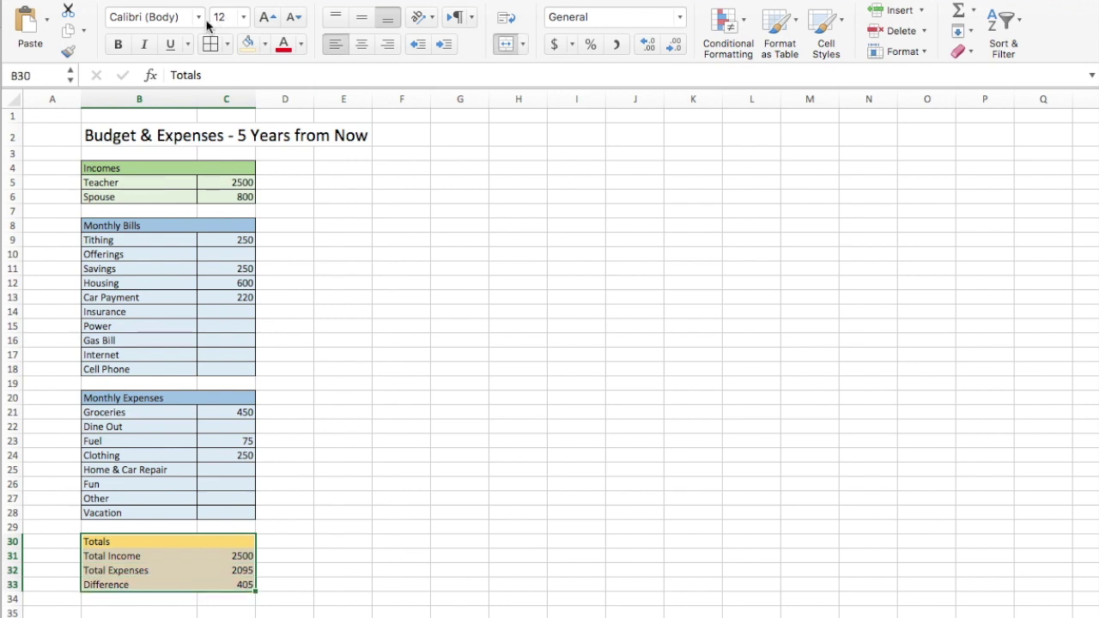
{"action": "left_click", "coordinate": [319, 313]}
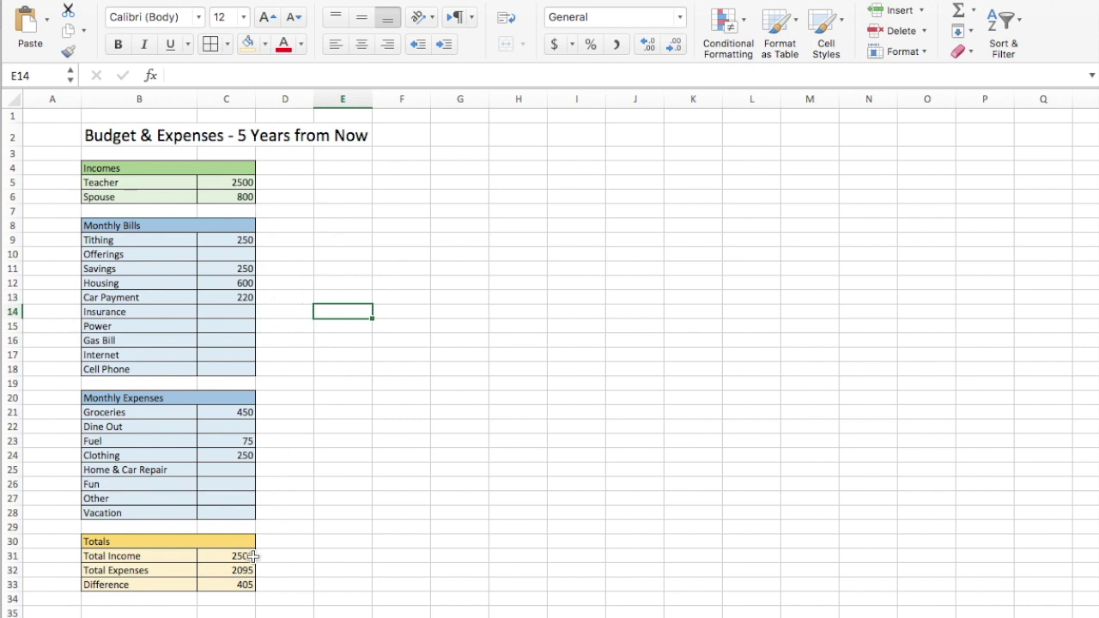
Clear the Monthly Bills amounts for Tithing, Savings, Housing and Car Payment in C9, C11, C12 and C13
{"action": "left_click", "coordinate": [254, 556]}
{"action": "left_click", "coordinate": [228, 239]}
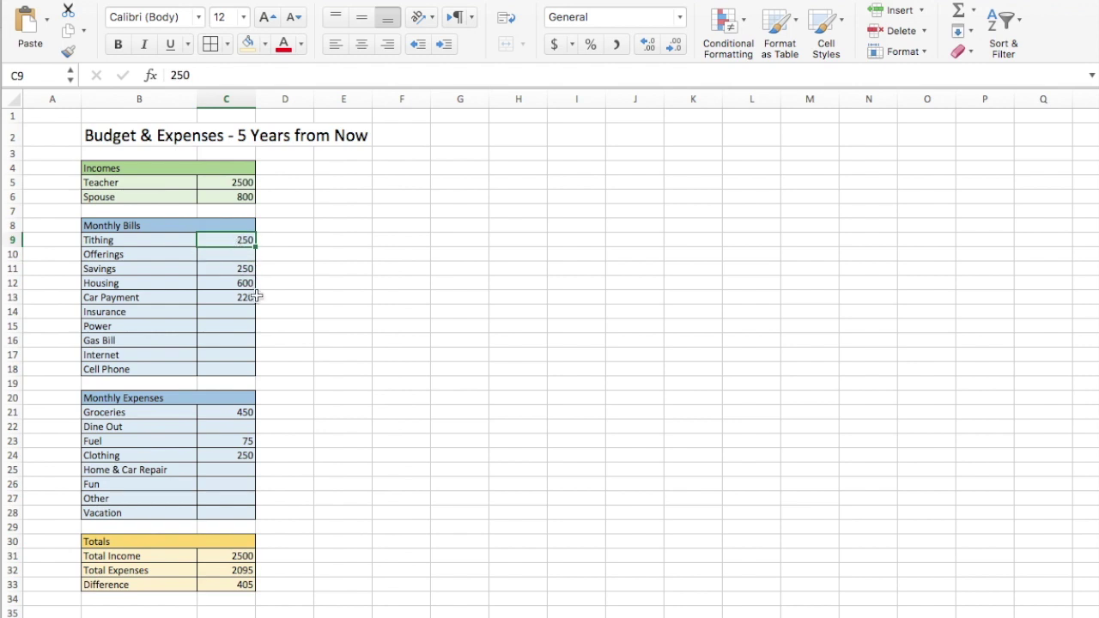
{"action": "key", "text": "Delete"}
{"action": "left_click", "coordinate": [238, 269]}
{"action": "key", "text": "Delete"}
{"action": "left_click", "coordinate": [245, 283]}
{"action": "key", "text": "Delete"}
{"action": "left_click", "coordinate": [246, 299]}
{"action": "key", "text": "Delete"}
Clear the Groceries, Fuel and Clothing amounts in C21, C23 and C24, and empty the Total Income cell C31
{"action": "left_click", "coordinate": [226, 412]}
{"action": "key", "text": "Delete"}
{"action": "left_click", "coordinate": [237, 440]}
{"action": "key", "text": "Delete"}
{"action": "left_click", "coordinate": [243, 455]}
{"action": "key", "text": "Delete"}
{"action": "left_click", "coordinate": [230, 555]}
{"action": "key", "text": "Delete"}
{"action": "left_click", "coordinate": [321, 508]}
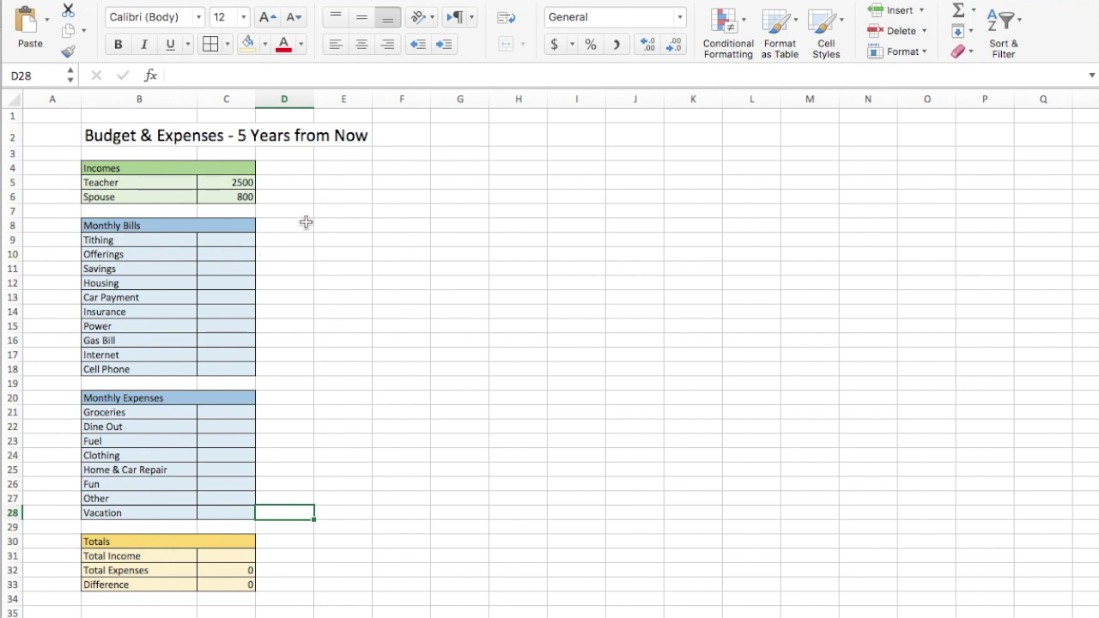
{"action": "scroll", "coordinate": [307, 220], "scroll_direction": "down", "scroll_amount": 1}
{"action": "scroll", "coordinate": [257, 395], "scroll_direction": "up", "scroll_amount": 1}
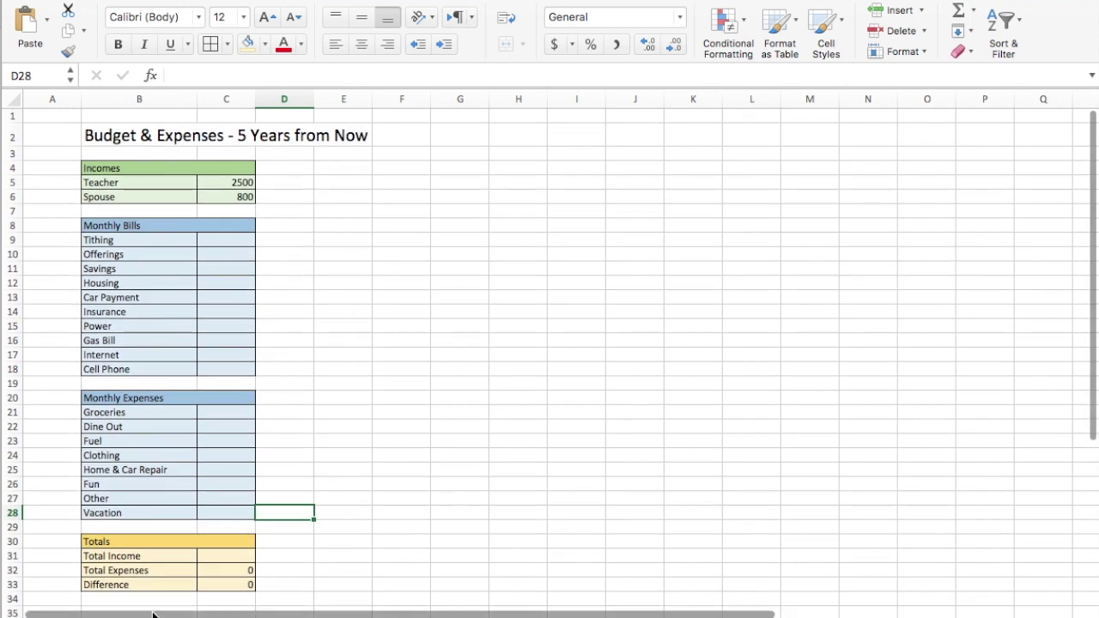
{"action": "left_click", "coordinate": [221, 557]}
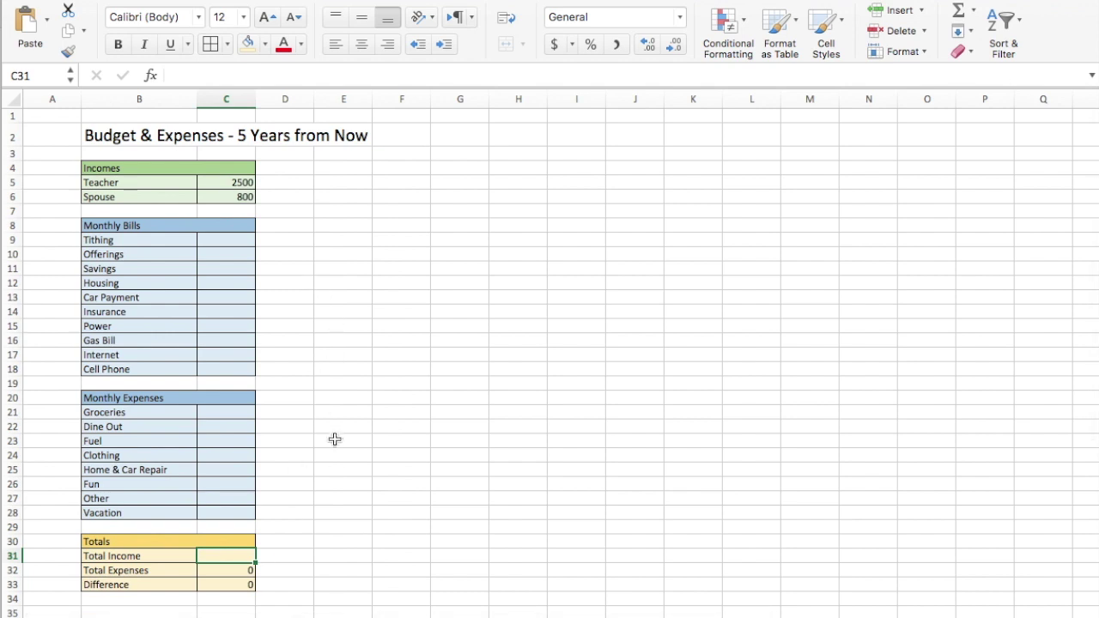
{"action": "left_click", "coordinate": [375, 511]}
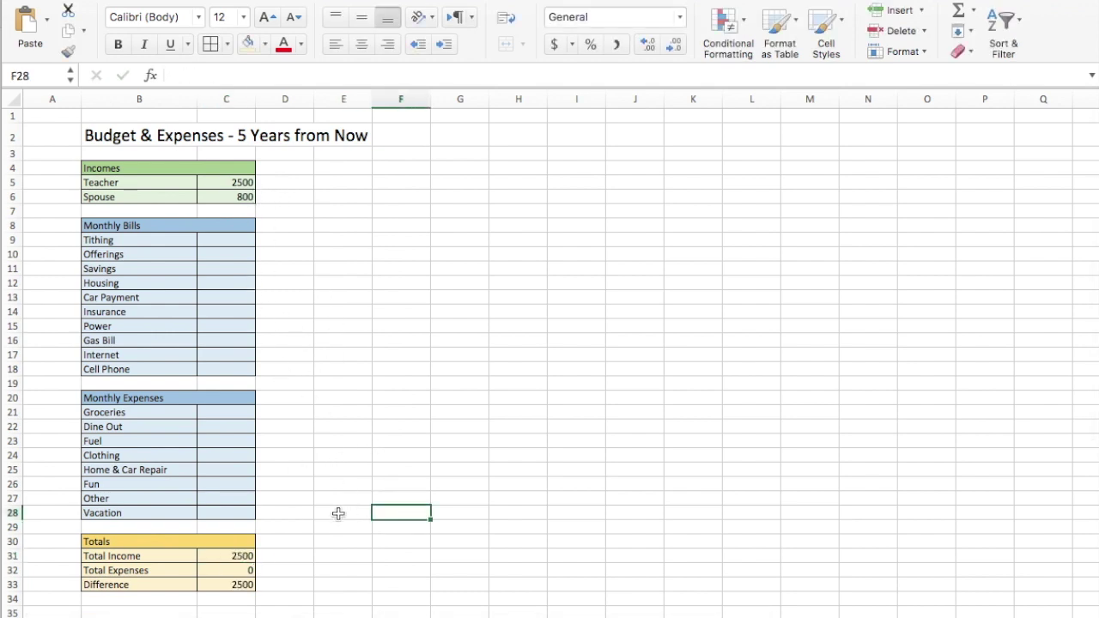
{"action": "left_click", "coordinate": [241, 556]}
{"action": "key", "text": "BackSpace"}
{"action": "left_click", "coordinate": [319, 574]}
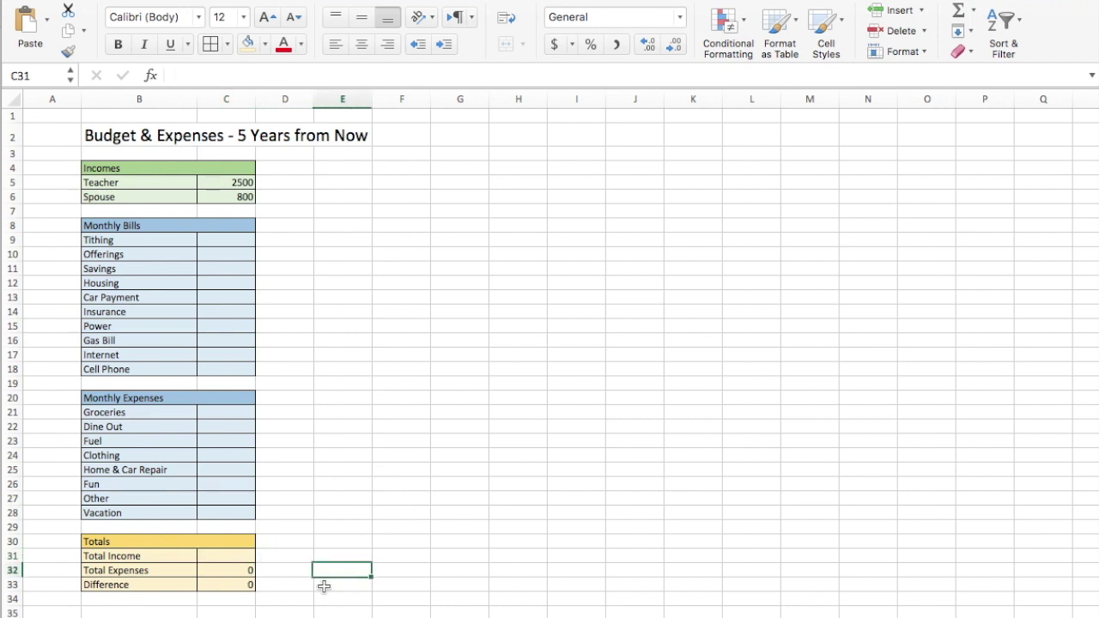
Try to enter =sum without a range in the Total Income cell C31, and erase the entry
{"action": "left_click", "coordinate": [243, 558]}
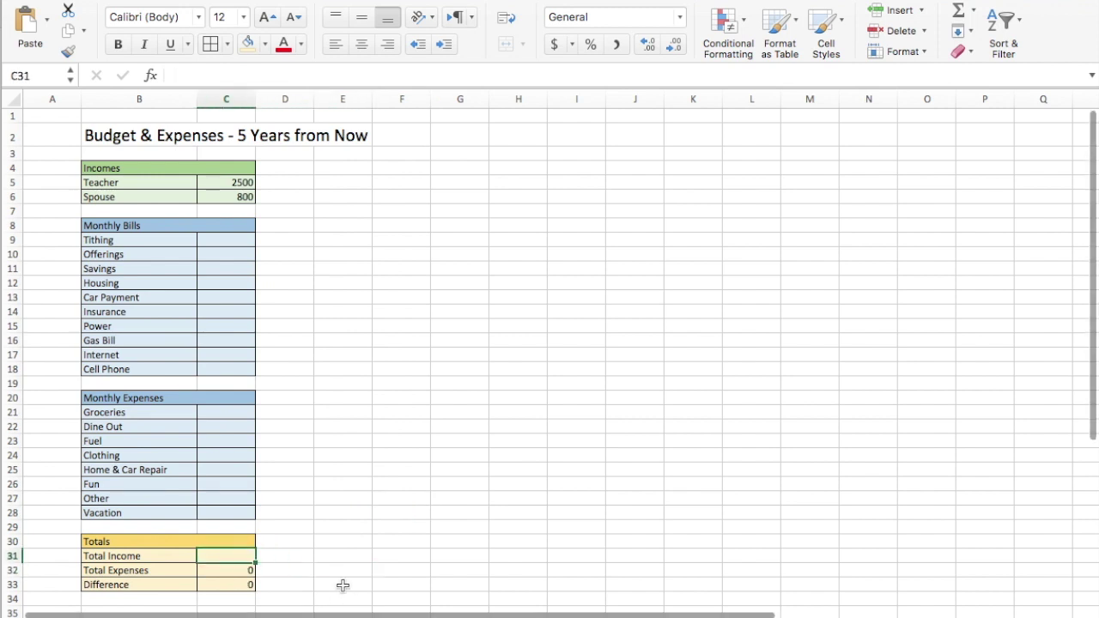
{"action": "type", "text": "=sum"}
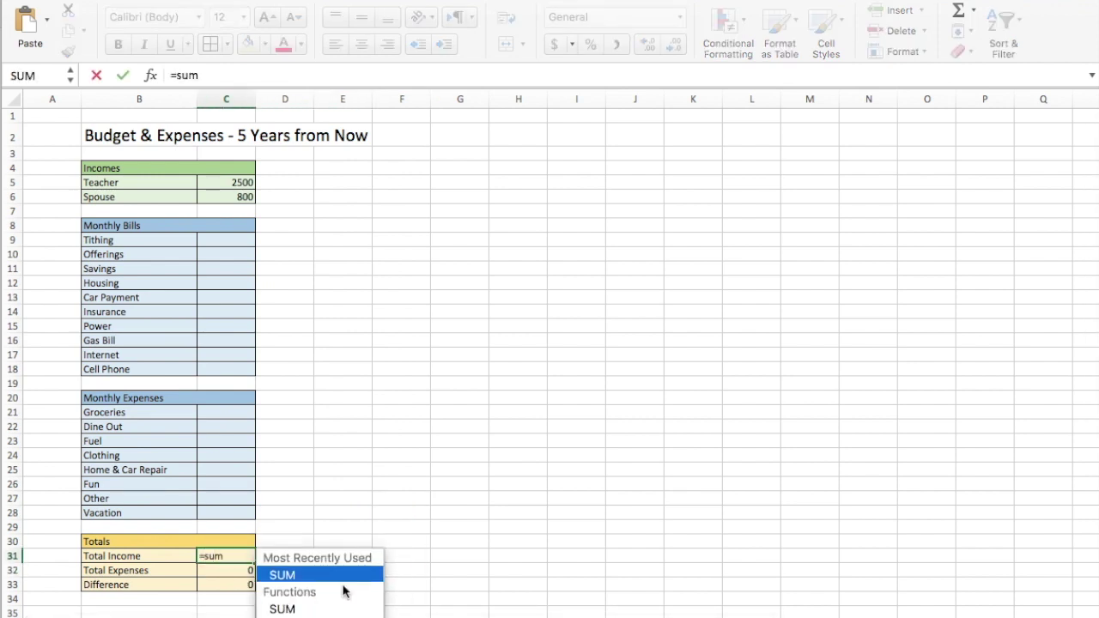
{"action": "key", "text": "Return"}
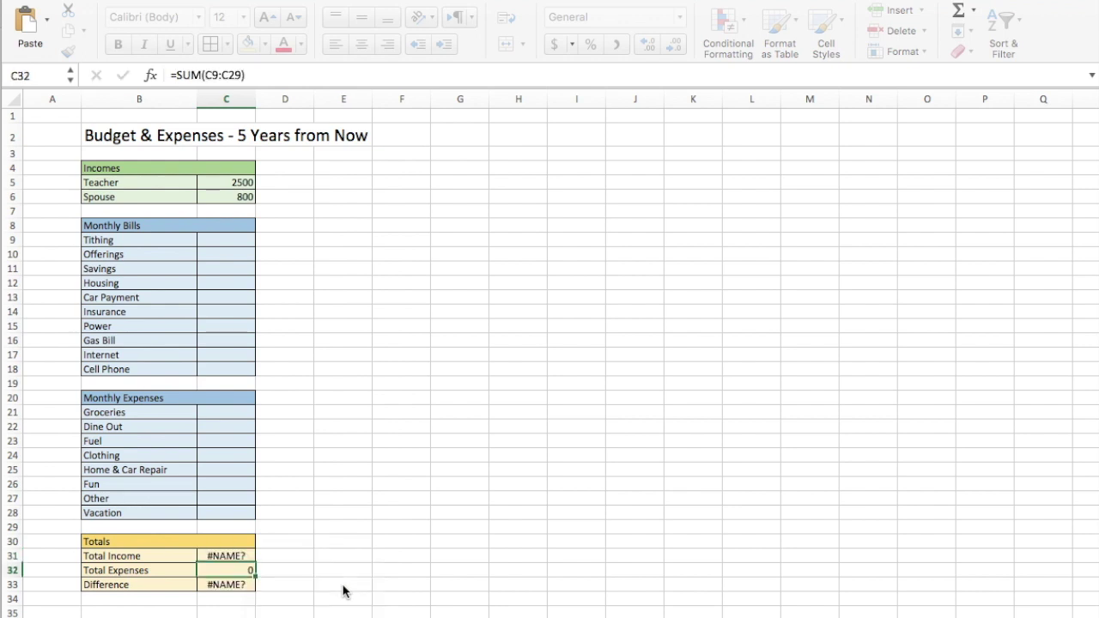
{"action": "left_click", "coordinate": [224, 557]}
{"action": "double_click", "coordinate": [225, 558]}
{"action": "key", "text": "BackSpace"}
{"action": "key", "text": "BackSpace"}
{"action": "key", "text": "BackSpace"}
{"action": "key", "text": "BackSpace"}
Enter the formula =SUM(C5:C6) in the Total Income cell C31 to add up both incomes
{"action": "type", "text": "=sum"}
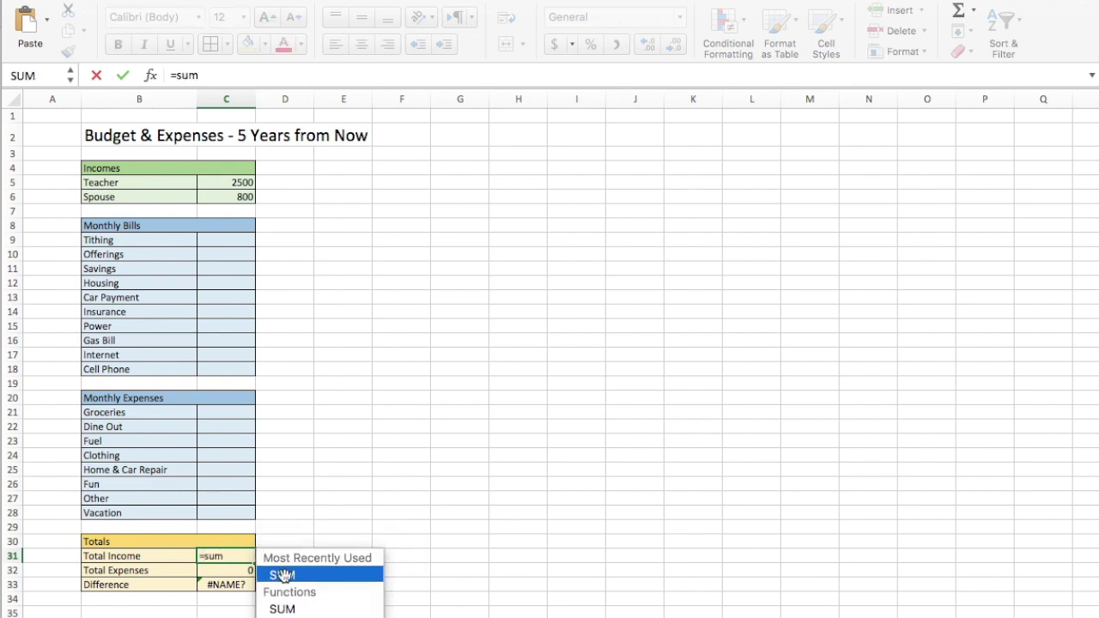
{"action": "double_click", "coordinate": [286, 581]}
{"action": "left_click", "coordinate": [234, 182]}
{"action": "left_click_drag", "start_coordinate": [235, 182], "coordinate": [232, 197]}
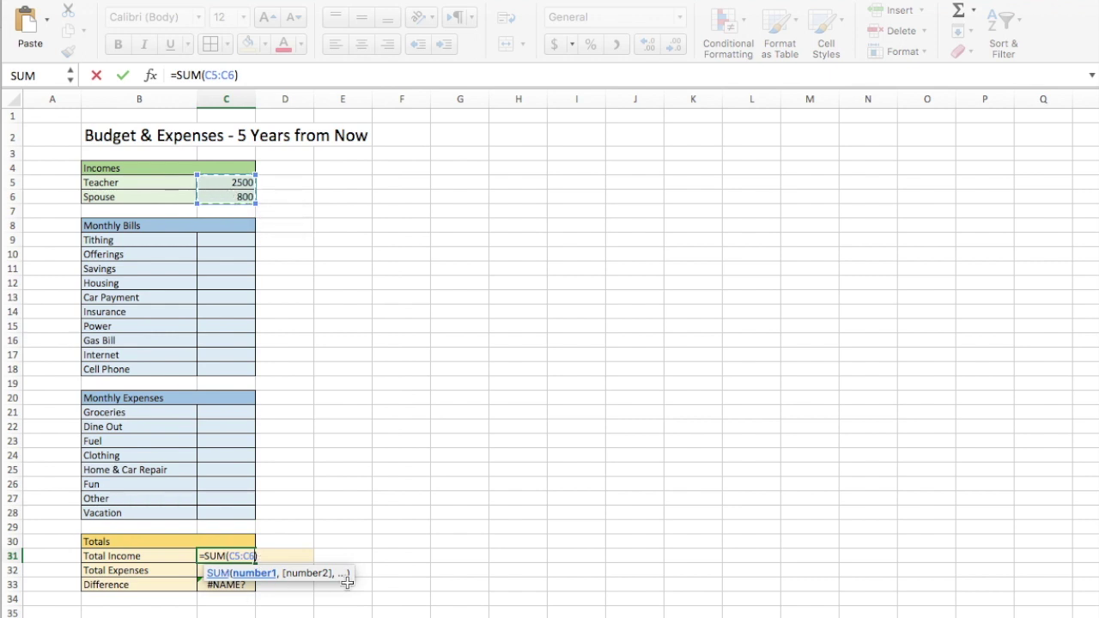
{"action": "key", "text": "Return"}
{"action": "left_click", "coordinate": [252, 554]}
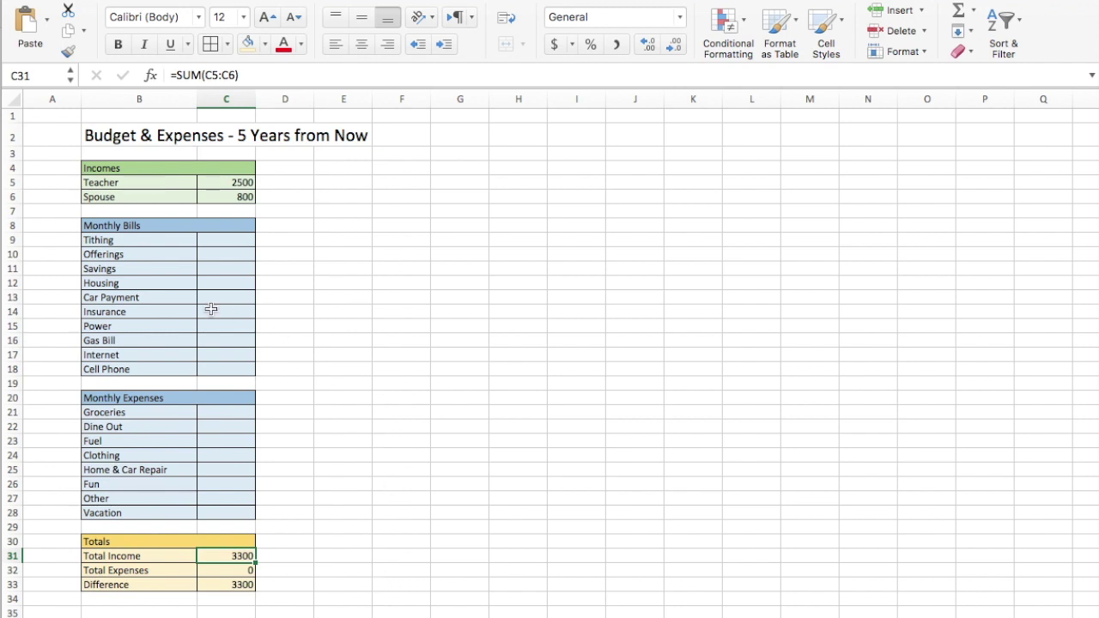
Enter 330 as a fixed Tithing amount in C9, and clear it again
{"action": "left_click", "coordinate": [217, 241]}
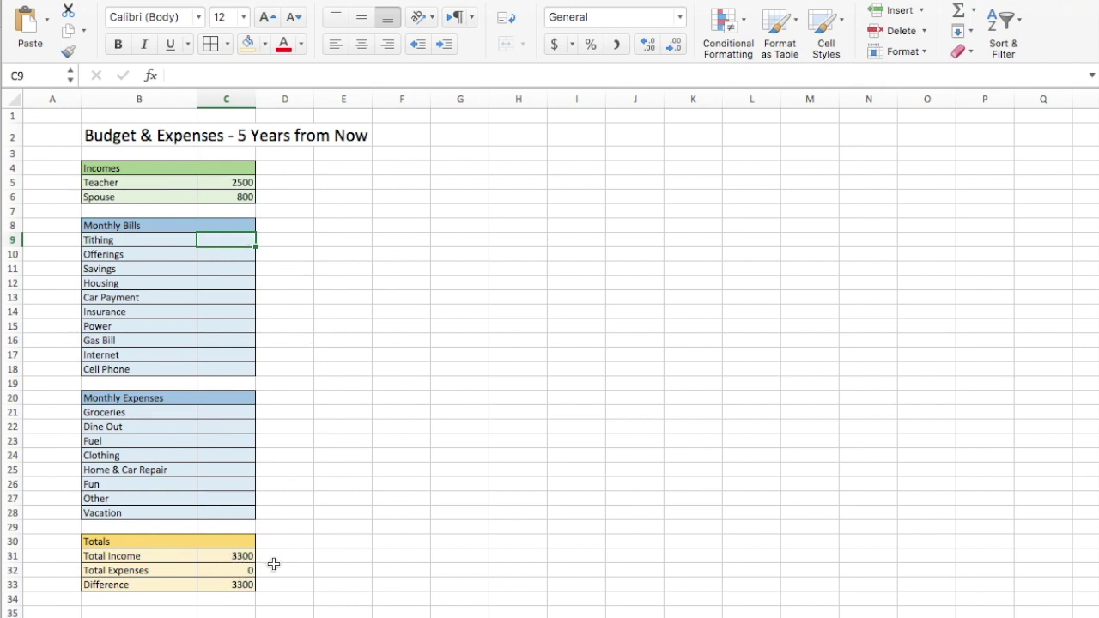
{"action": "type", "text": "330"}
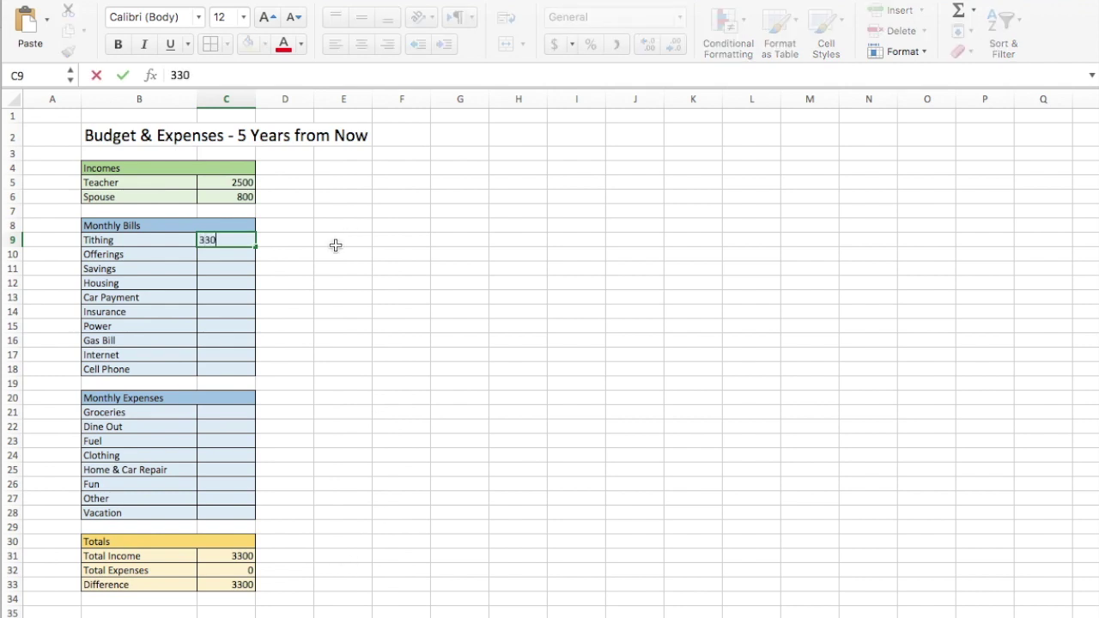
{"action": "left_click", "coordinate": [340, 254]}
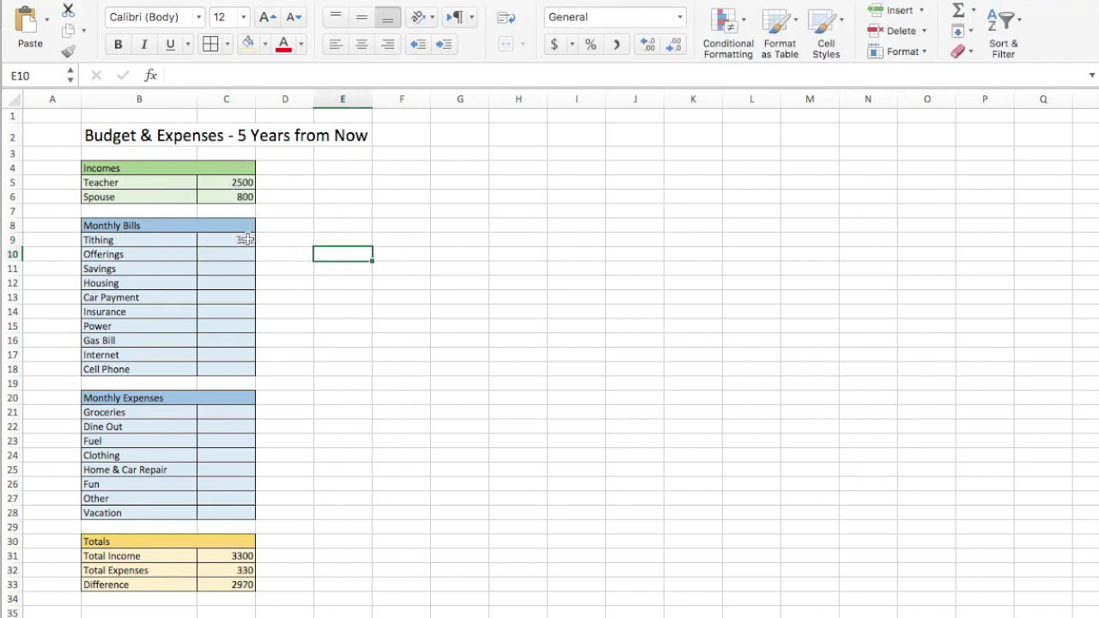
{"action": "left_click", "coordinate": [240, 239]}
{"action": "key", "text": "Delete"}
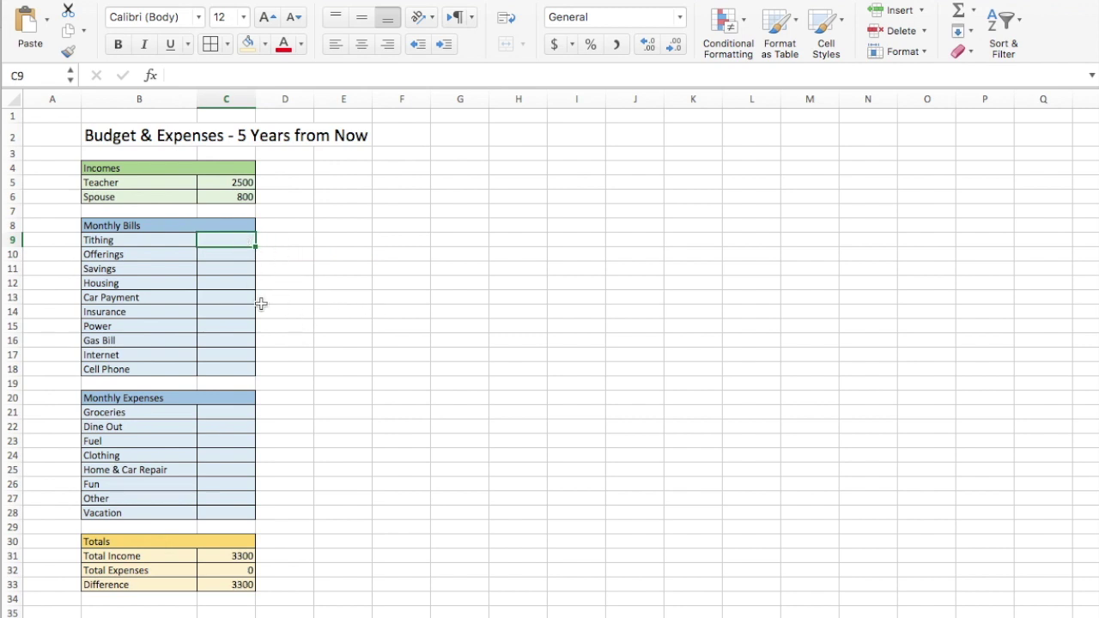
Enter the formula =.1*C31 in the Tithing cell C9 to calculate ten percent of Total Income
{"action": "type", "text": "="}
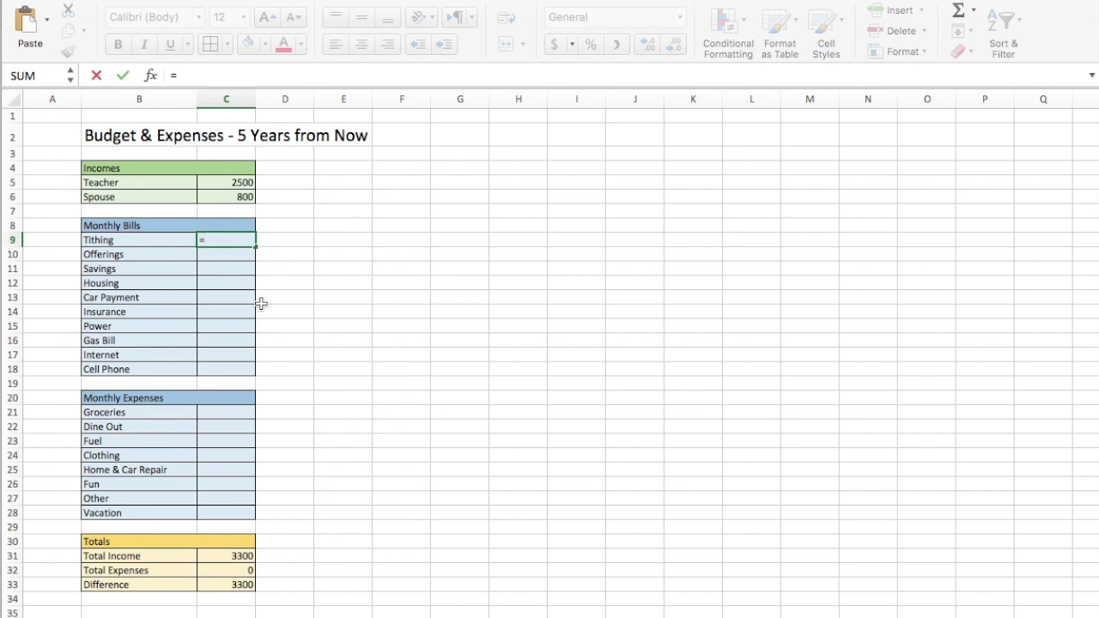
{"action": "type", "text": ".1*"}
{"action": "left_click", "coordinate": [239, 557]}
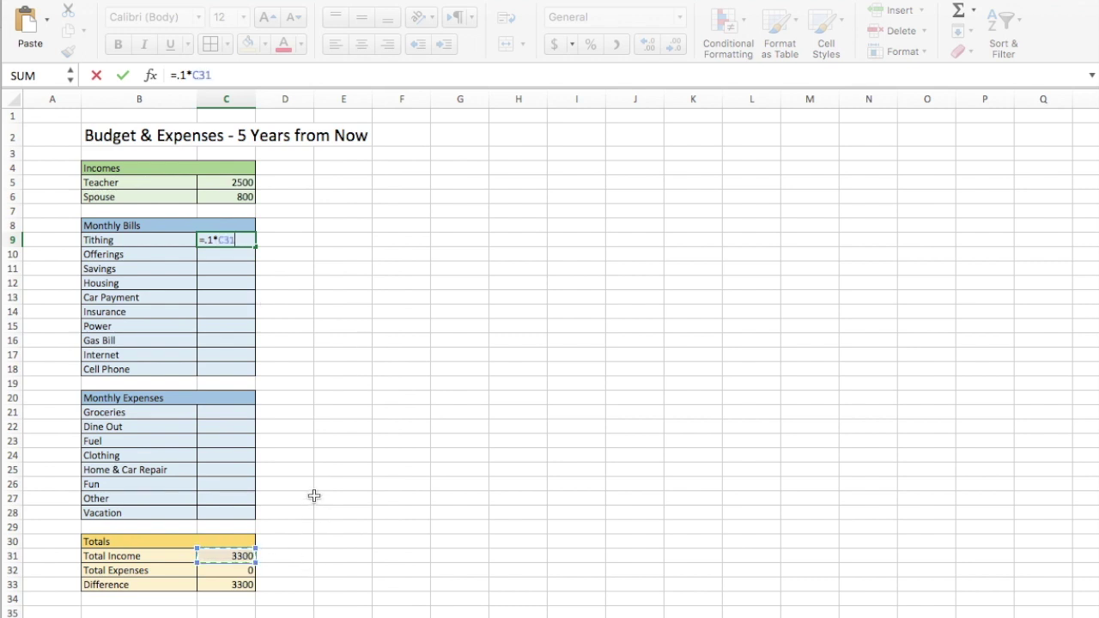
{"action": "key", "text": "Return"}
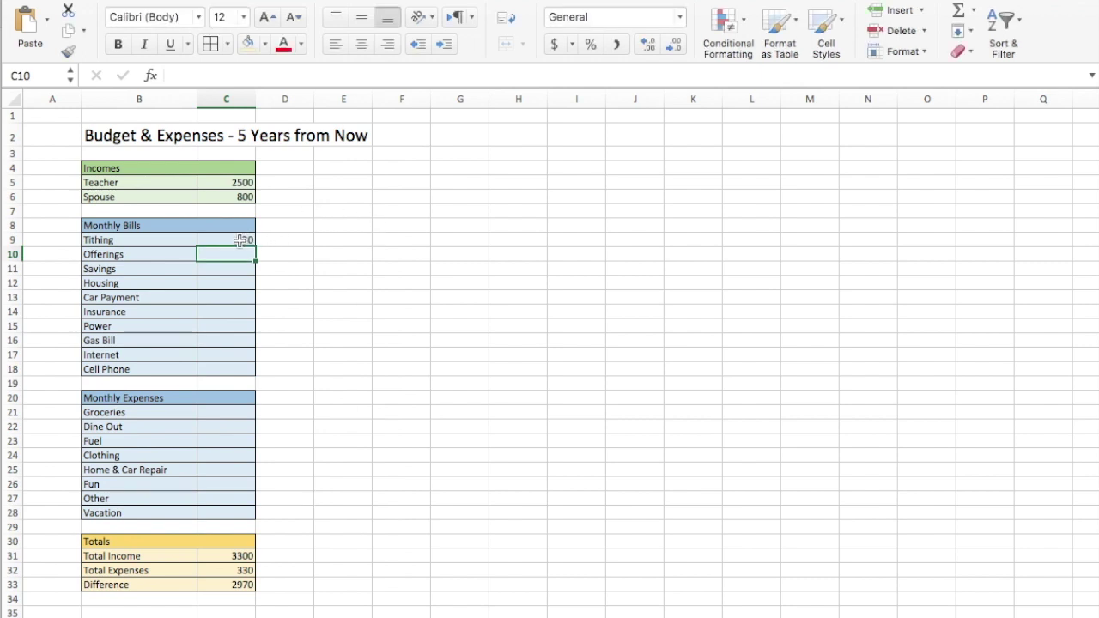
{"action": "key", "text": "Up"}
{"action": "left_click", "coordinate": [315, 323]}
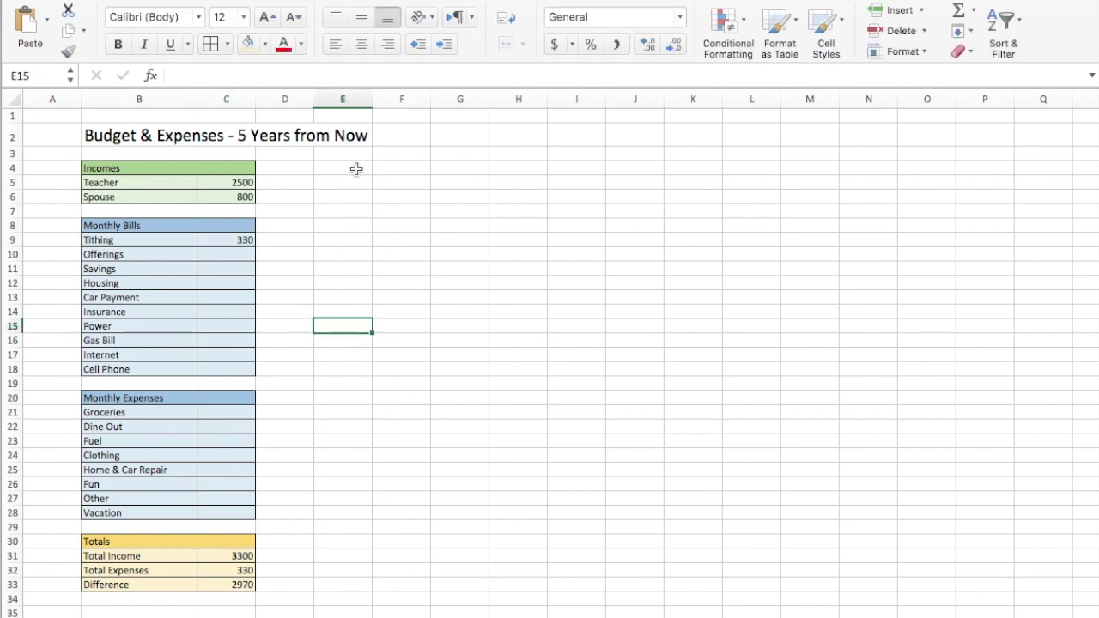
Try a Spouse income of 1200 in C6, and undo the change
{"action": "left_click", "coordinate": [245, 196]}
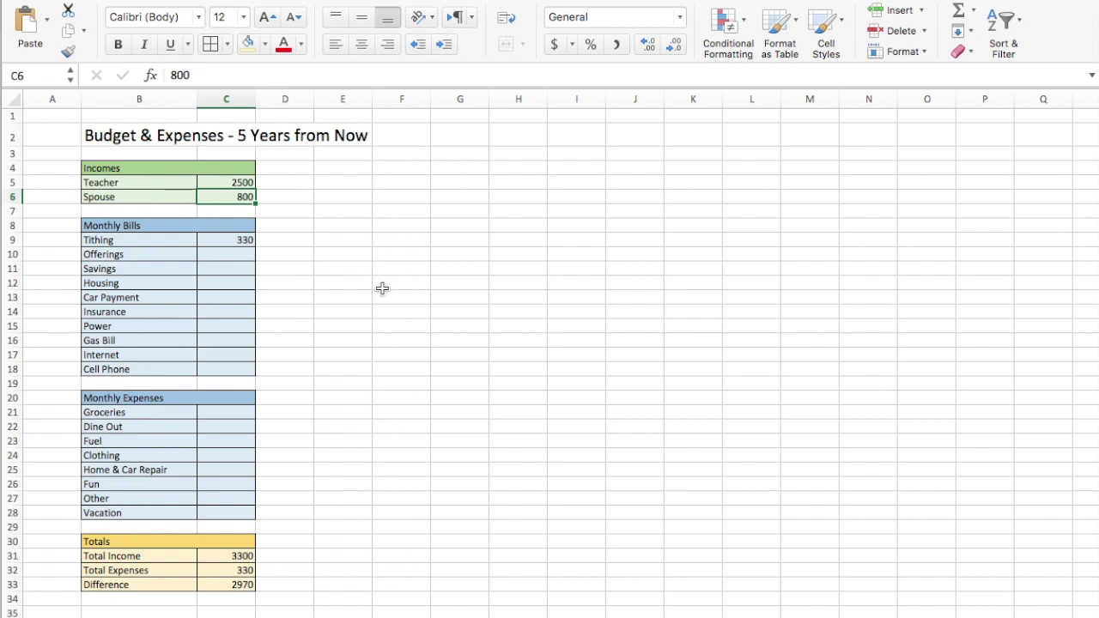
{"action": "type", "text": "1220"}
{"action": "key", "text": "BackSpace"}
{"action": "key", "text": "BackSpace"}
{"action": "type", "text": "00"}
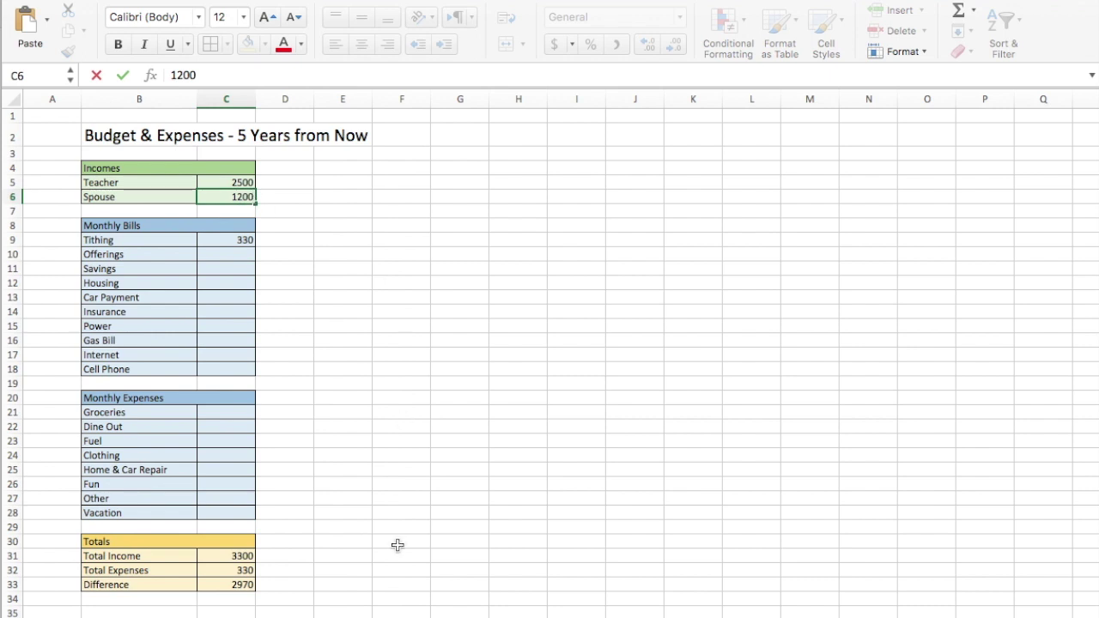
{"action": "key", "text": "Return"}
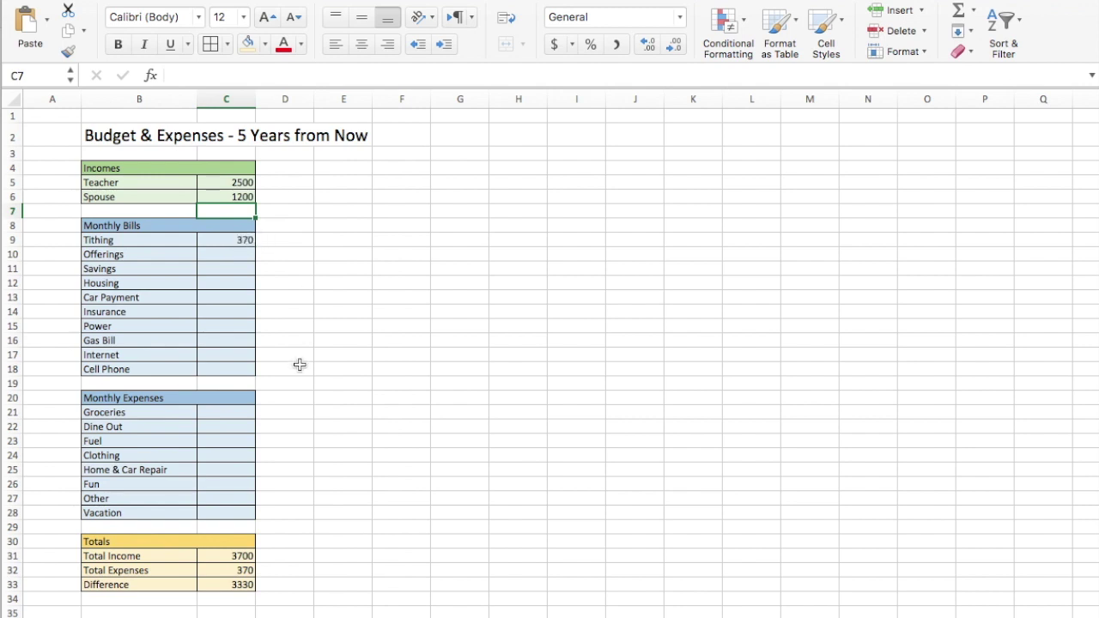
{"action": "key", "text": "super+z"}
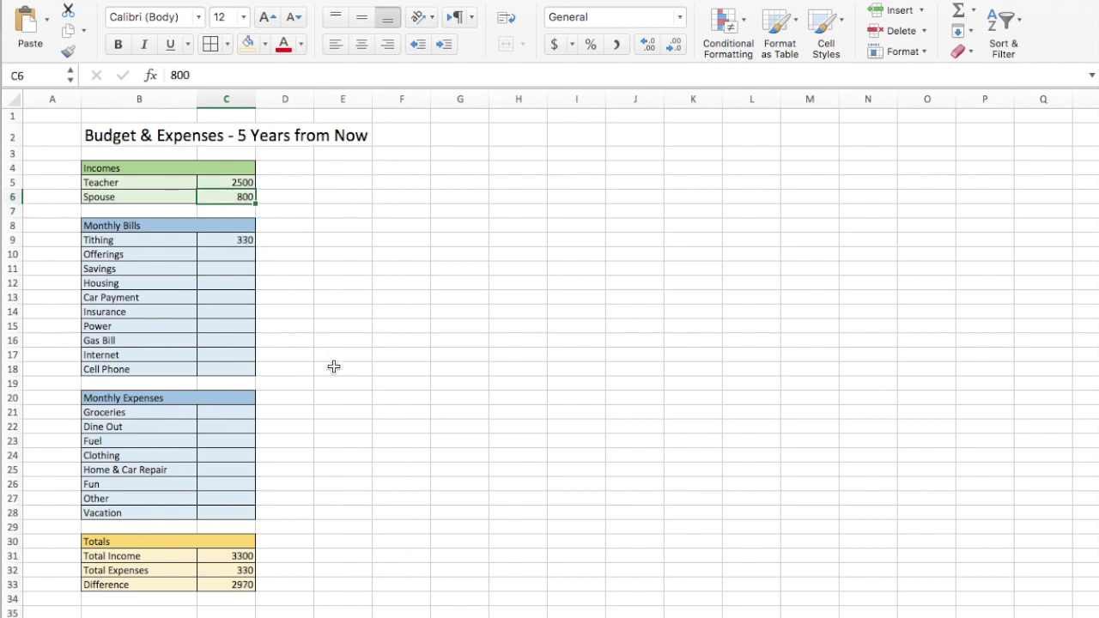
Check the formula in the Tithing cell C9 without changing it
{"action": "left_click", "coordinate": [285, 207]}
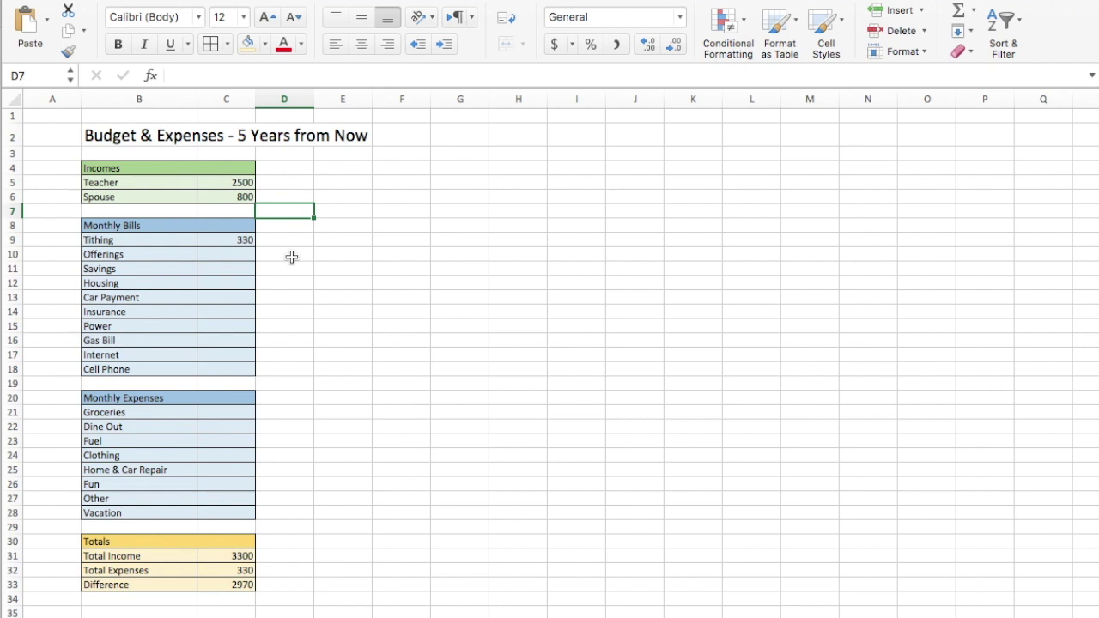
{"action": "double_click", "coordinate": [228, 239]}
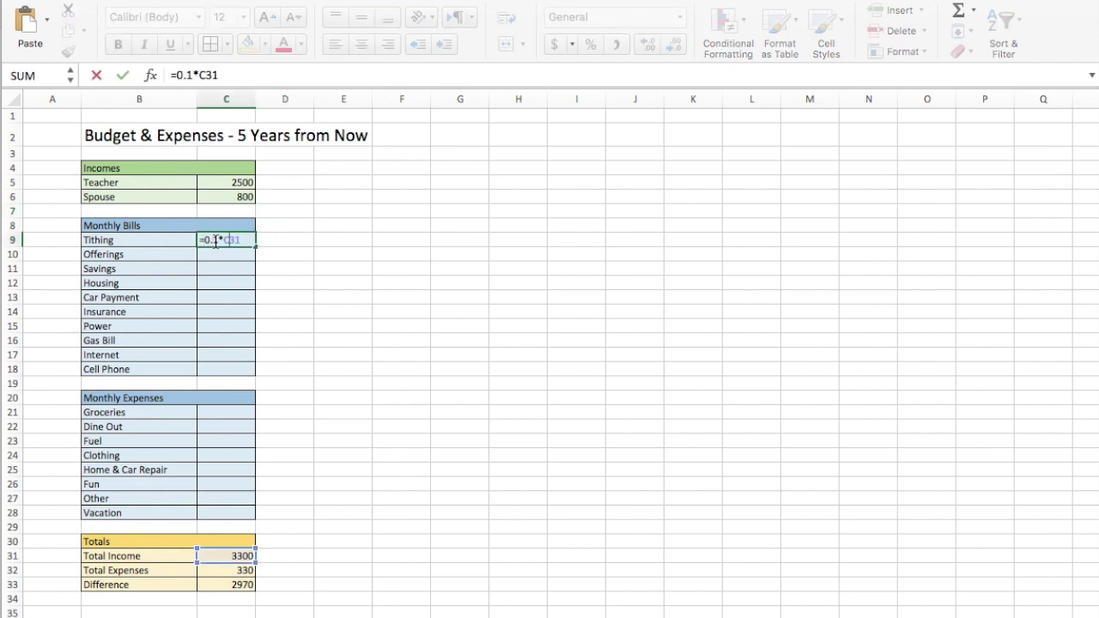
{"action": "left_click", "coordinate": [261, 240]}
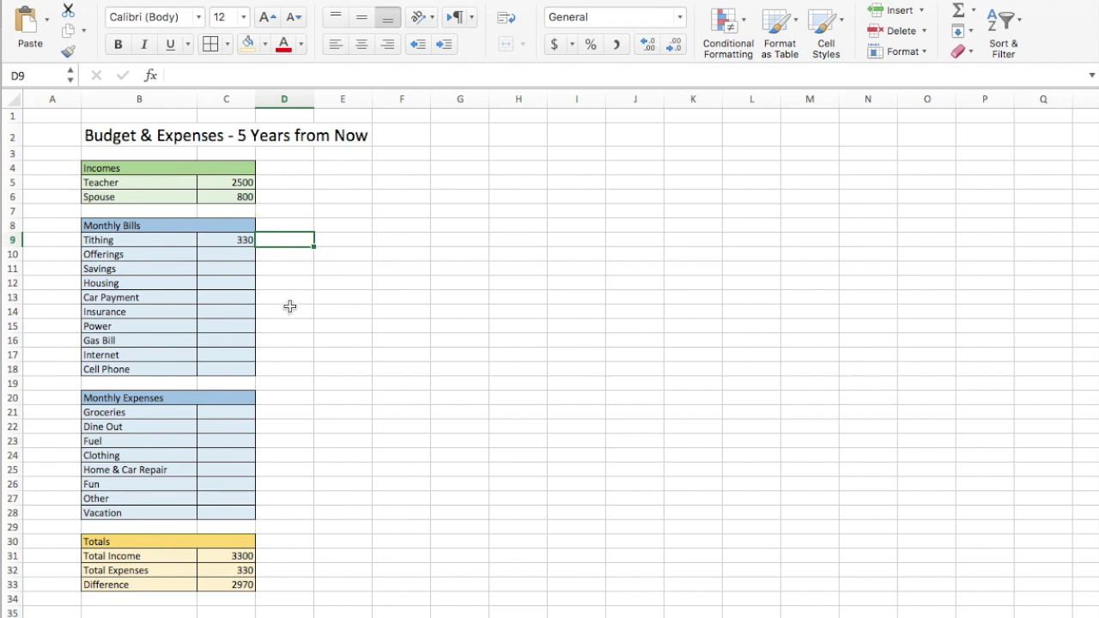
Enter the monthly bill amounts 40 for Offerings, 330 for Savings and 850 for Housing in C10 to C12
{"action": "left_click", "coordinate": [237, 255]}
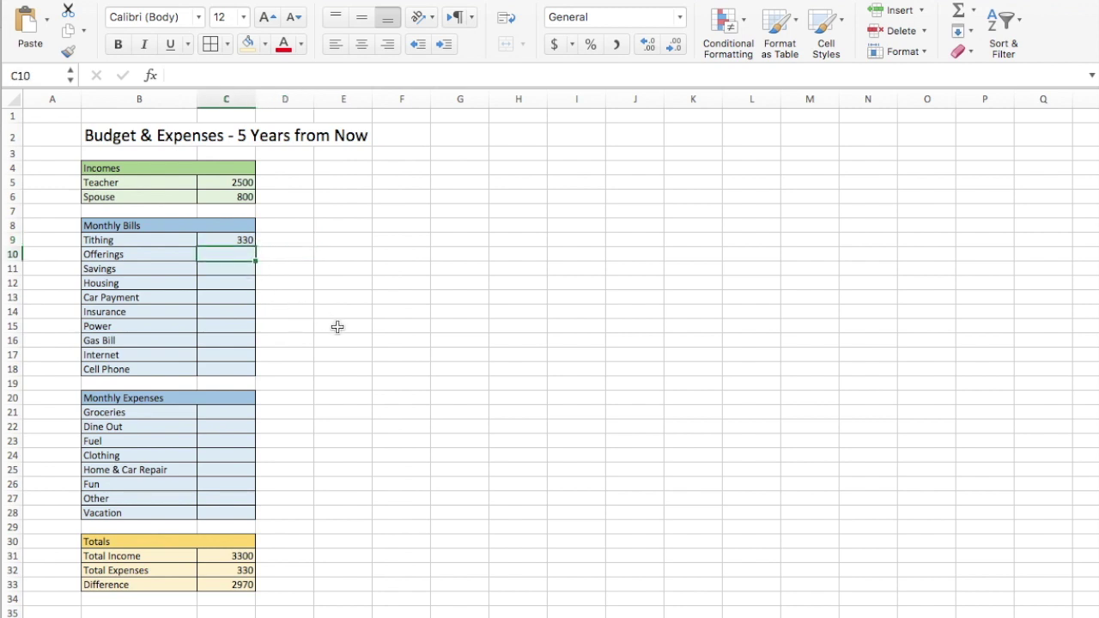
{"action": "type", "text": "40"}
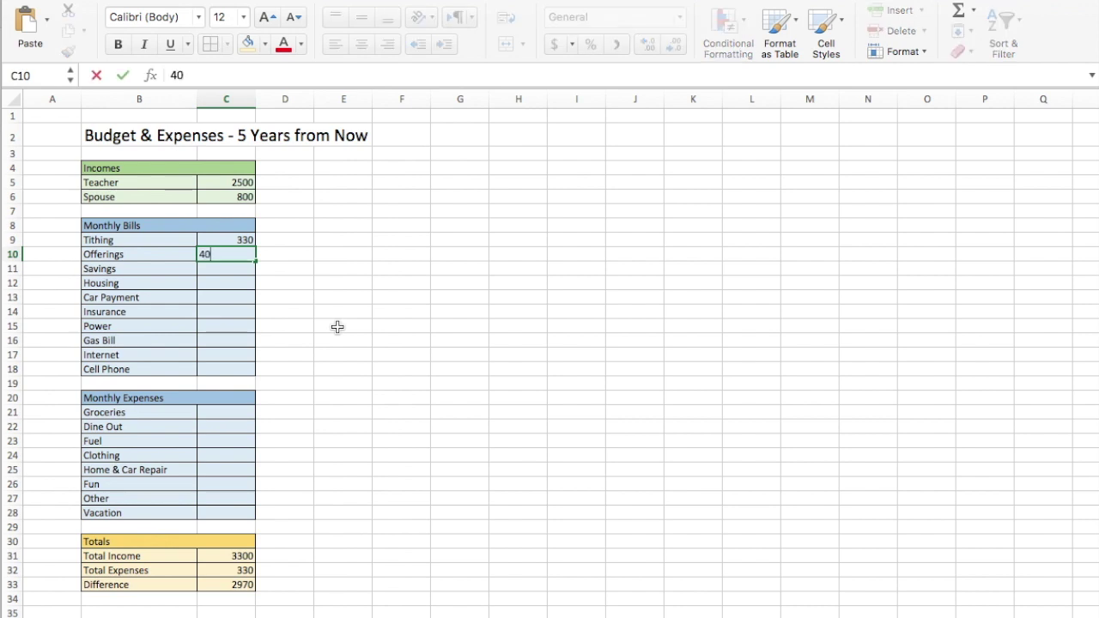
{"action": "key", "text": "Return"}
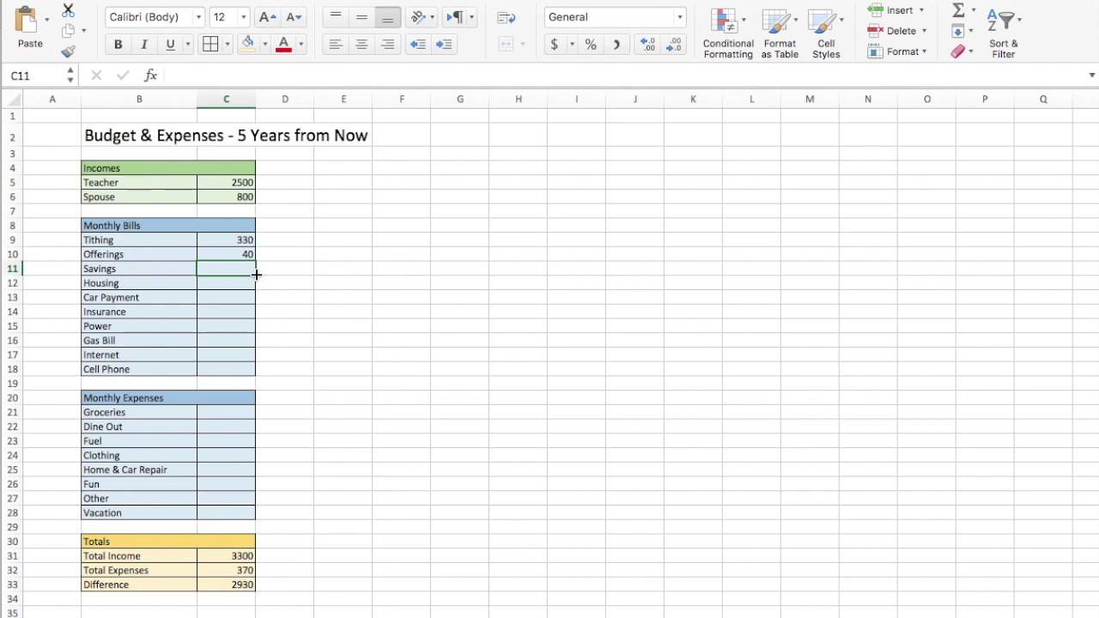
{"action": "type", "text": "330"}
{"action": "key", "text": "Return"}
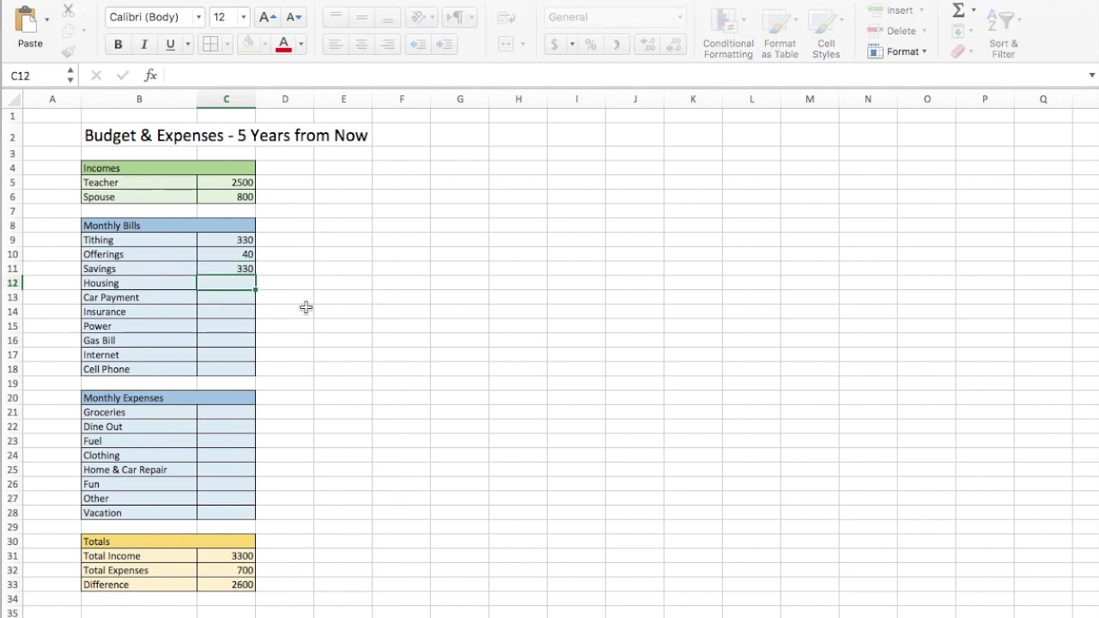
{"action": "type", "text": "850"}
{"action": "key", "text": "Return"}
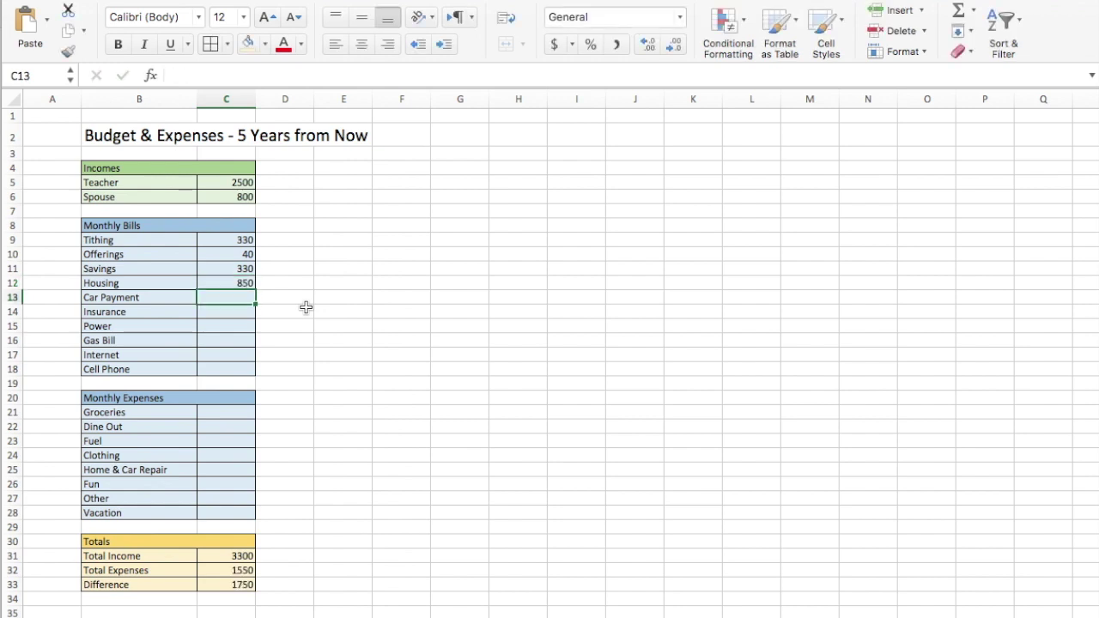
Enter 200 for Car Payment, 120 for Insurance and 50 for Power in C13 to C15
{"action": "type", "text": "200"}
{"action": "key", "text": "Return"}
{"action": "type", "text": "120"}
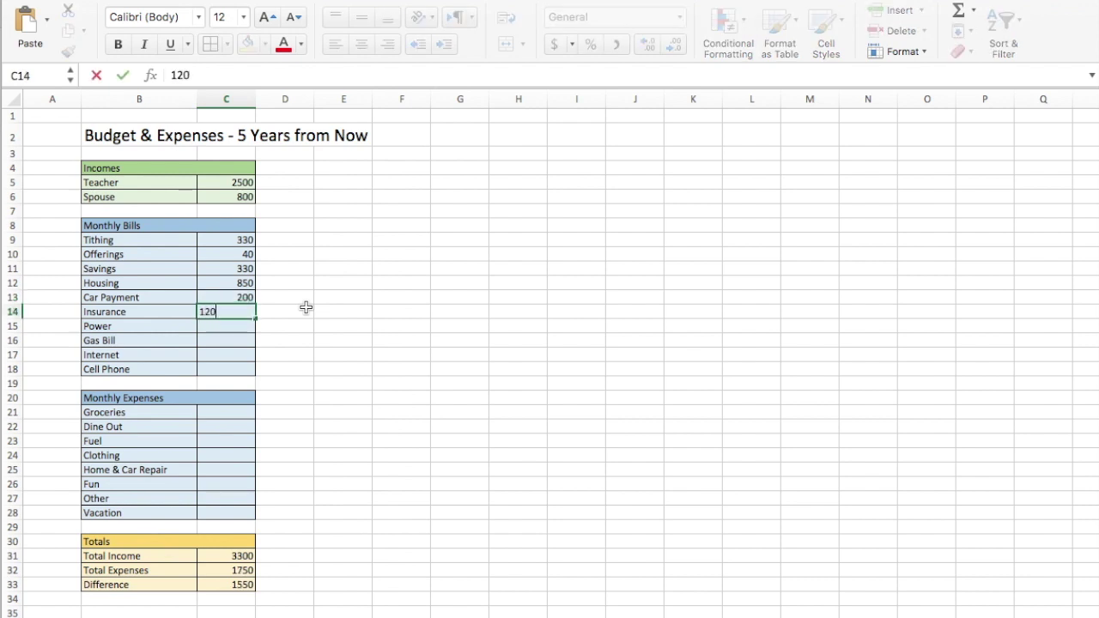
{"action": "key", "text": "Return"}
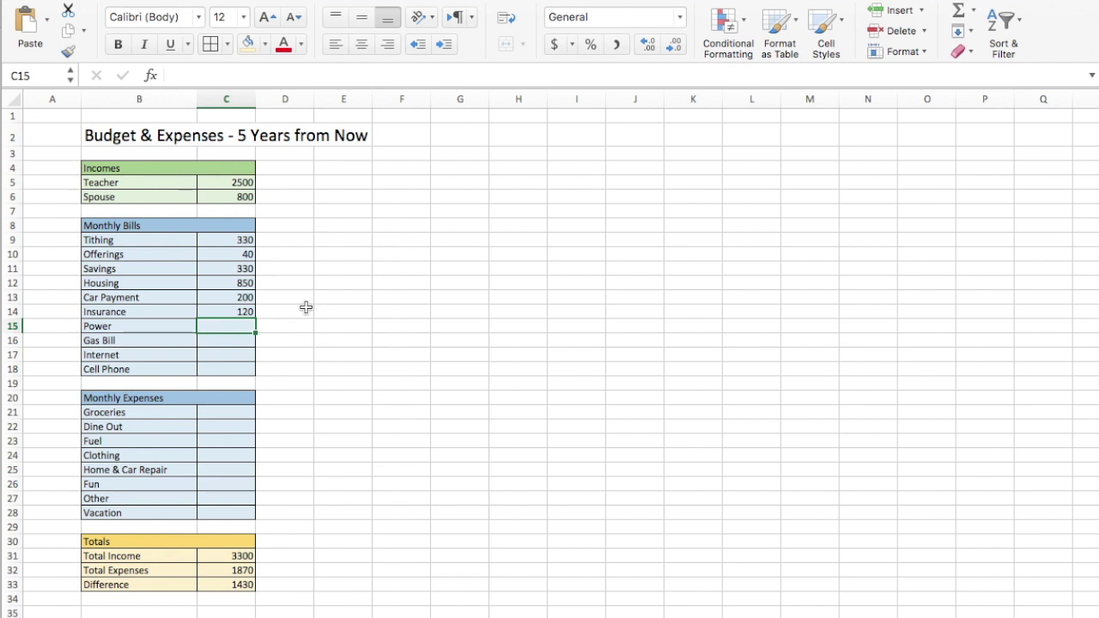
{"action": "type", "text": "50"}
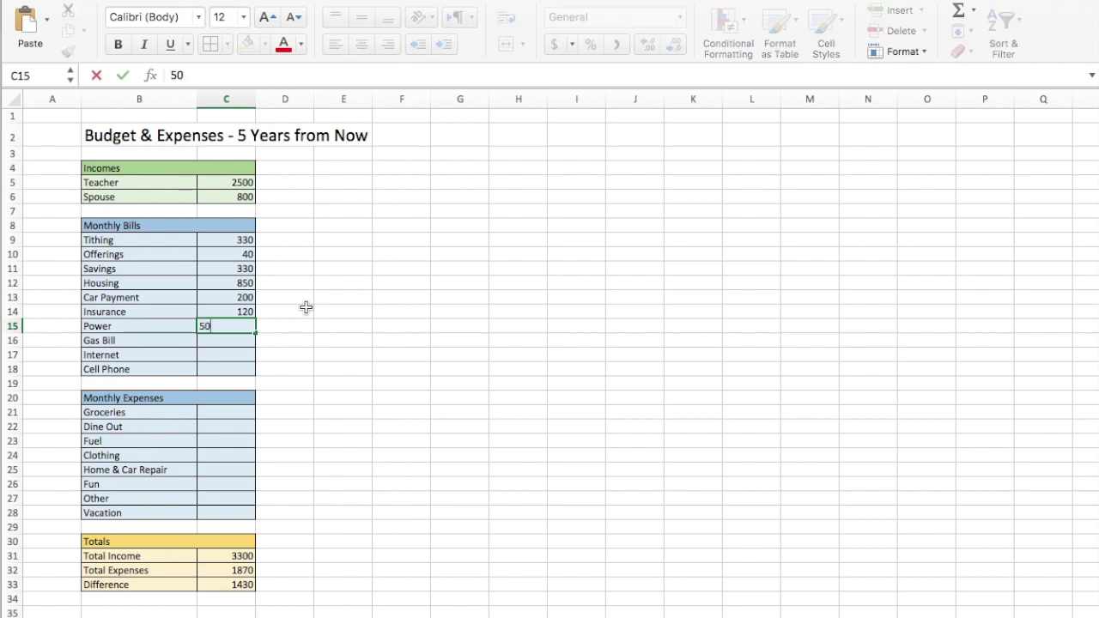
{"action": "key", "text": "Return"}
Enter 30 for Gas Bill, 30 for Internet and 50 for Cell Phone in C16 to C18
{"action": "type", "text": "30"}
{"action": "key", "text": "Return"}
{"action": "type", "text": "30"}
{"action": "key", "text": "Return"}
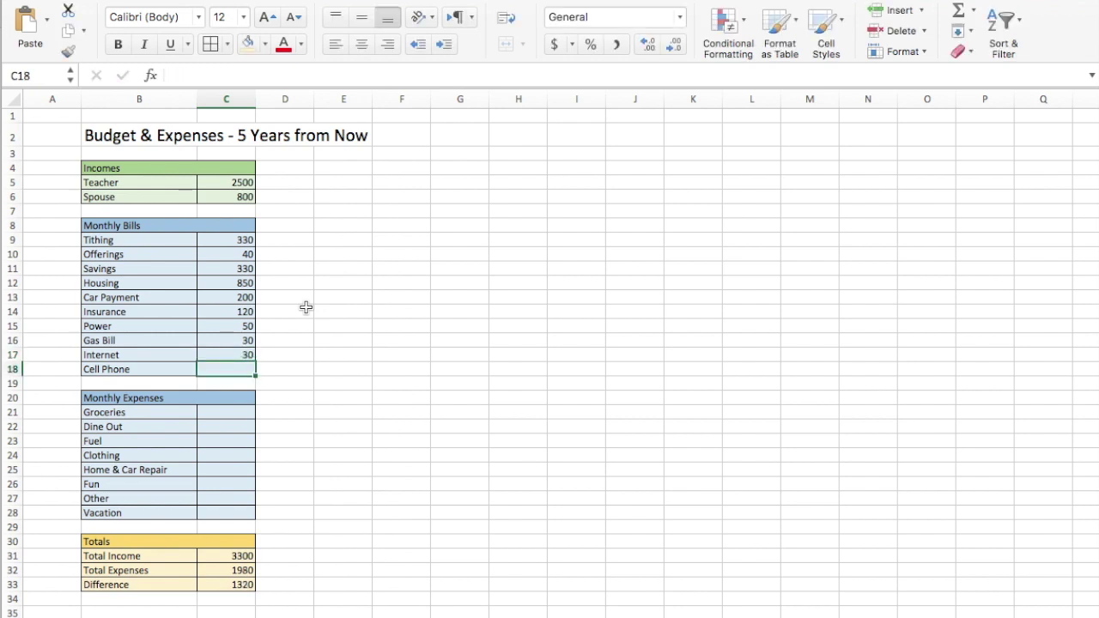
{"action": "type", "text": "50"}
{"action": "key", "text": "Return"}
Enter the monthly expense amounts 500 for Groceries, 75 for Dine Out, 75 for Fuel and 70 for Clothing in C21 to C24
{"action": "key", "text": "Return"}
{"action": "key", "text": "Return"}
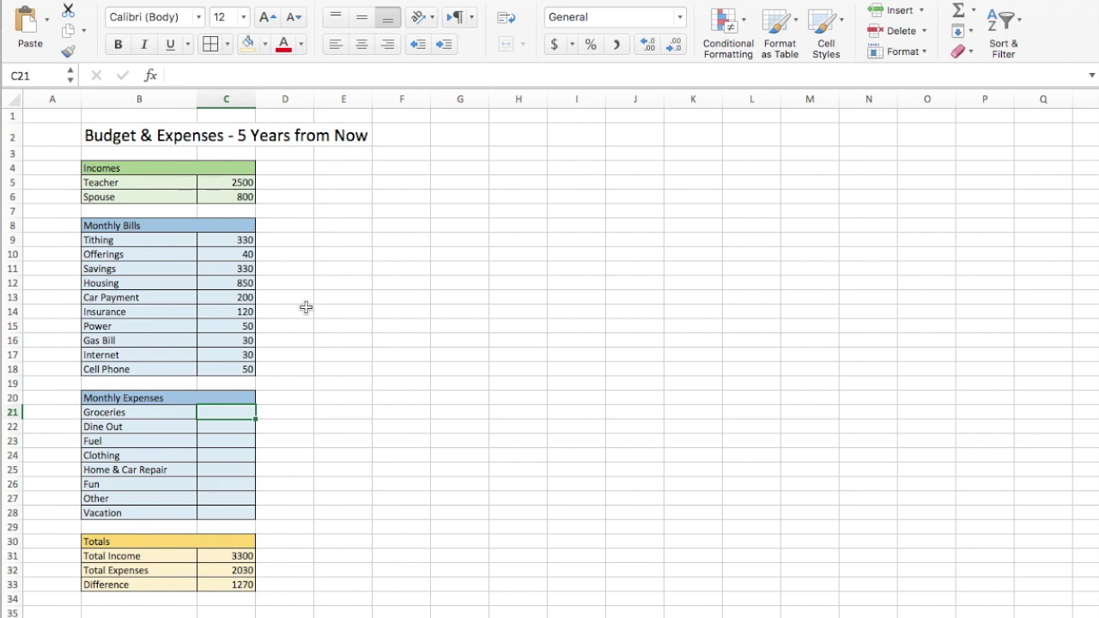
{"action": "type", "text": "500"}
{"action": "key", "text": "Return"}
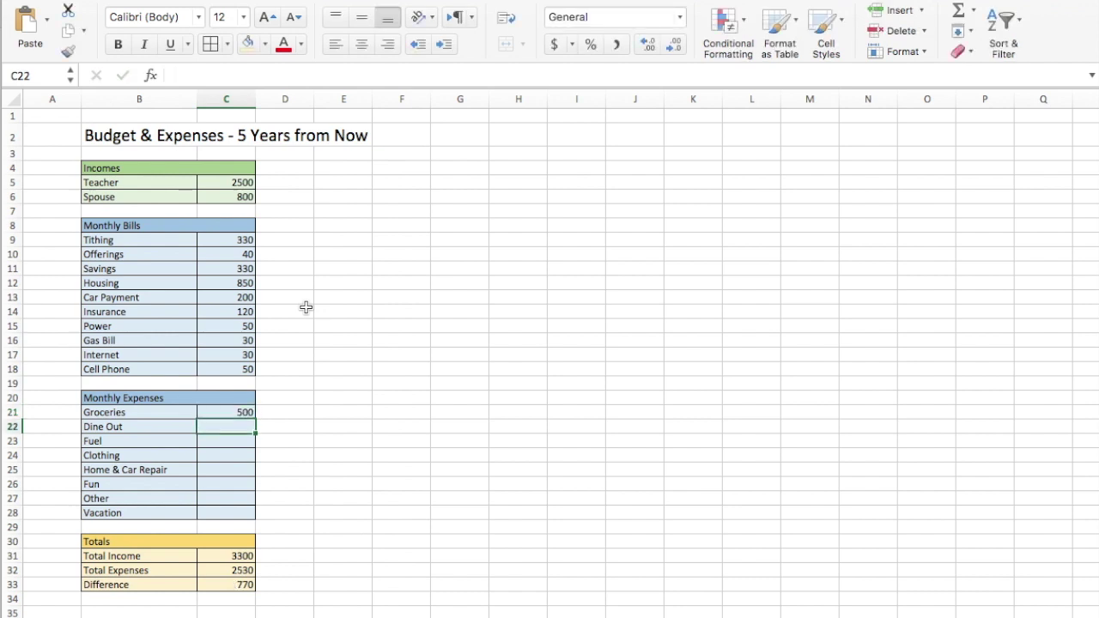
{"action": "type", "text": "75"}
{"action": "key", "text": "Return"}
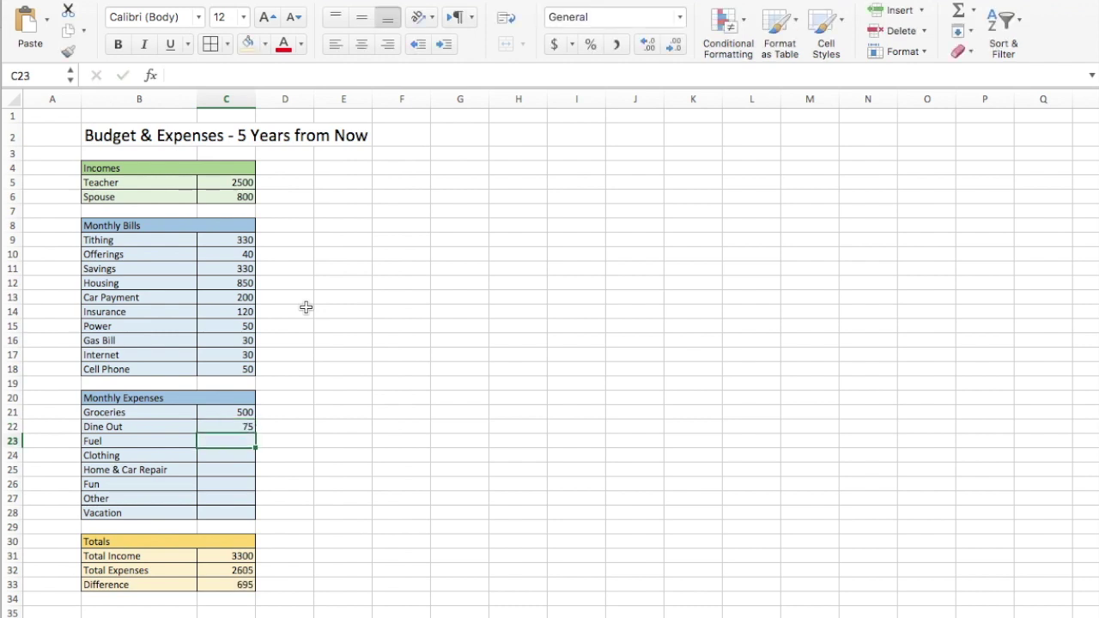
{"action": "type", "text": "75"}
{"action": "key", "text": "Return"}
{"action": "type", "text": "70"}
{"action": "key", "text": "Return"}
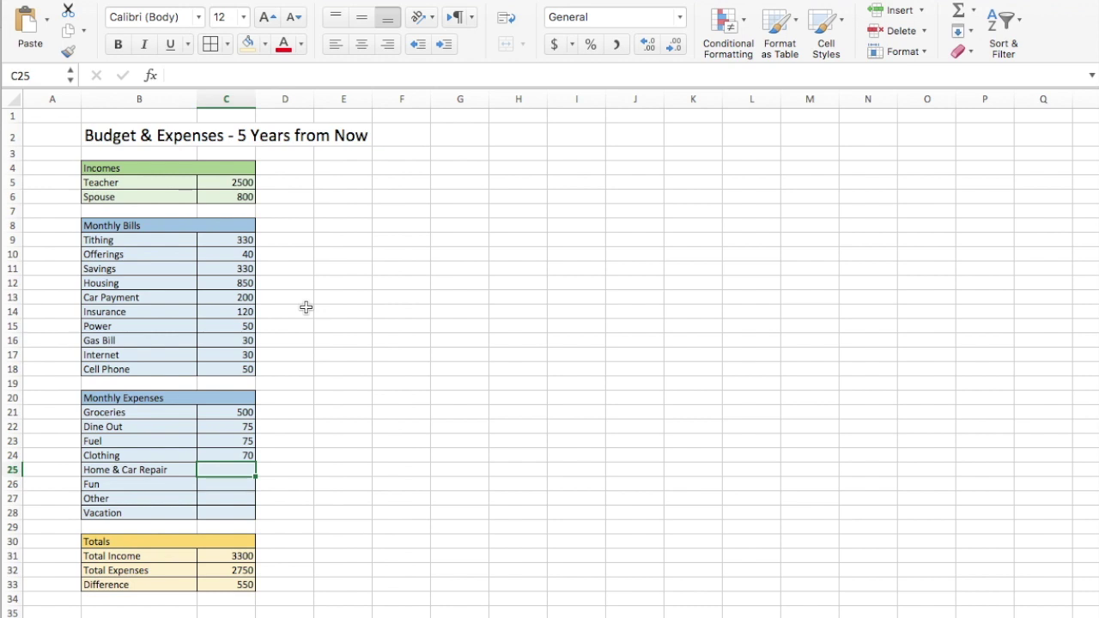
Enter 150 for Home & Car Repair, 100 for Fun and 100 for Other in C25 to C27
{"action": "type", "text": "150"}
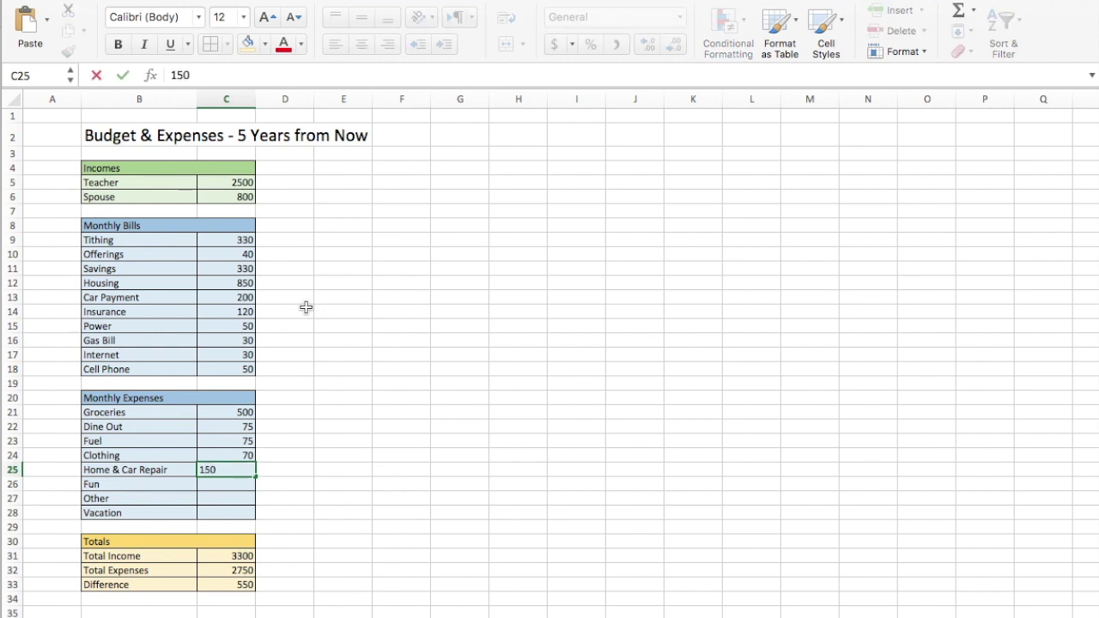
{"action": "key", "text": "Return"}
{"action": "key", "text": "Up"}
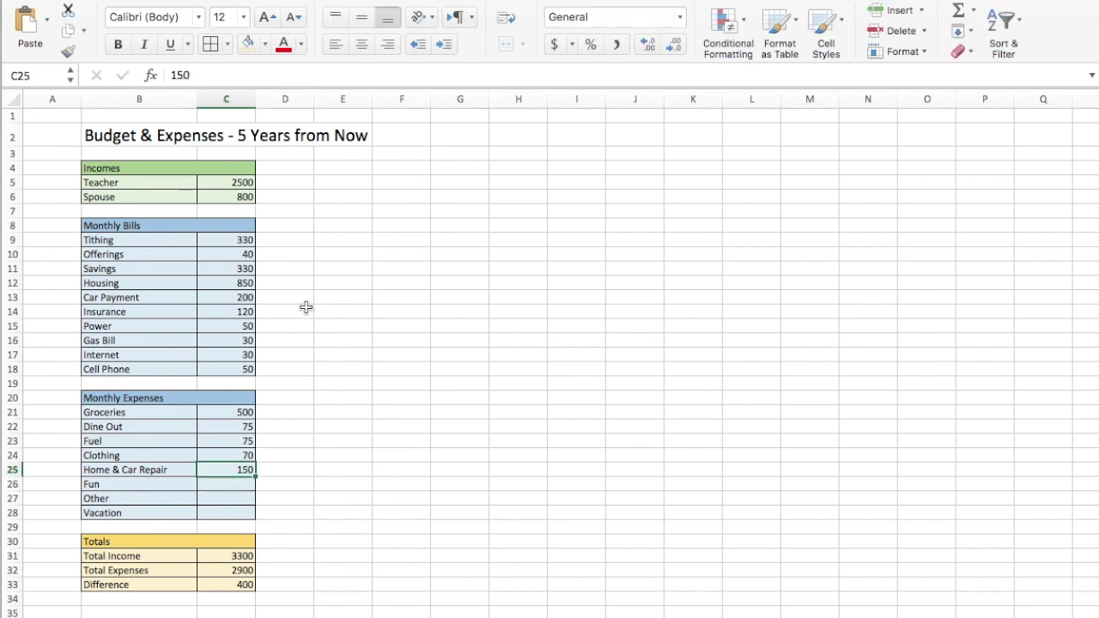
{"action": "key", "text": "Down"}
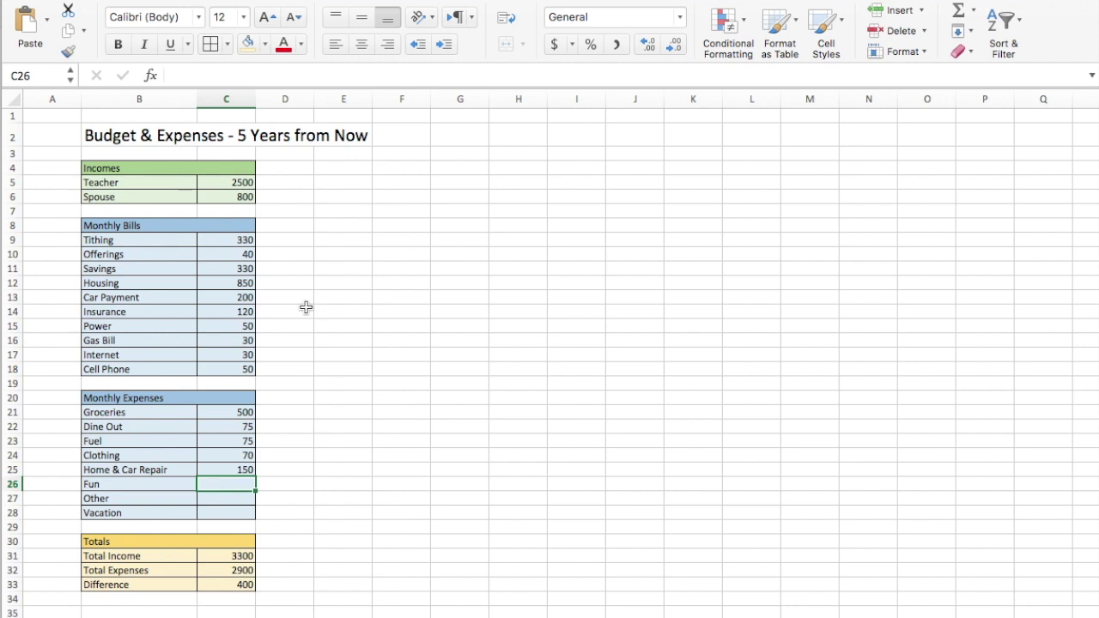
{"action": "type", "text": "100"}
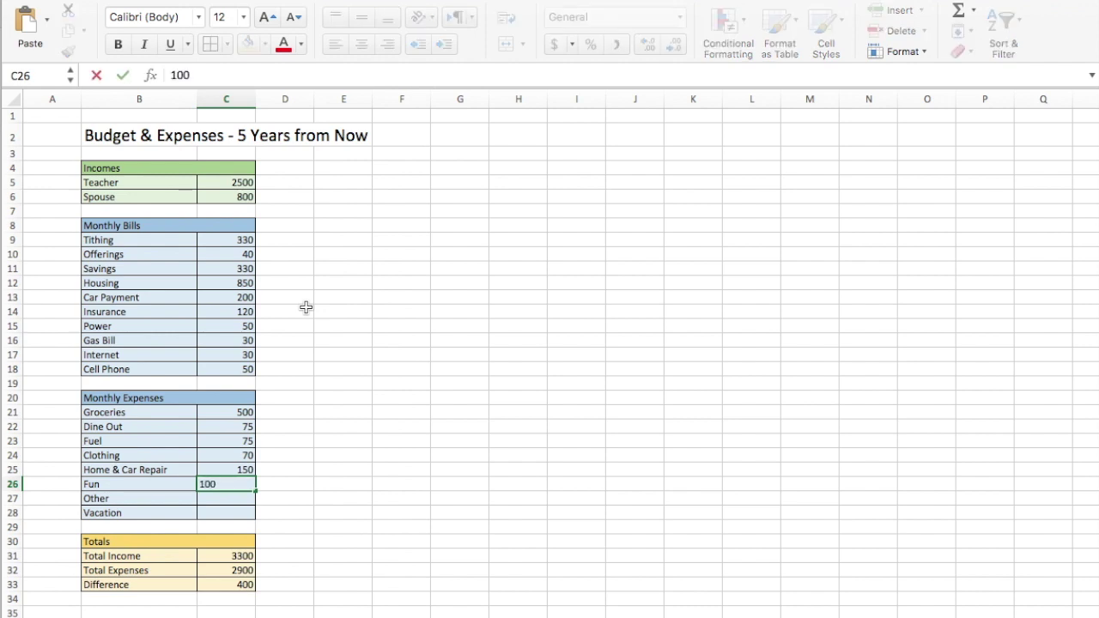
{"action": "key", "text": "Return"}
{"action": "type", "text": "100"}
{"action": "key", "text": "Return"}
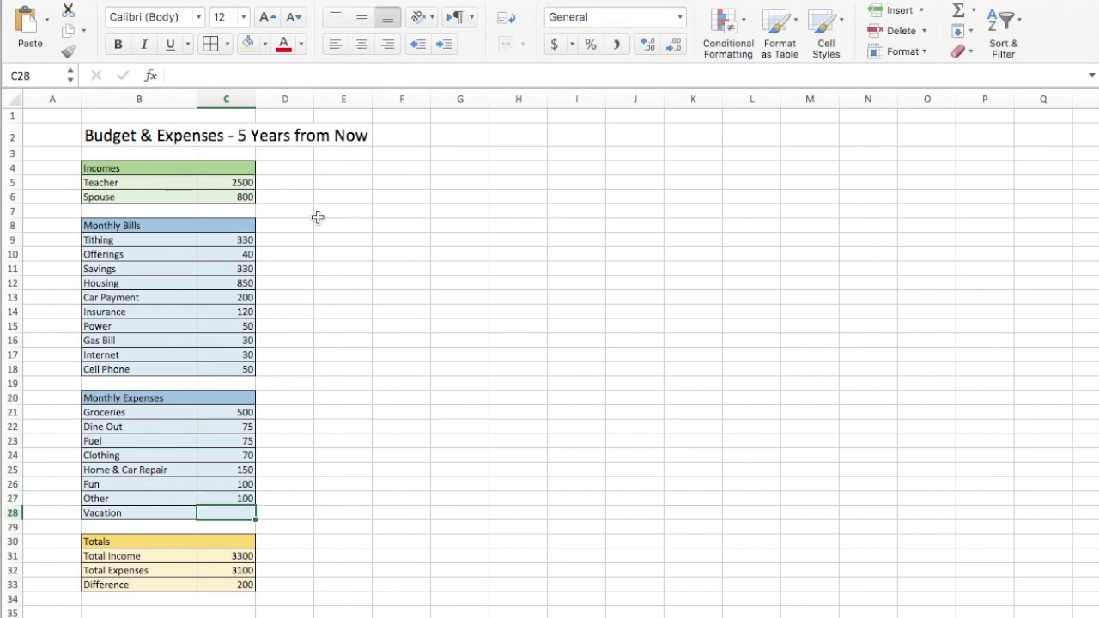
Enter 200 as the Vacation amount in C28
{"action": "left_click", "coordinate": [137, 514]}
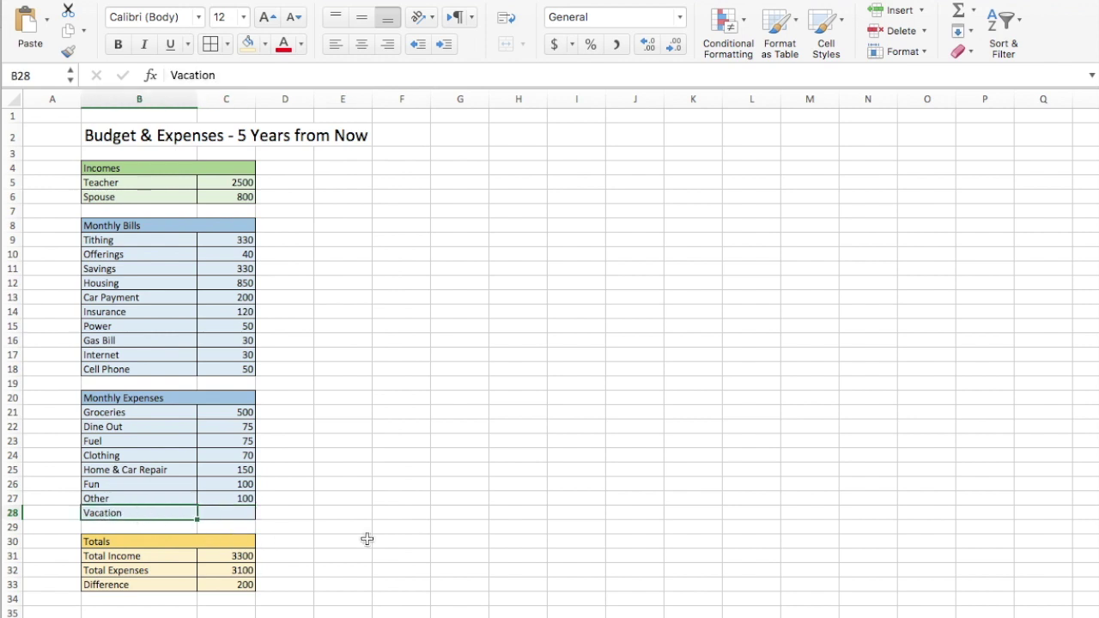
{"action": "left_click", "coordinate": [288, 514]}
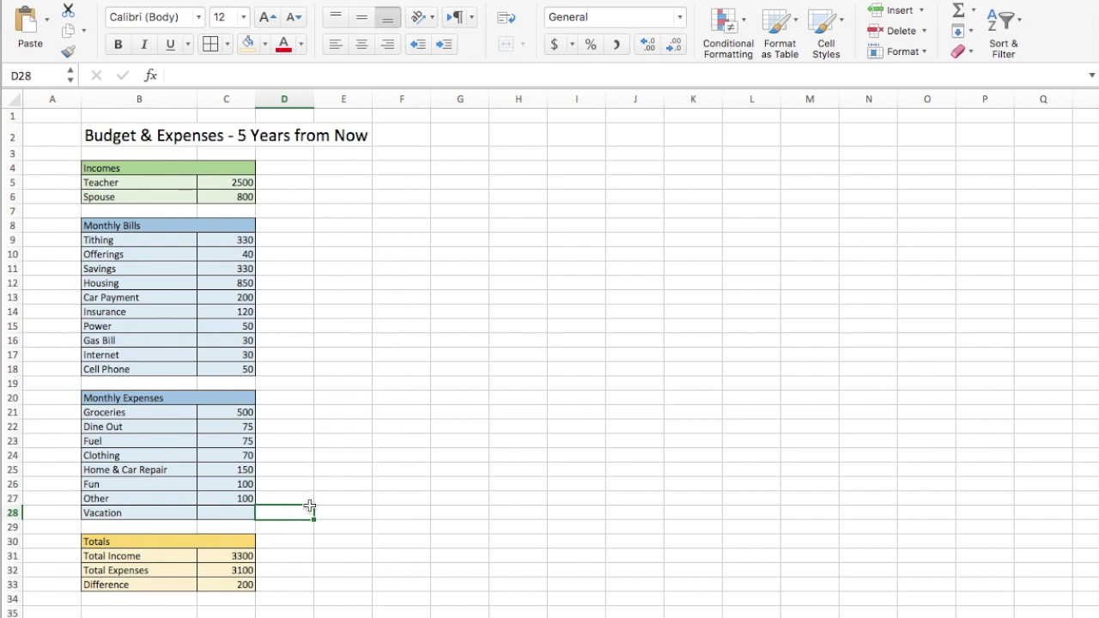
{"action": "left_click", "coordinate": [243, 513]}
{"action": "type", "text": "200"}
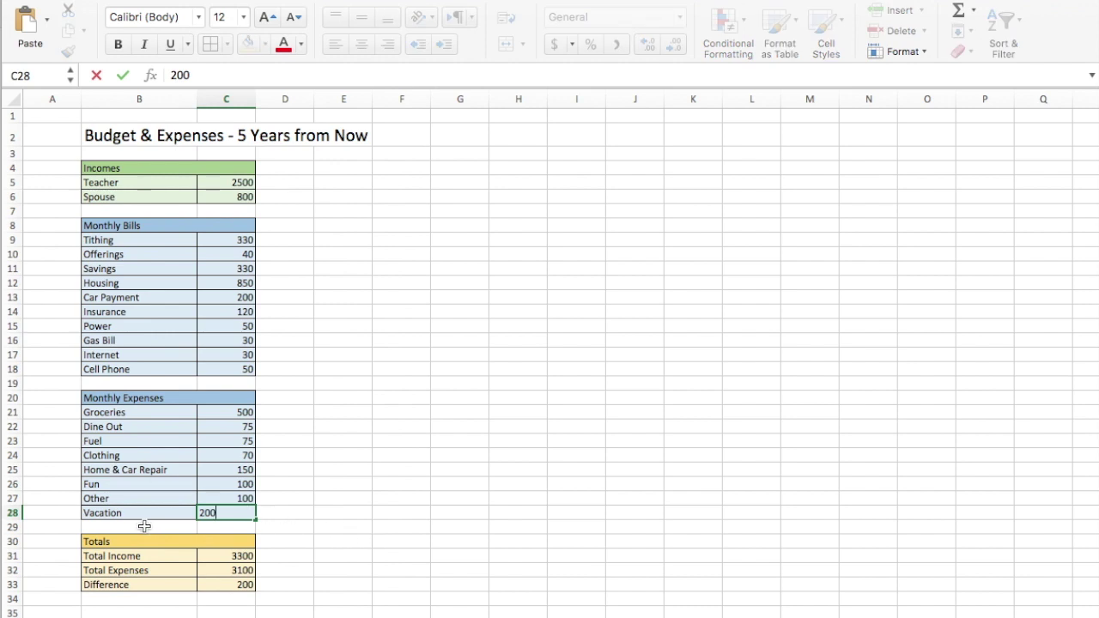
{"action": "key", "text": "Return"}
{"action": "left_click", "coordinate": [294, 518]}
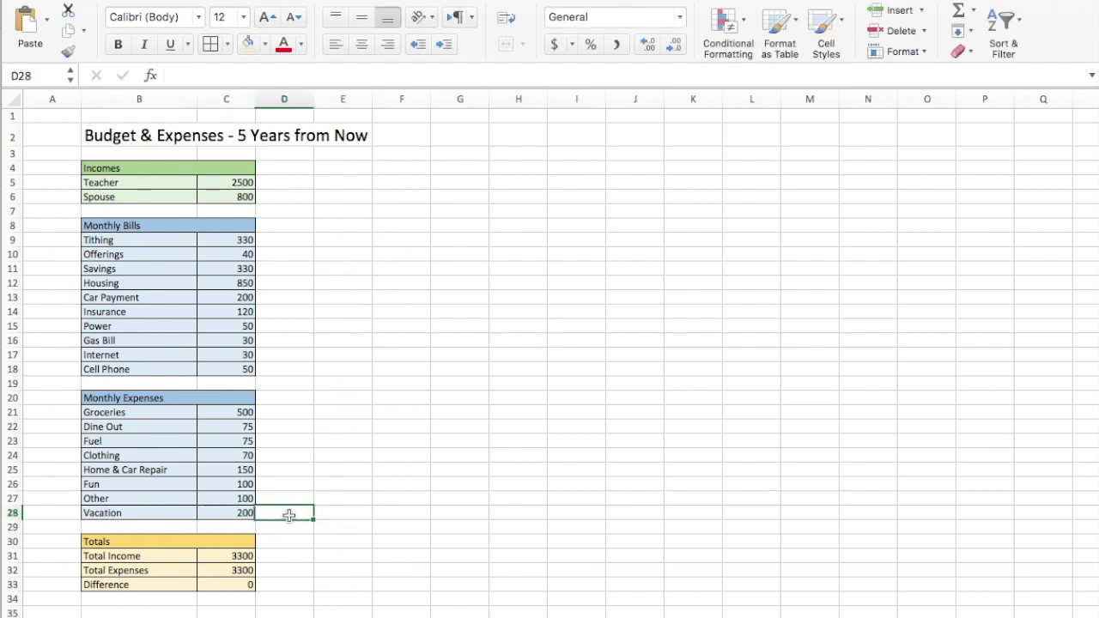
Review the Total Income, Total Expenses and Difference cells C31 to C33
{"action": "left_click", "coordinate": [294, 531]}
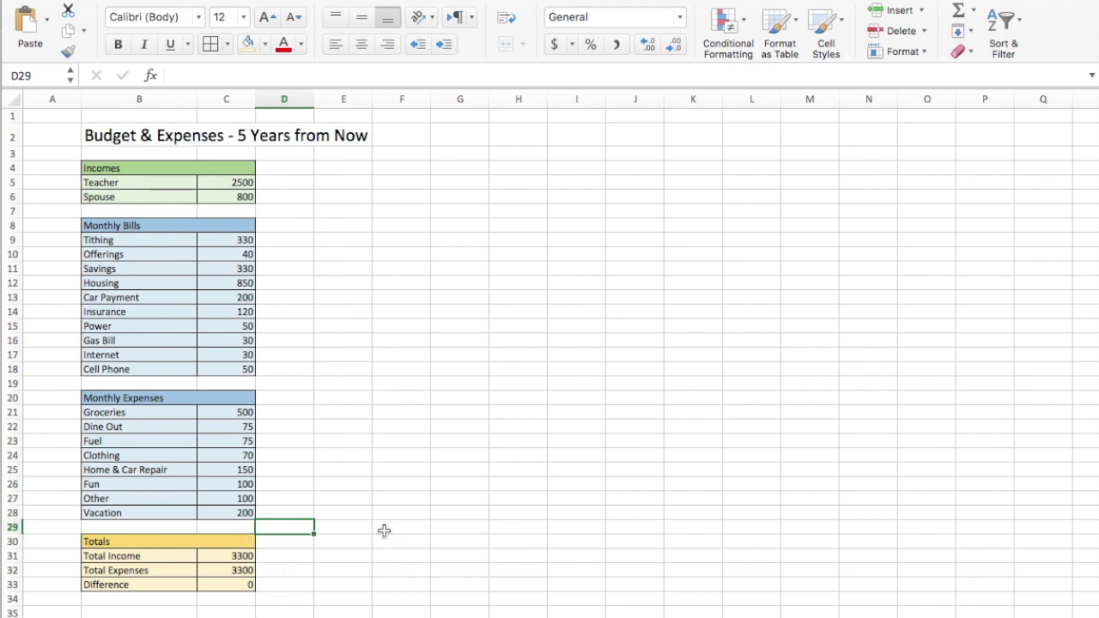
{"action": "left_click", "coordinate": [345, 530]}
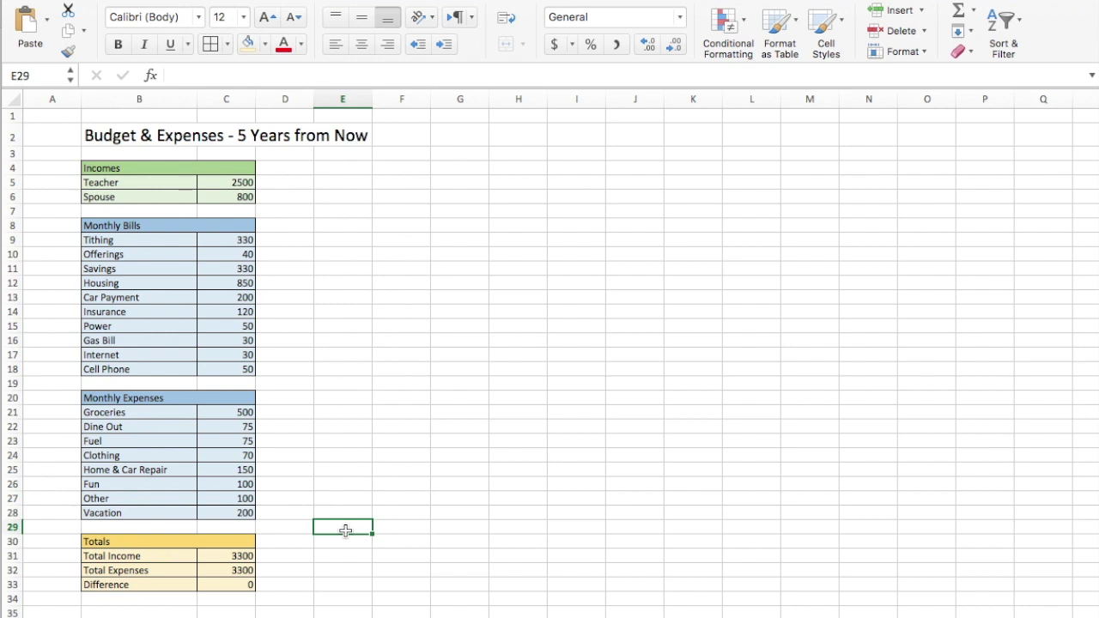
{"action": "left_click", "coordinate": [245, 554]}
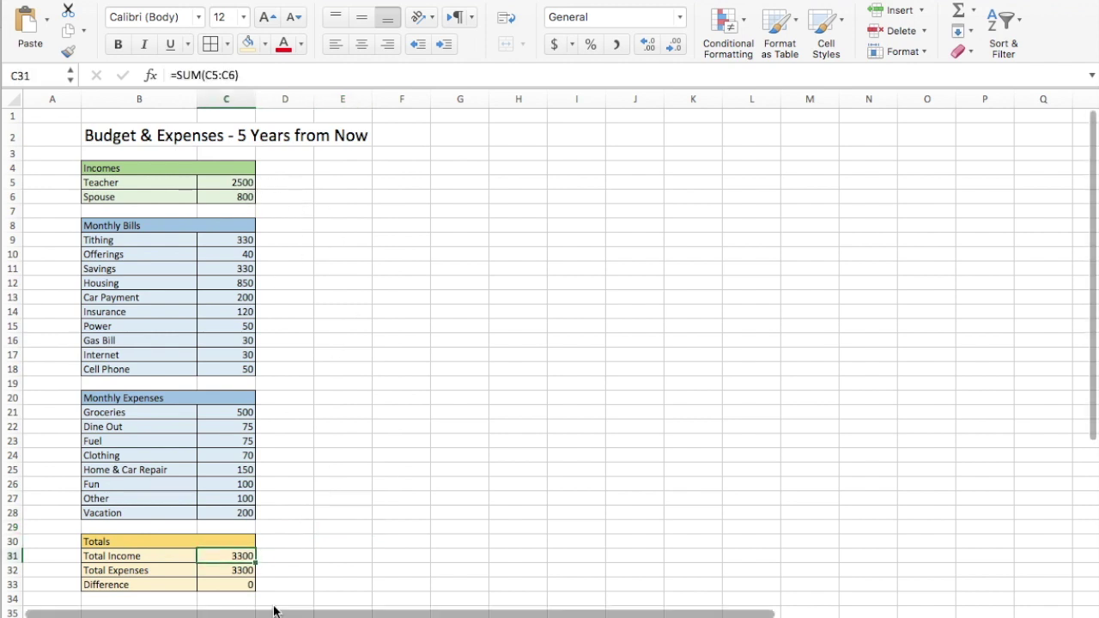
{"action": "left_click", "coordinate": [245, 571]}
{"action": "left_click", "coordinate": [232, 584]}
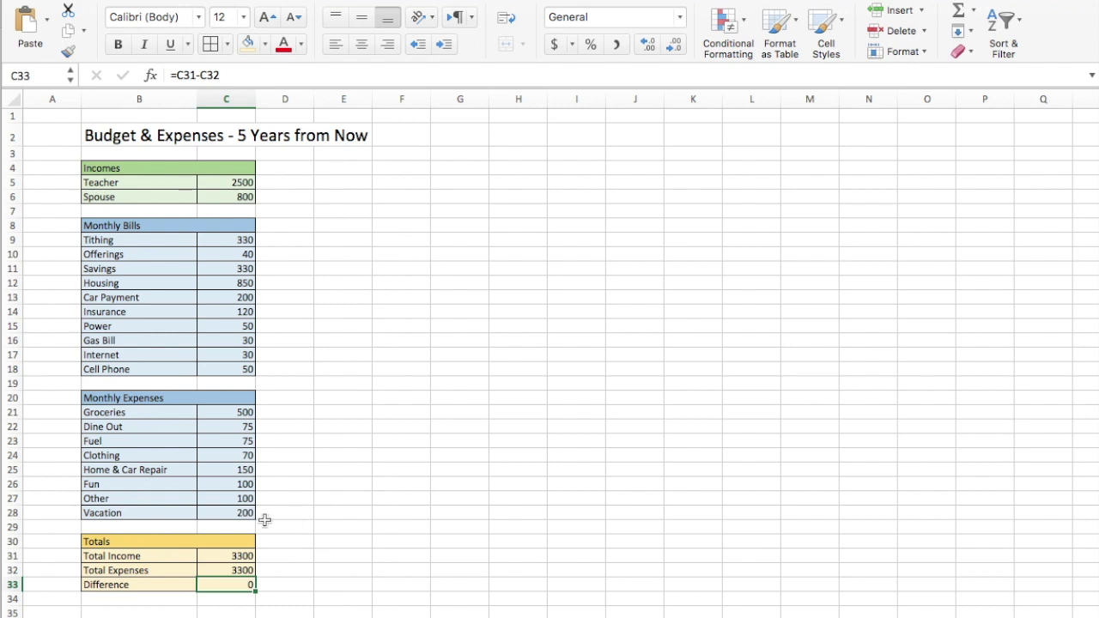
Set the Vacation amount in C28 to 100 and check the Difference cell C33
{"action": "left_click", "coordinate": [235, 510]}
{"action": "type", "text": "1"}
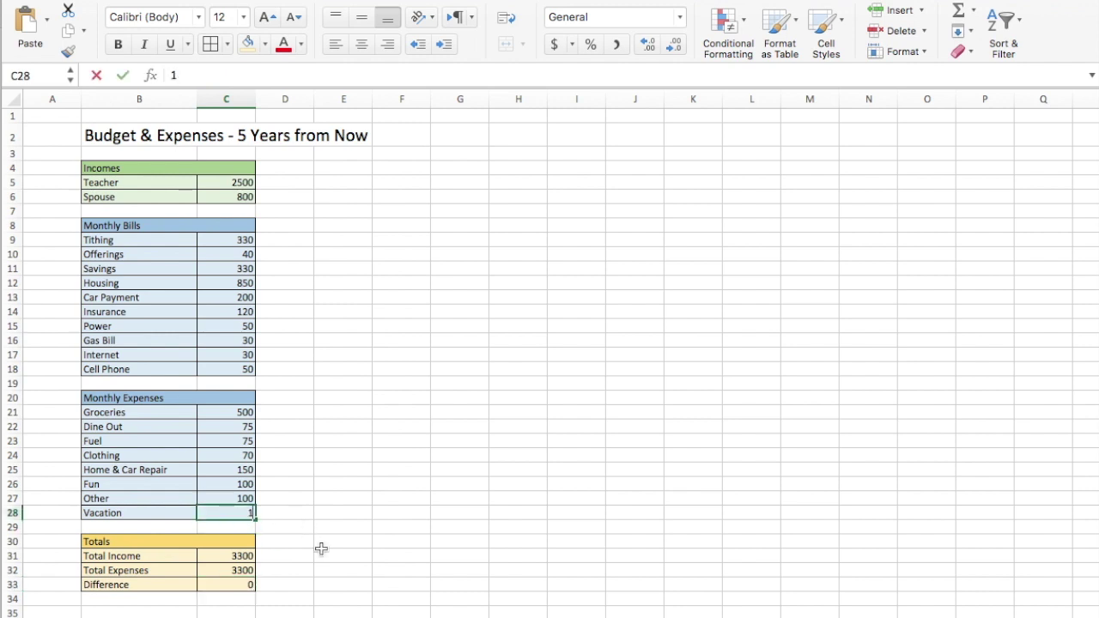
{"action": "left_click", "coordinate": [284, 512]}
{"action": "left_click", "coordinate": [246, 587]}
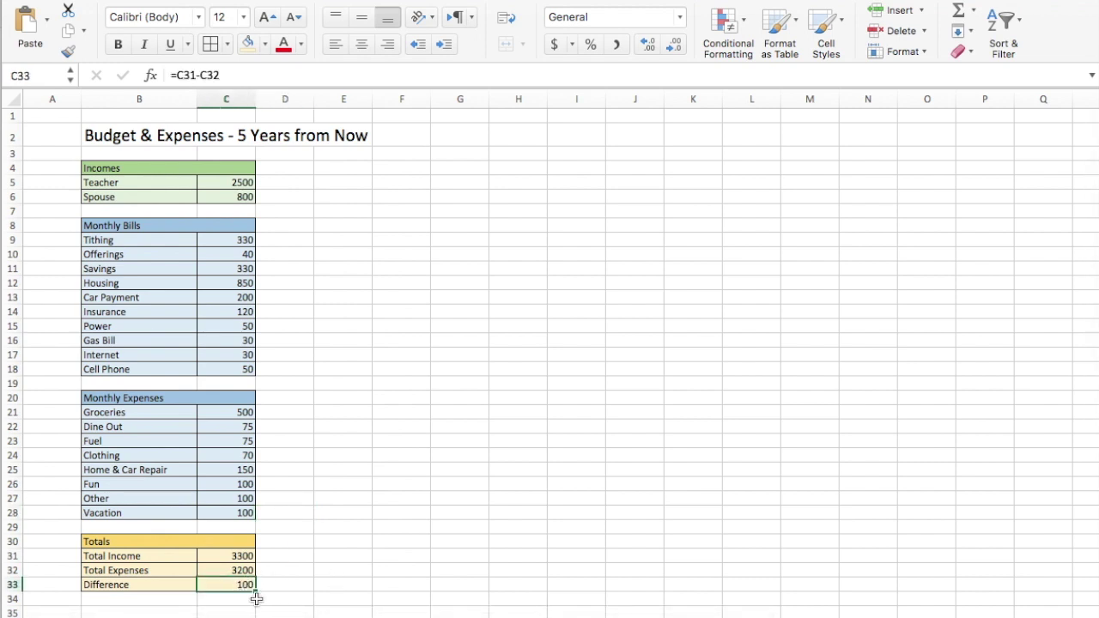
Set the Savings amount in C11 to 430 and check the Difference in the Totals section
{"action": "double_click", "coordinate": [239, 268]}
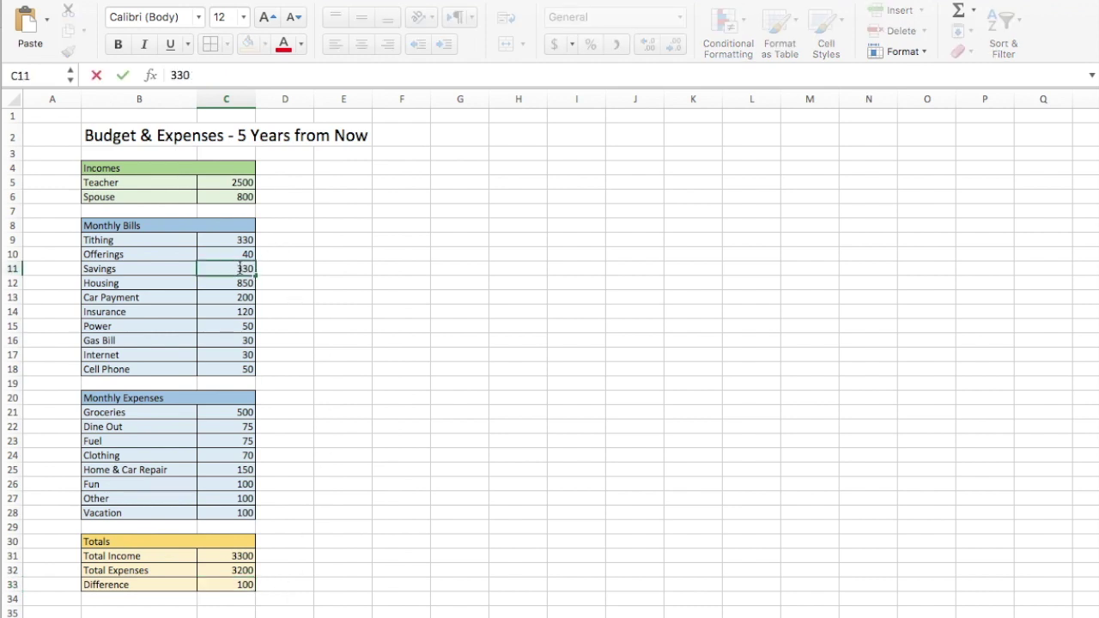
{"action": "key", "text": "BackSpace"}
{"action": "type", "text": "4"}
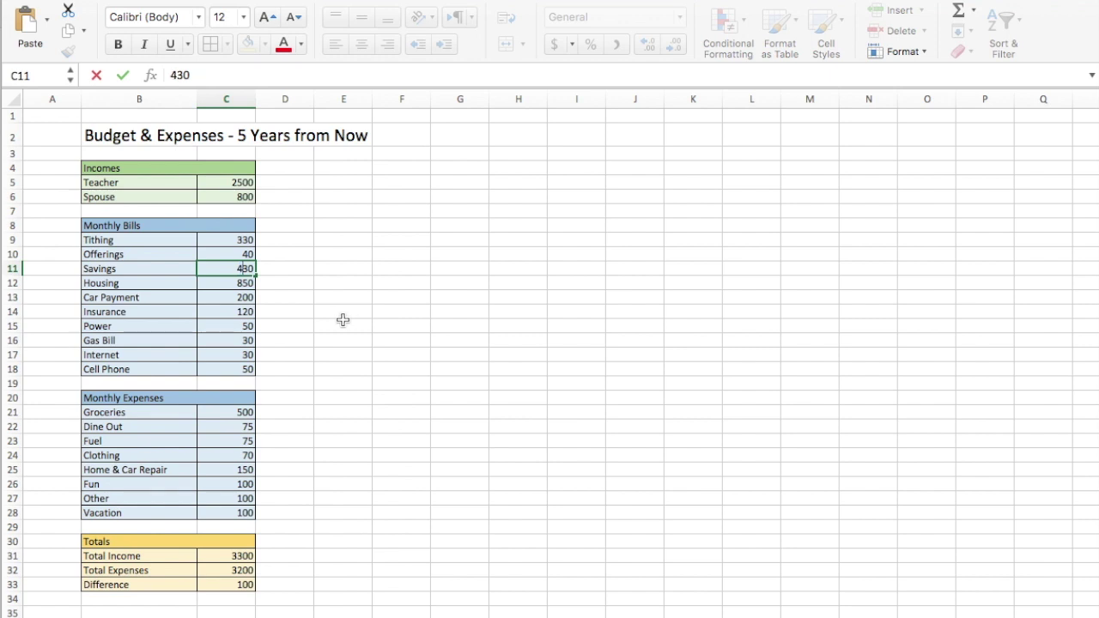
{"action": "left_click", "coordinate": [292, 297]}
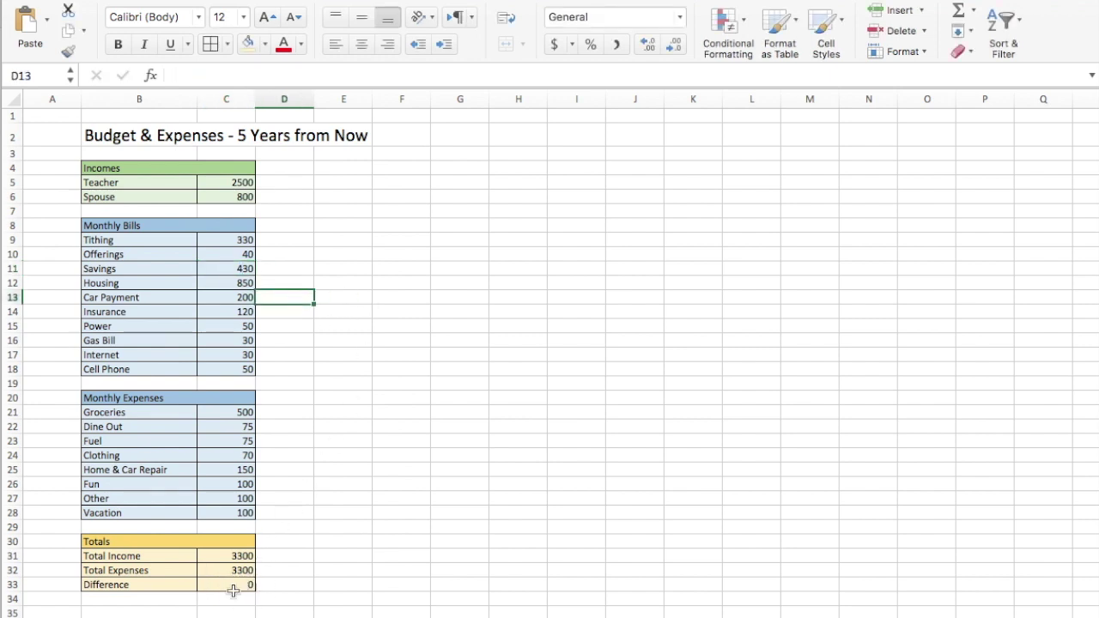
{"action": "left_click", "coordinate": [275, 574]}
{"action": "left_click", "coordinate": [275, 586]}
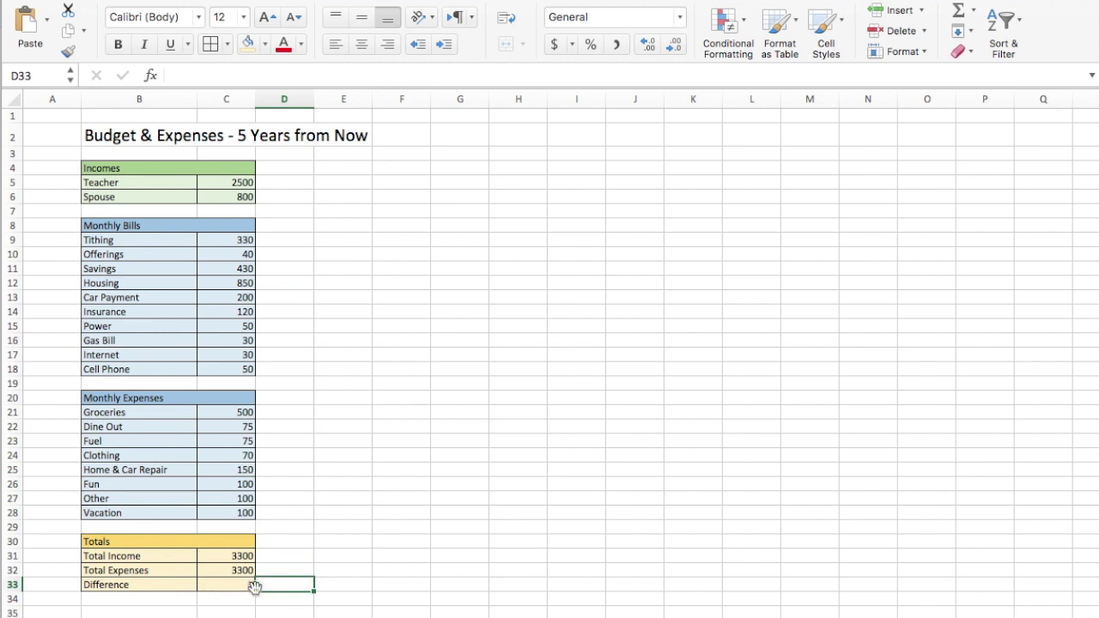
Review the Savings, Home & Car Repair and Vacation amounts in C11, C25 and C28
{"action": "left_click", "coordinate": [213, 268]}
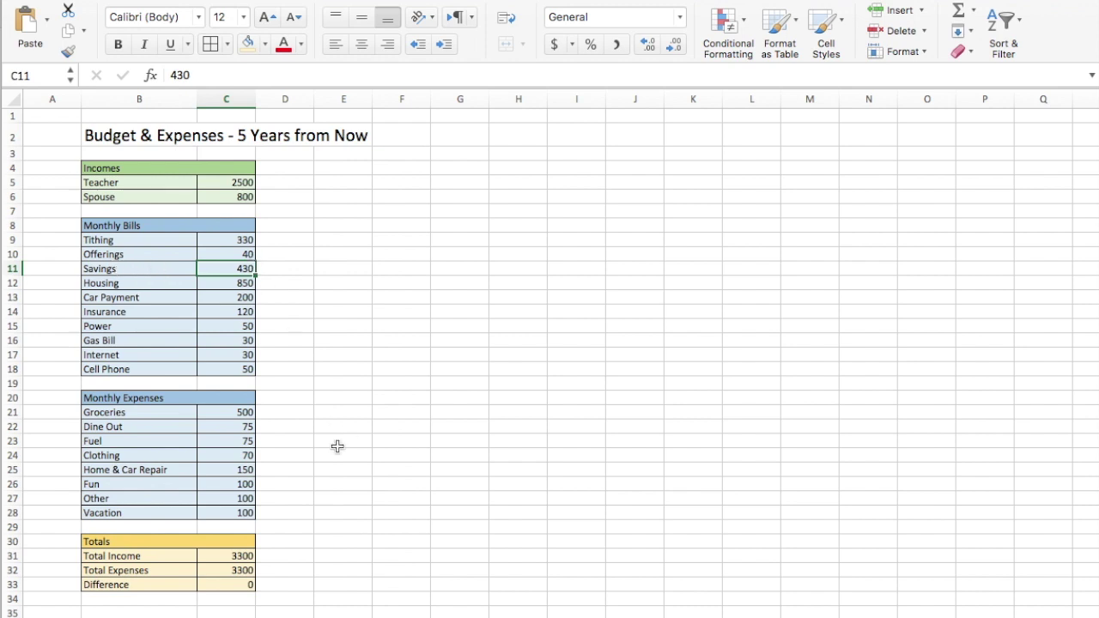
{"action": "left_click", "coordinate": [232, 515]}
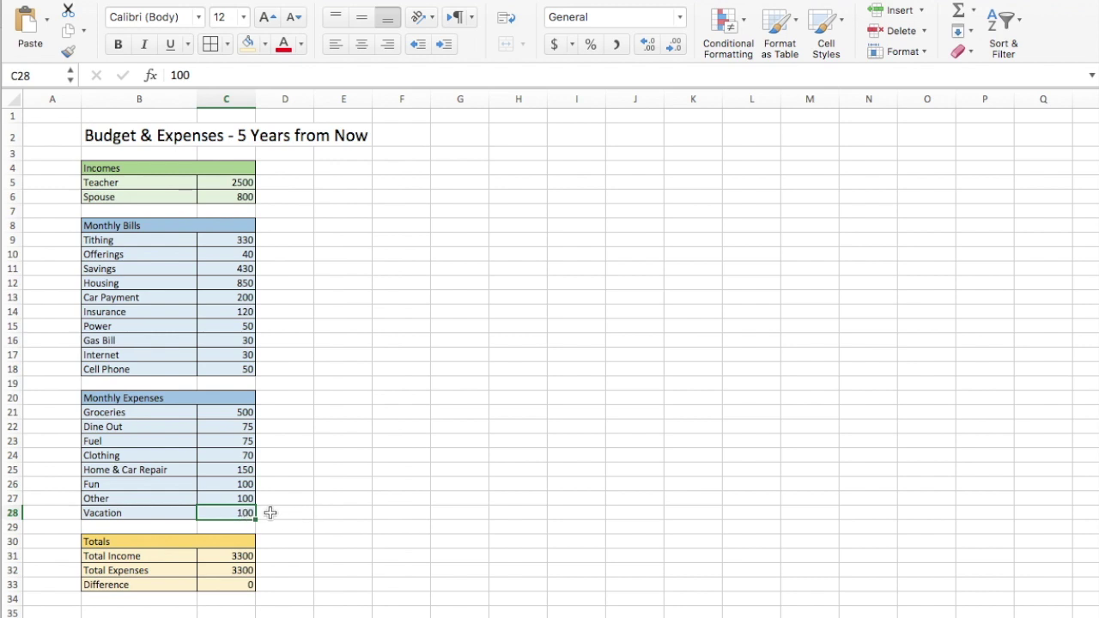
{"action": "left_click", "coordinate": [252, 471]}
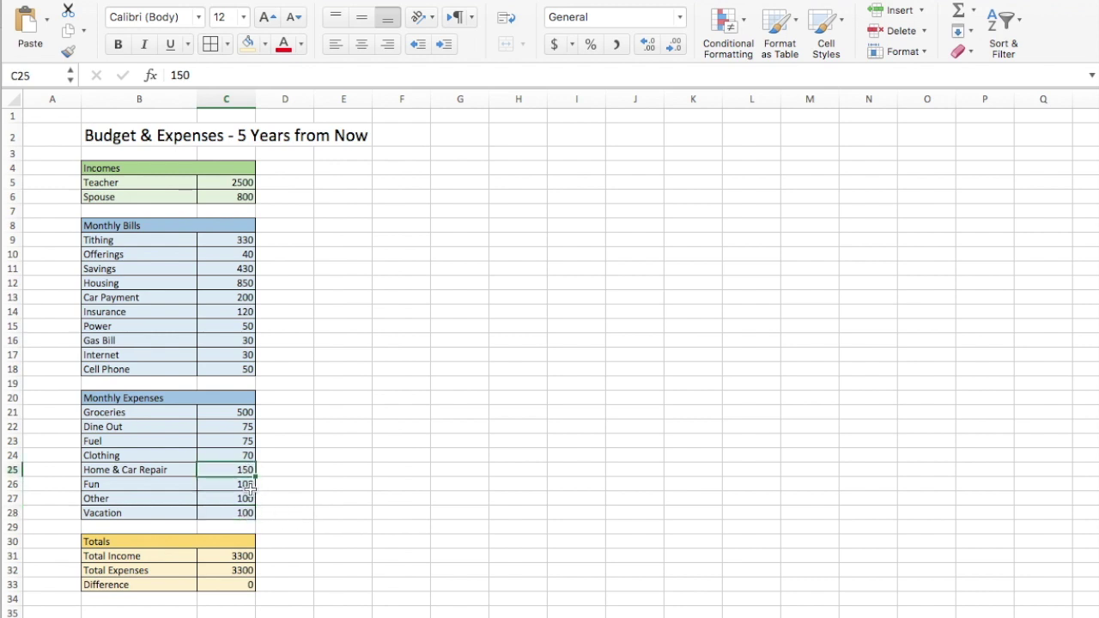
{"action": "left_click", "coordinate": [248, 513]}
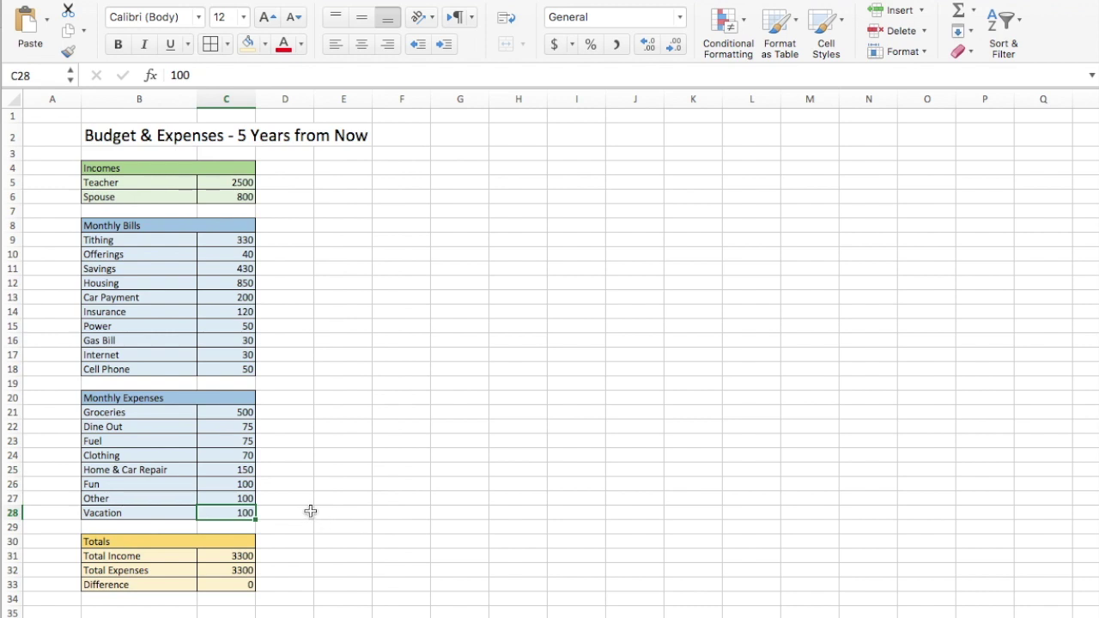
{"action": "left_click", "coordinate": [302, 499]}
{"action": "left_click", "coordinate": [433, 500]}
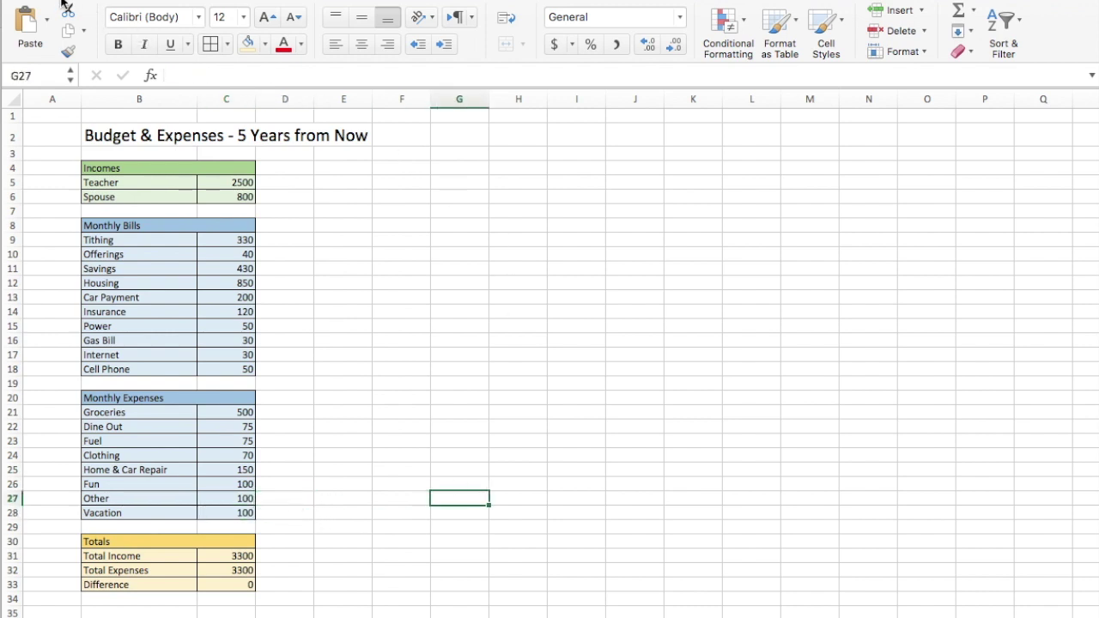
Check the file-naming rule in the assignment instructions and save the workbook to the Desktop as LifePlan_ followed by the student's name
{"action": "key", "text": "super+s"}
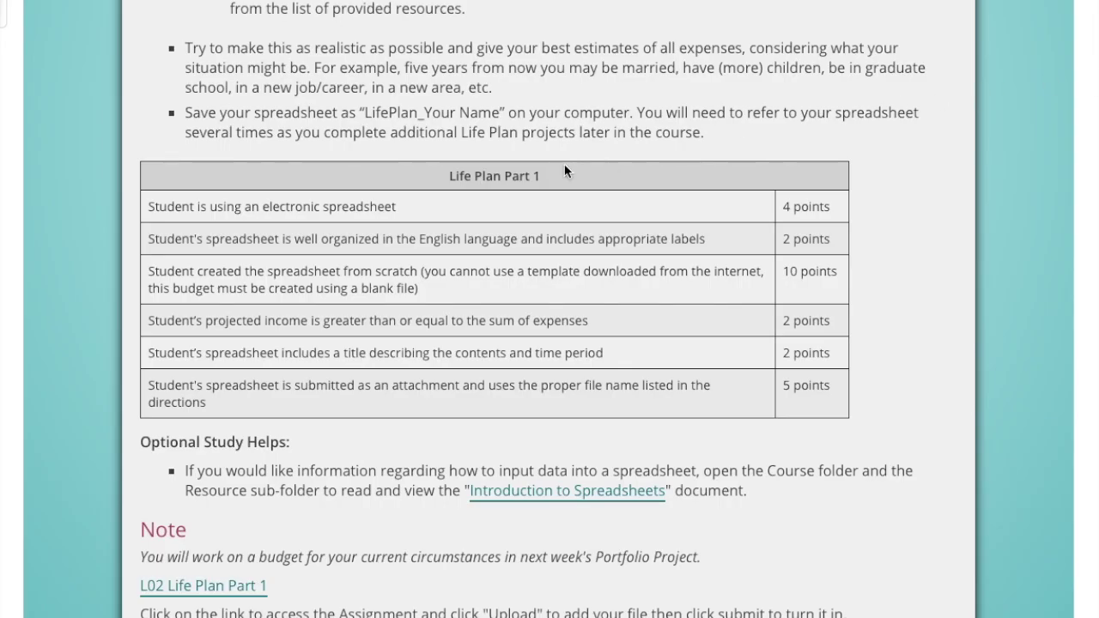
{"action": "left_click_drag", "start_coordinate": [364, 113], "coordinate": [511, 112]}
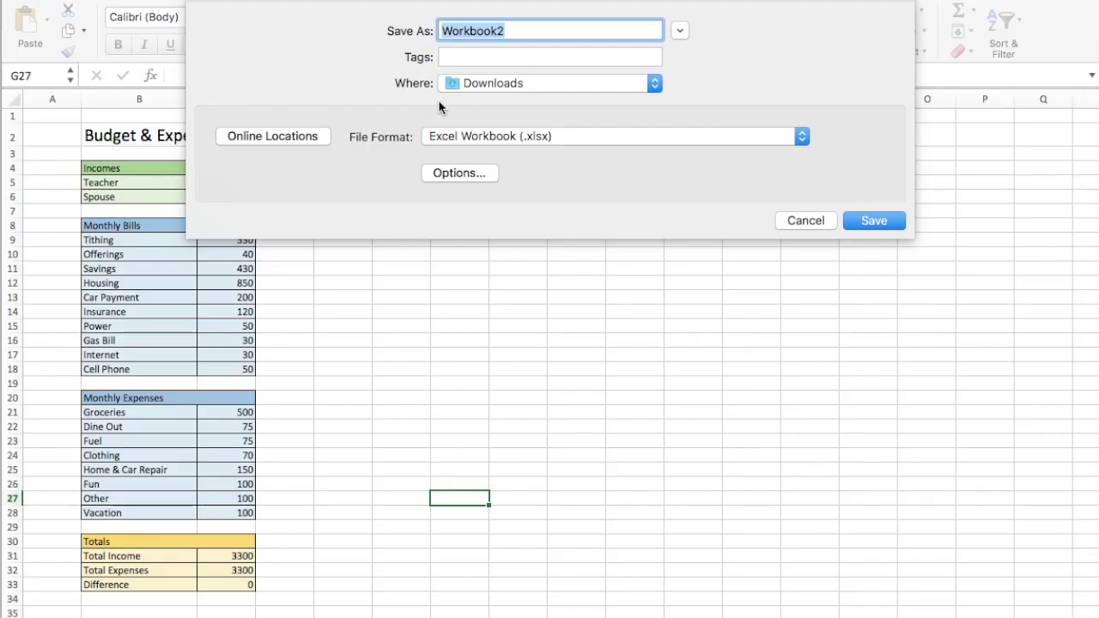
{"action": "type", "text": "Lf"}
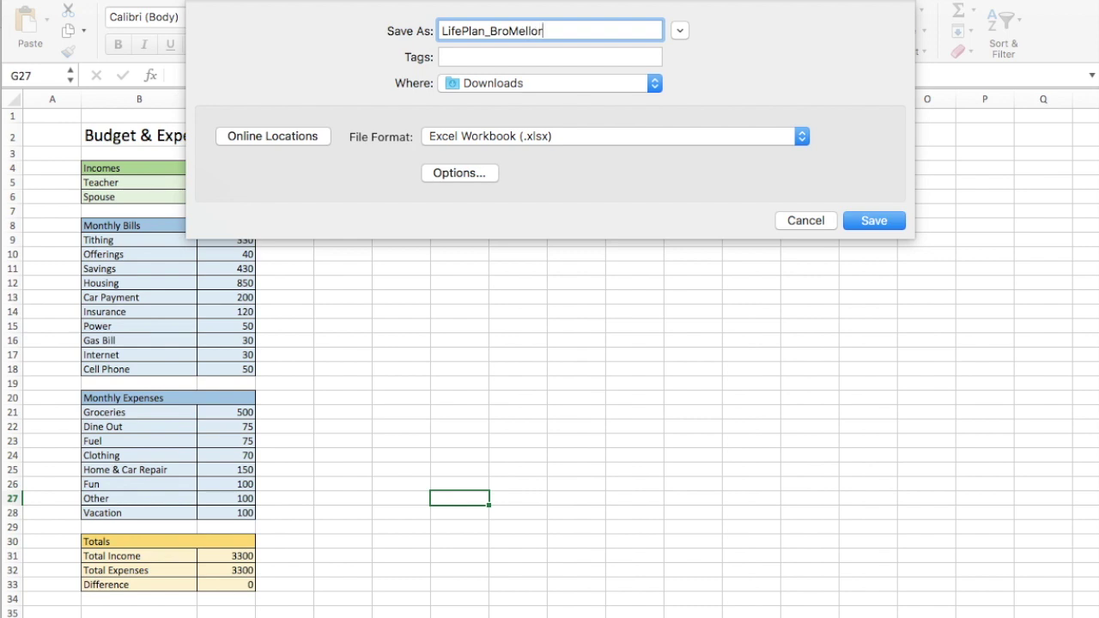
{"action": "left_click", "coordinate": [556, 84]}
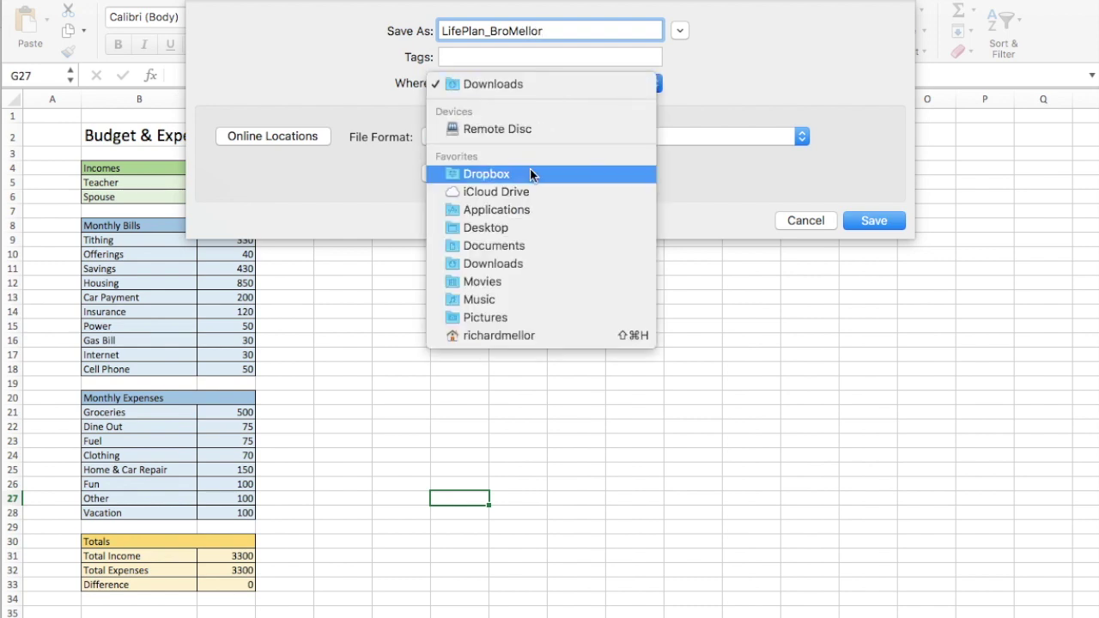
{"action": "left_click", "coordinate": [527, 226]}
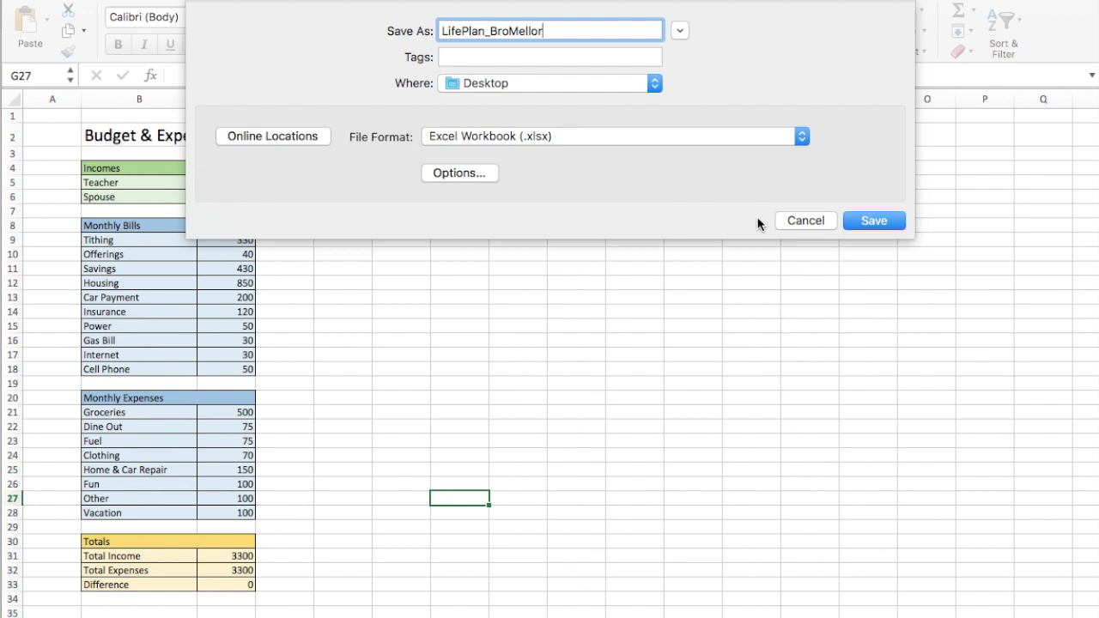
{"action": "left_click", "coordinate": [863, 219]}
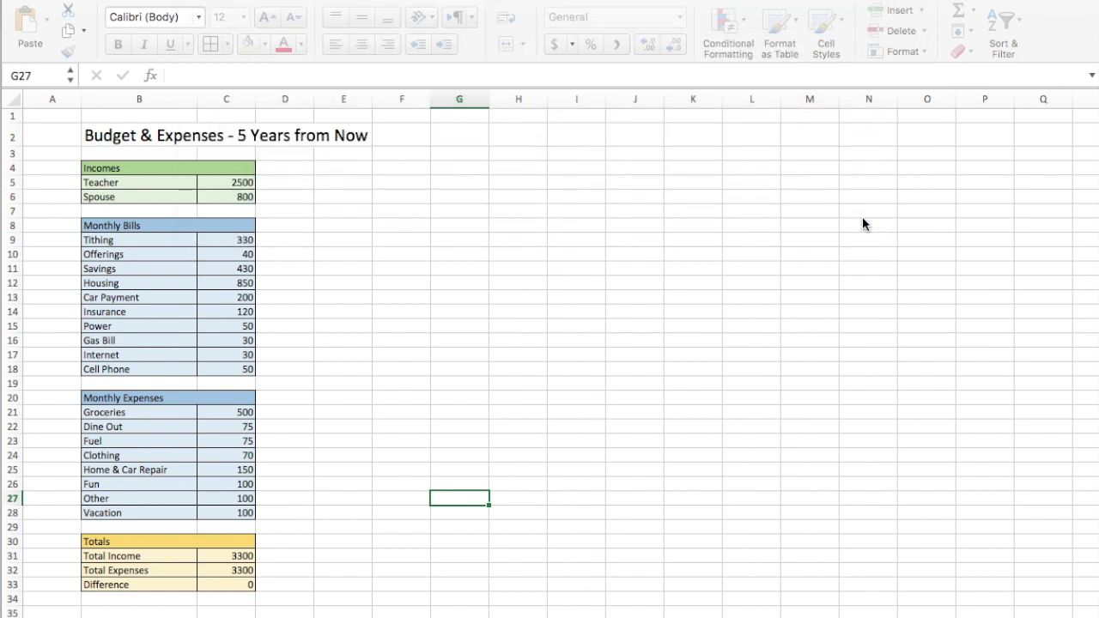
{"action": "left_click", "coordinate": [439, 298]}
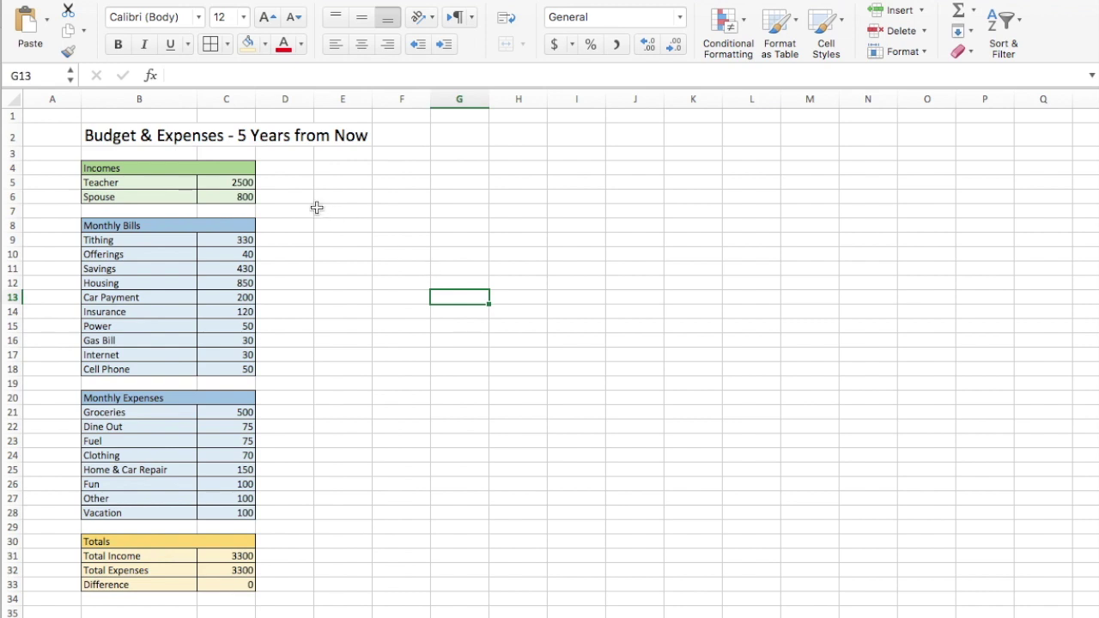